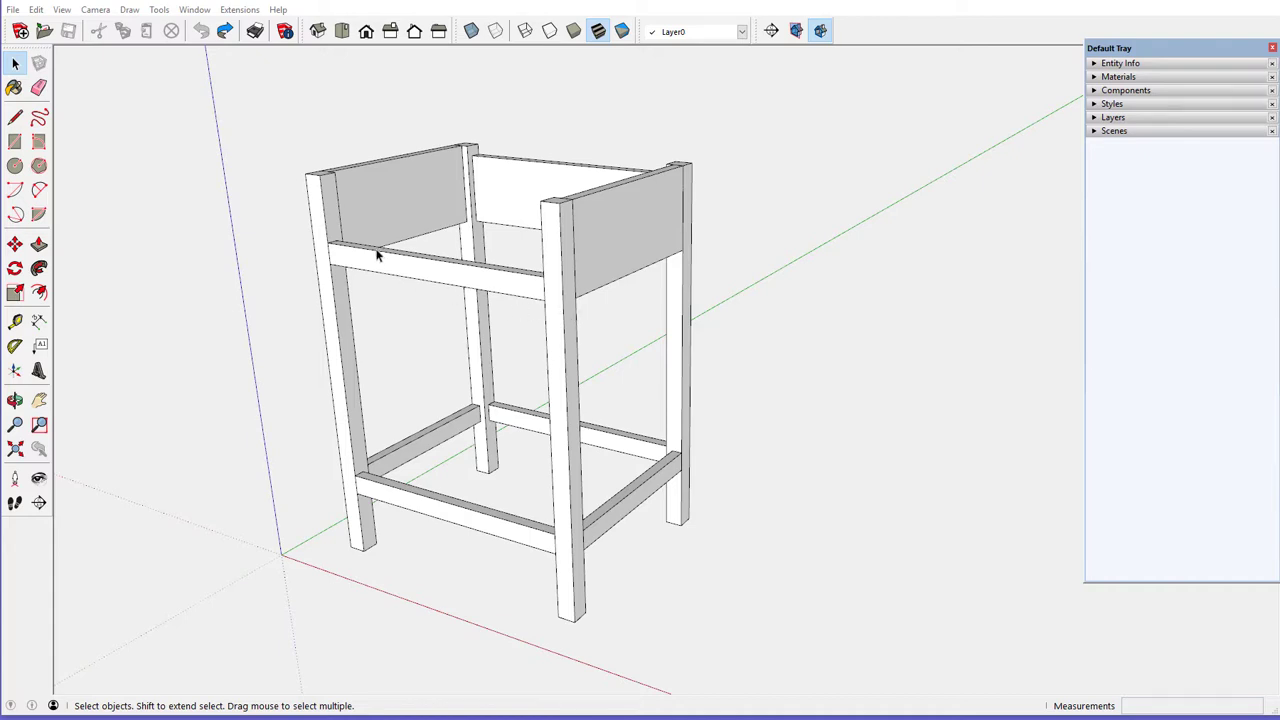
Copy the front leg 17 7/16" along the red axis to stand beside the stool
scroll(322, 232, down, 2)
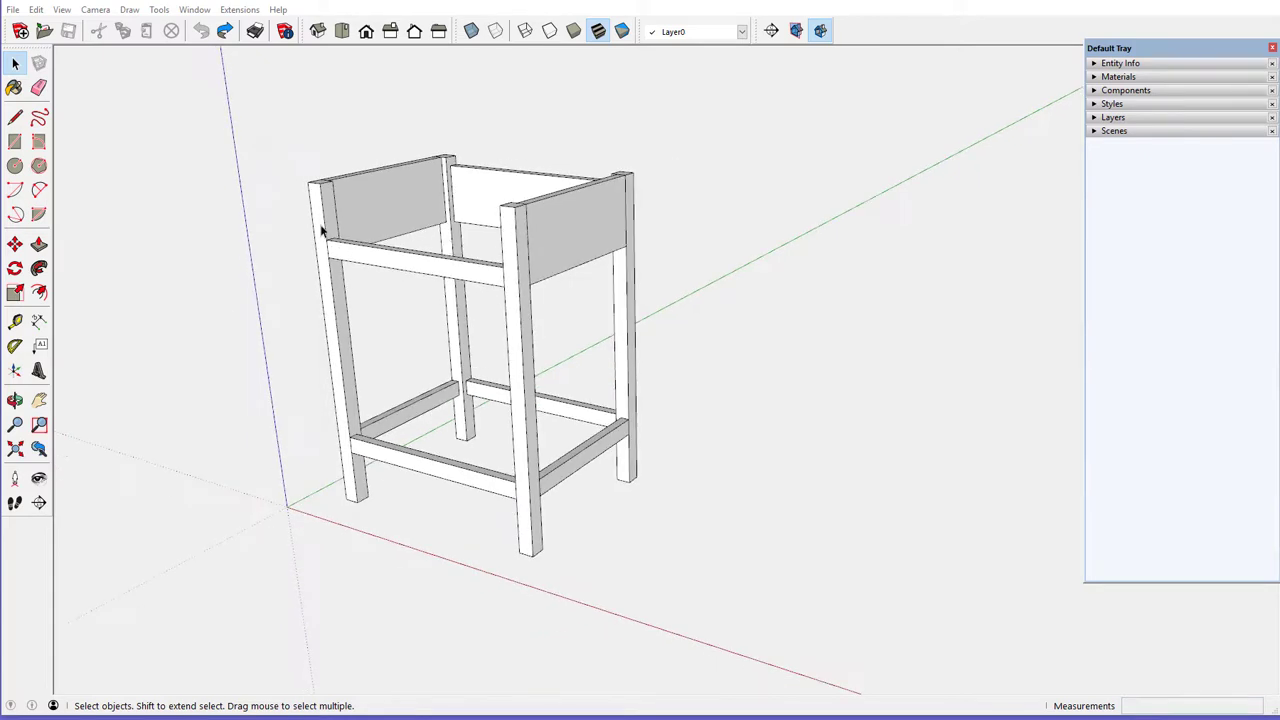
click(521, 330)
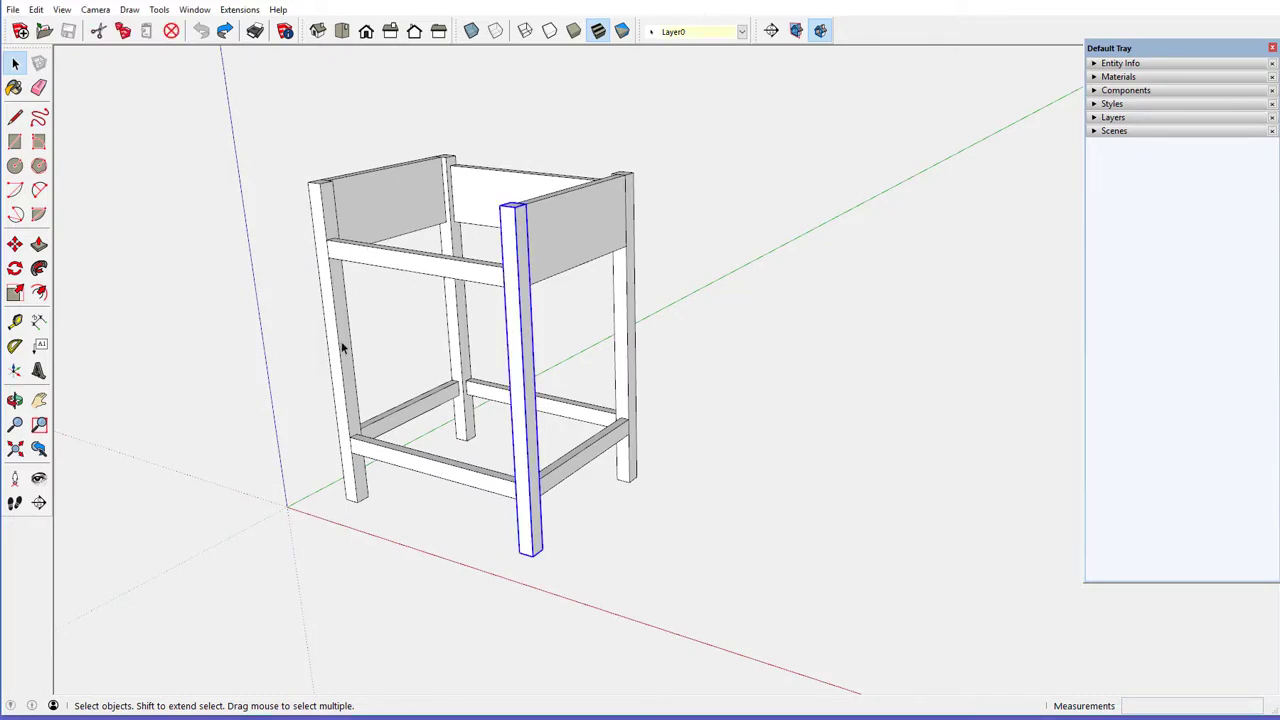
click(16, 245)
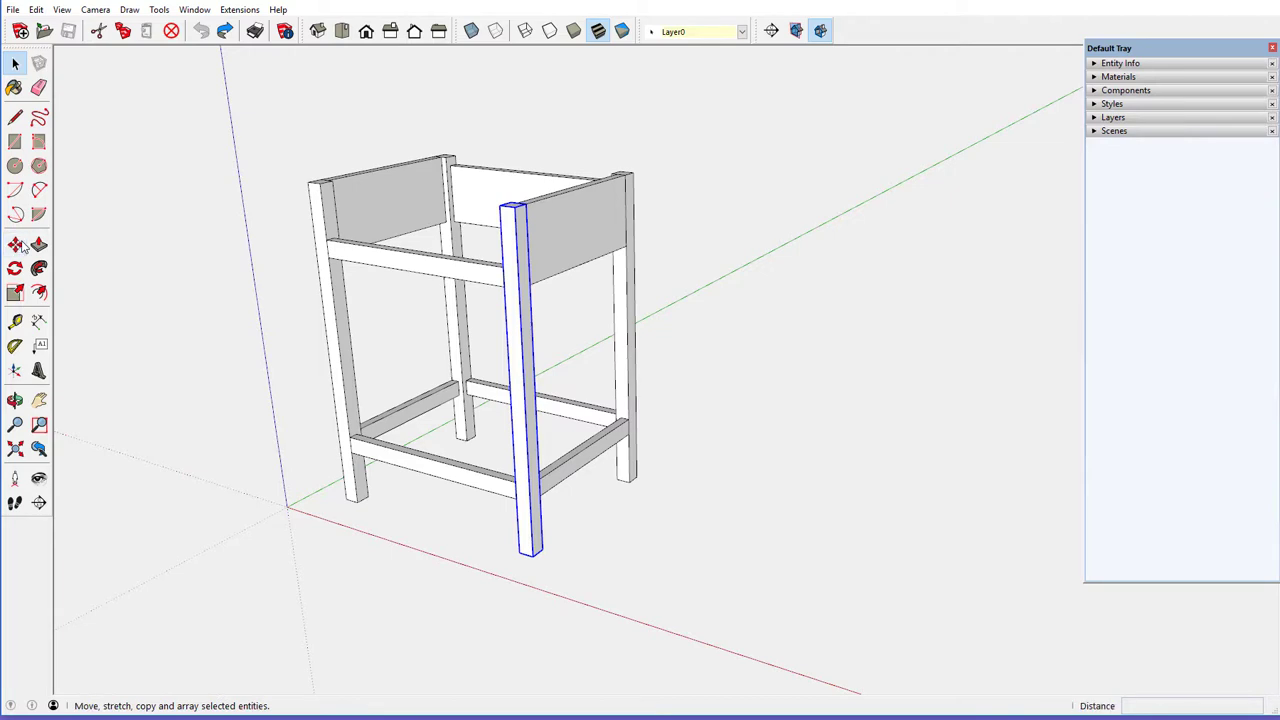
key(ctrl)
click(516, 366)
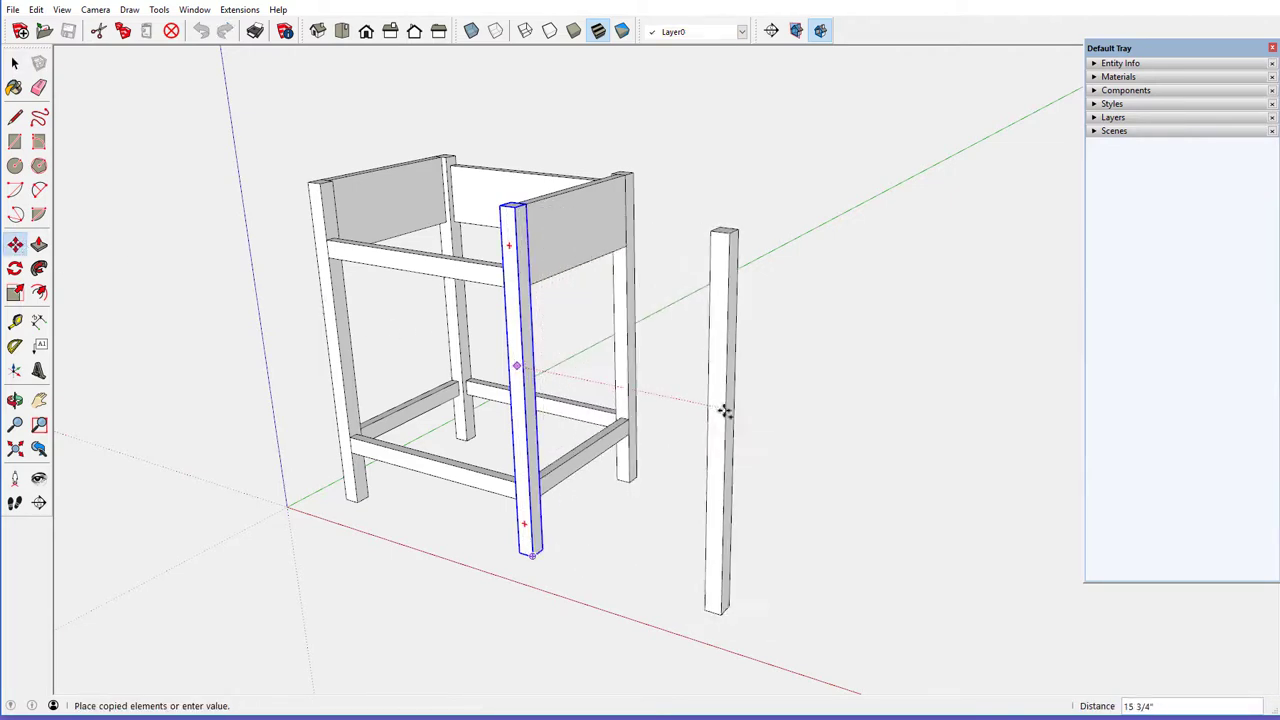
click(743, 410)
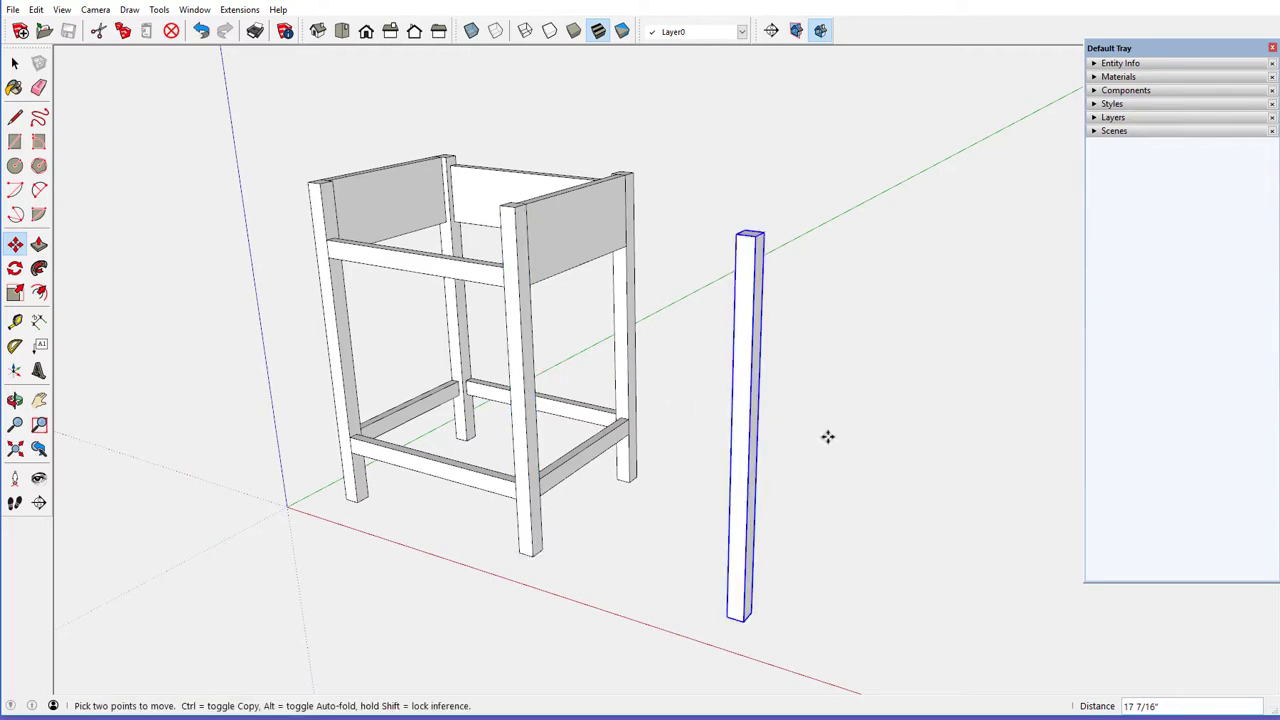
middle_drag(757, 615, 725, 614)
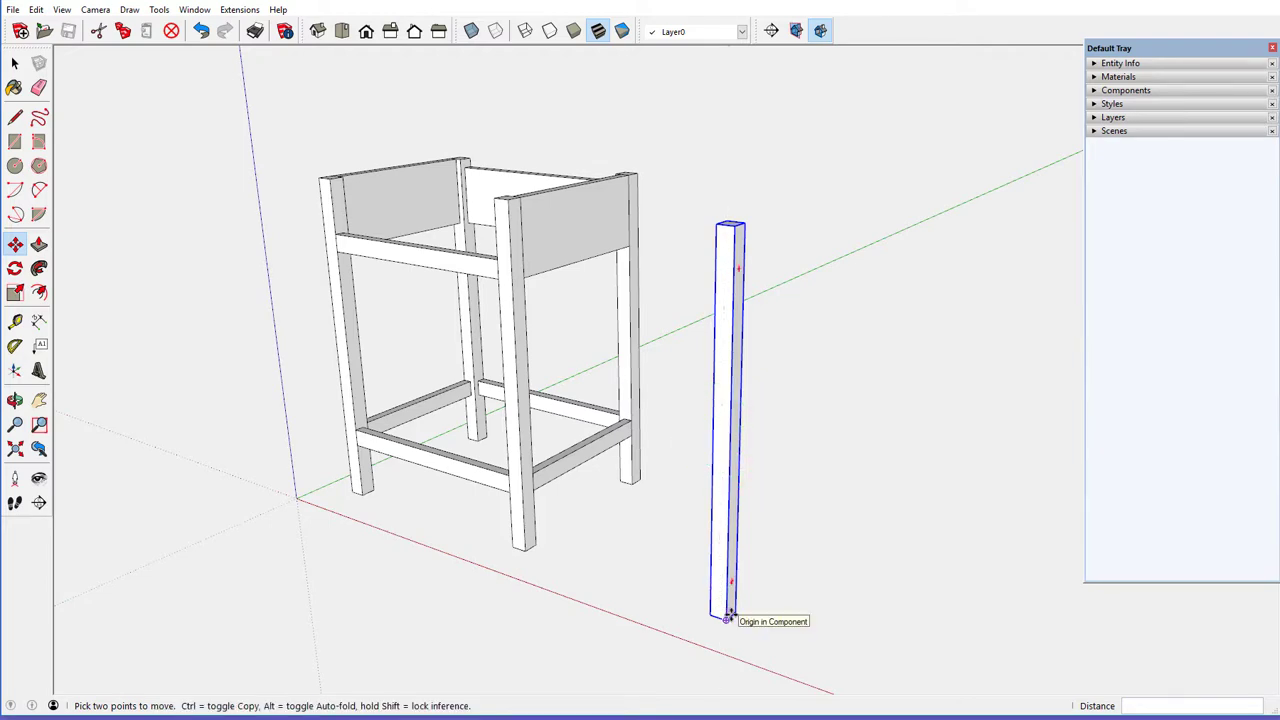
Place a guide 3 3/16" from the spare leg's bottom midpoint
scroll(728, 616, up, 1)
scroll(728, 616, up, 5)
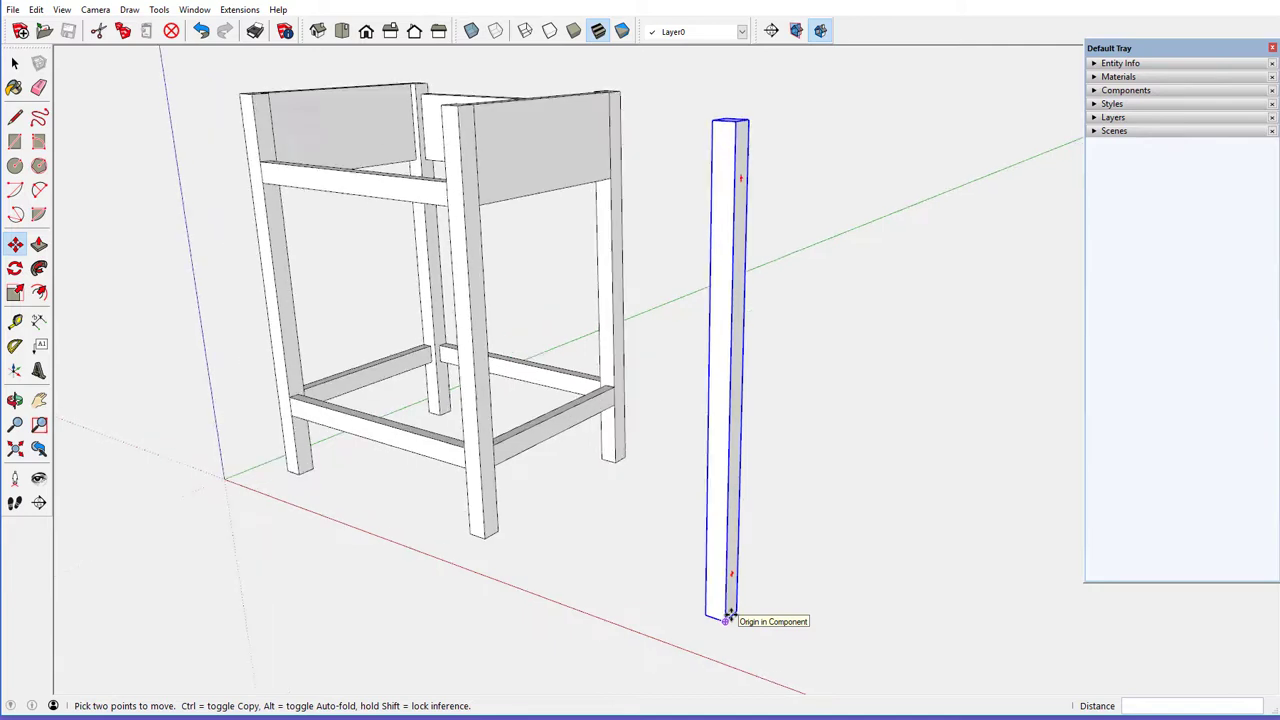
scroll(728, 616, up, 3)
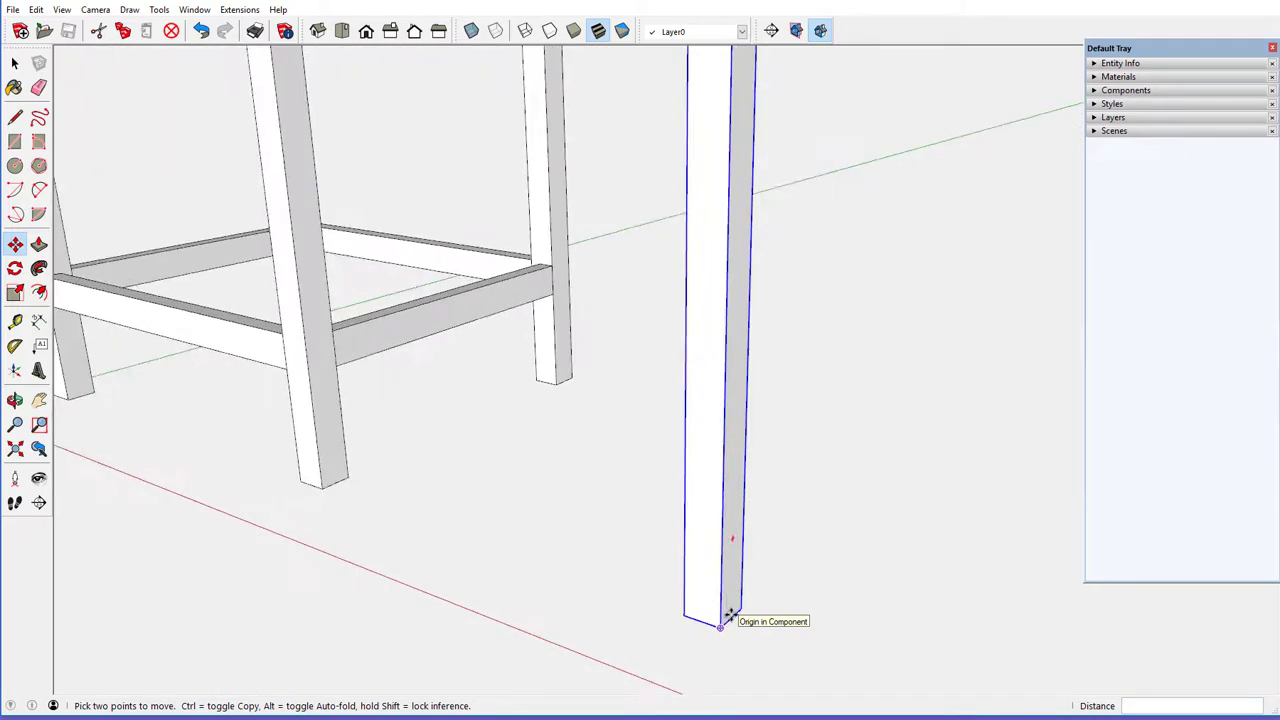
click(15, 322)
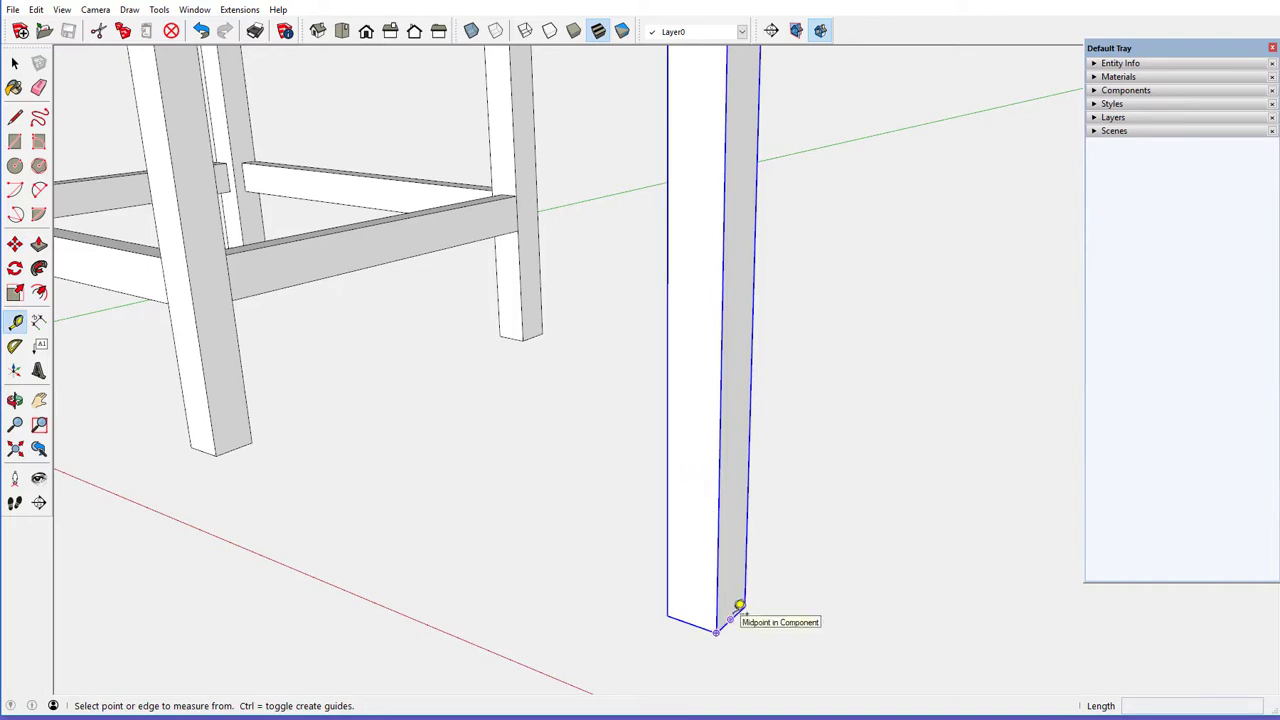
click(738, 606)
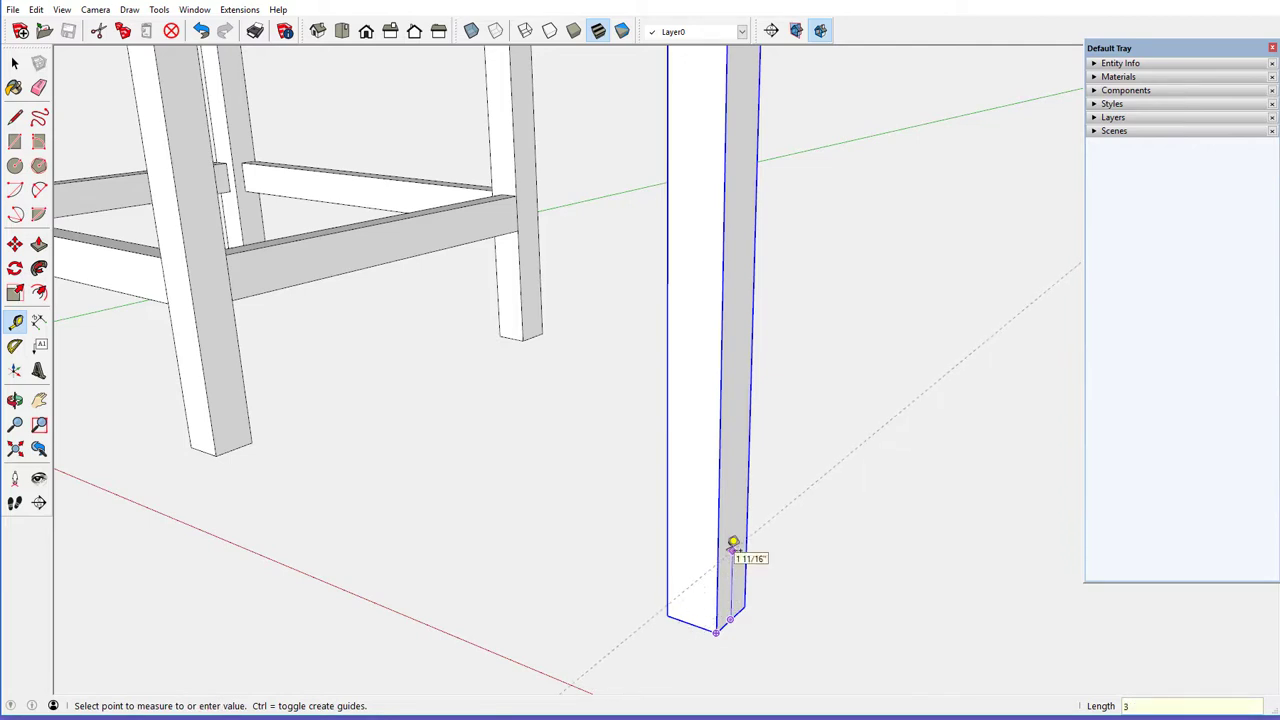
text(3 3/16)
key(Return)
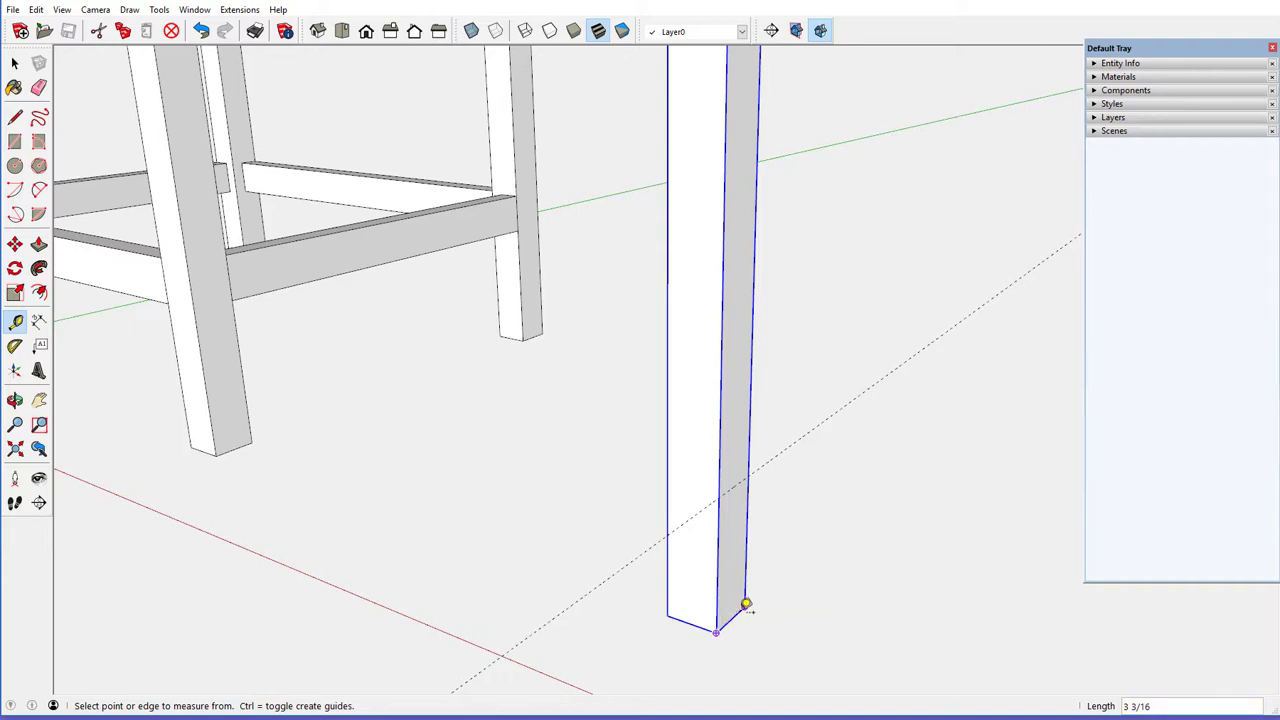
Add guides running up the leg from its bottom edge, measuring 18 7/8" along it
click(738, 608)
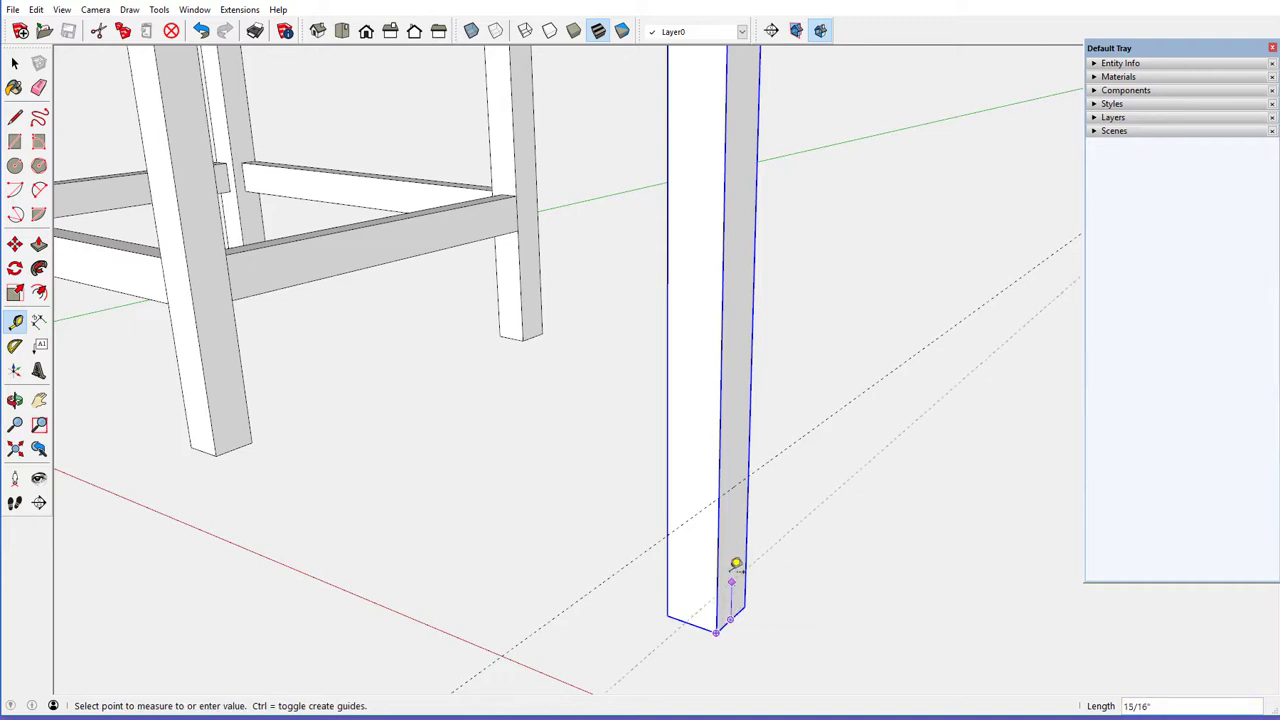
middle_drag(737, 451, 740, 449)
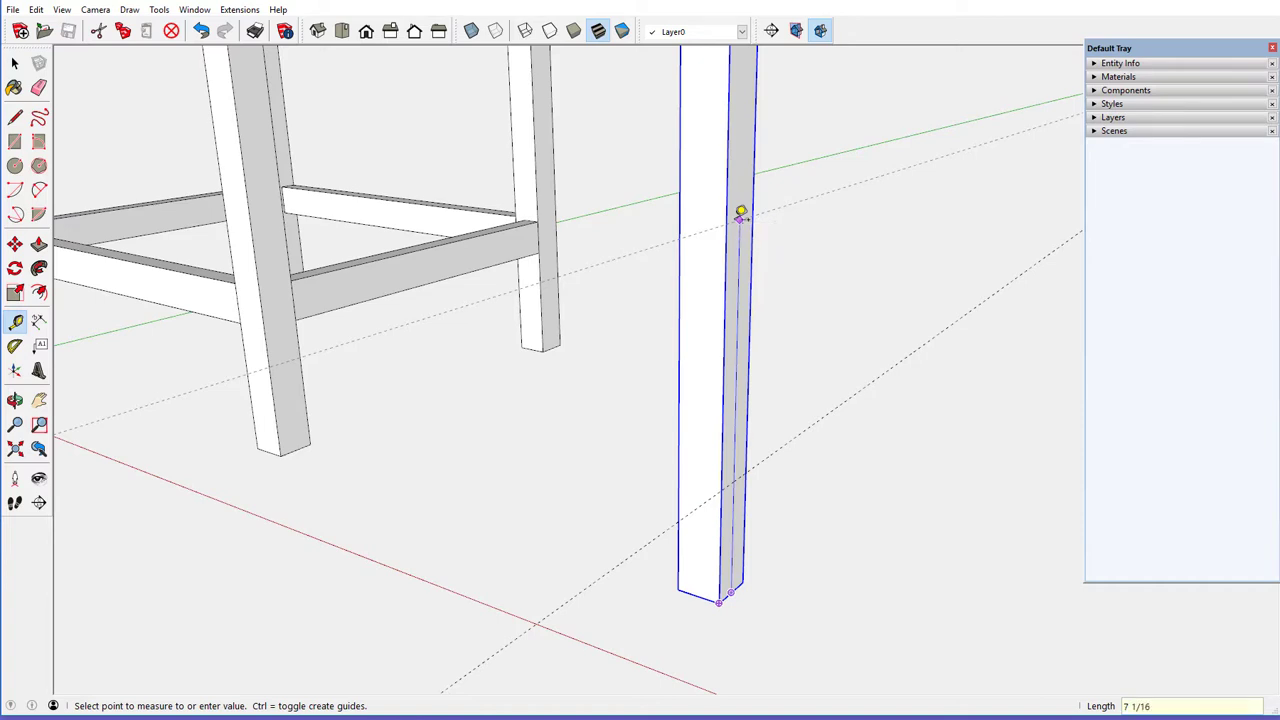
click(740, 213)
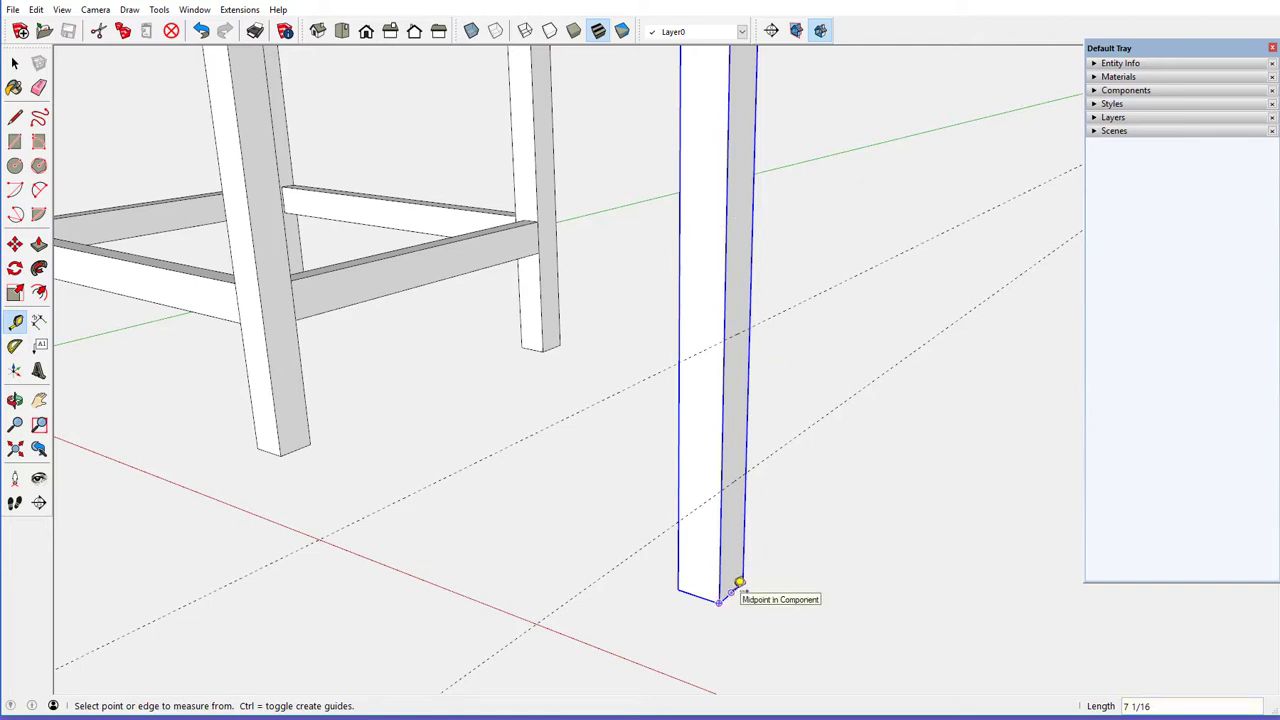
click(739, 582)
scroll(747, 560, down, 2)
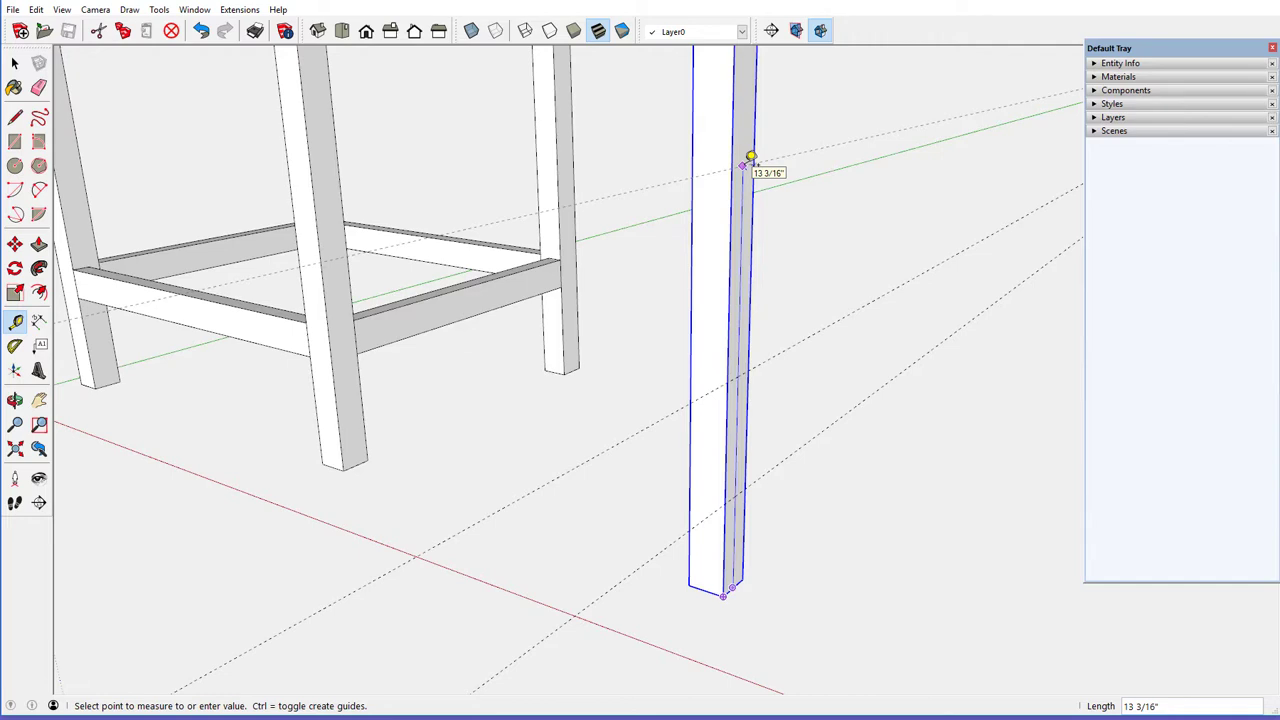
text(18 7/8)
click(750, 158)
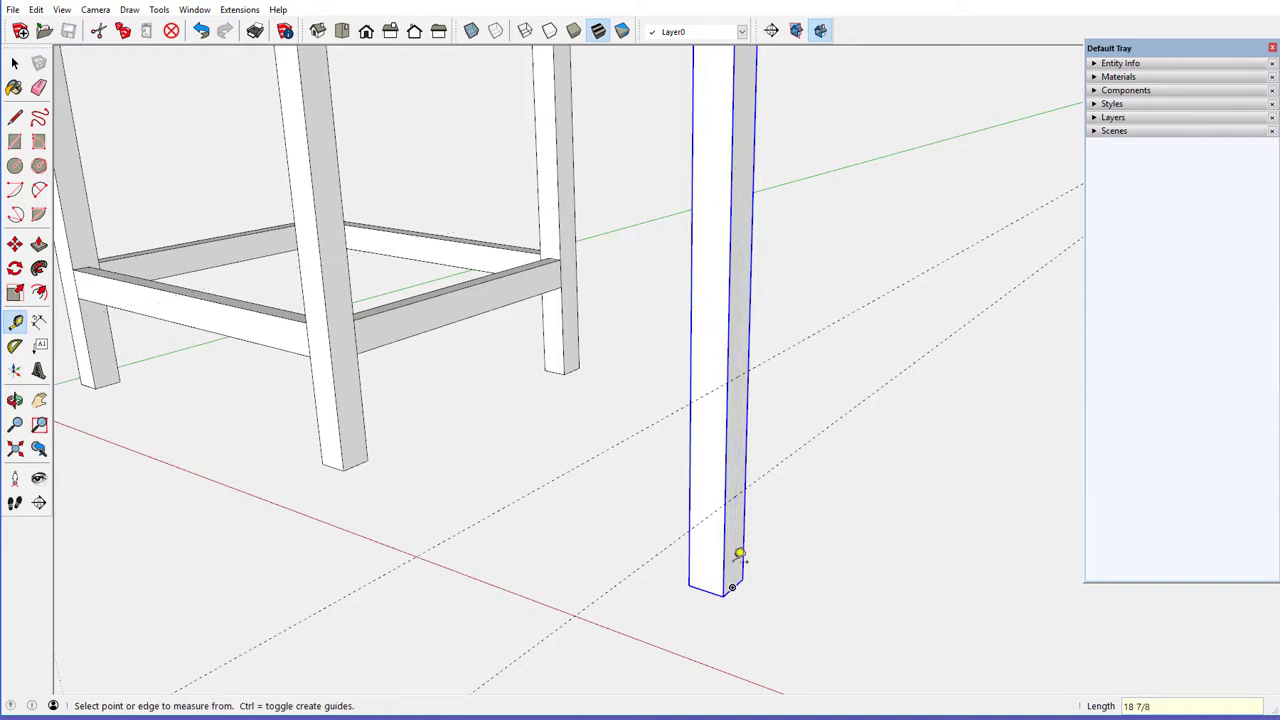
scroll(740, 557, down, 3)
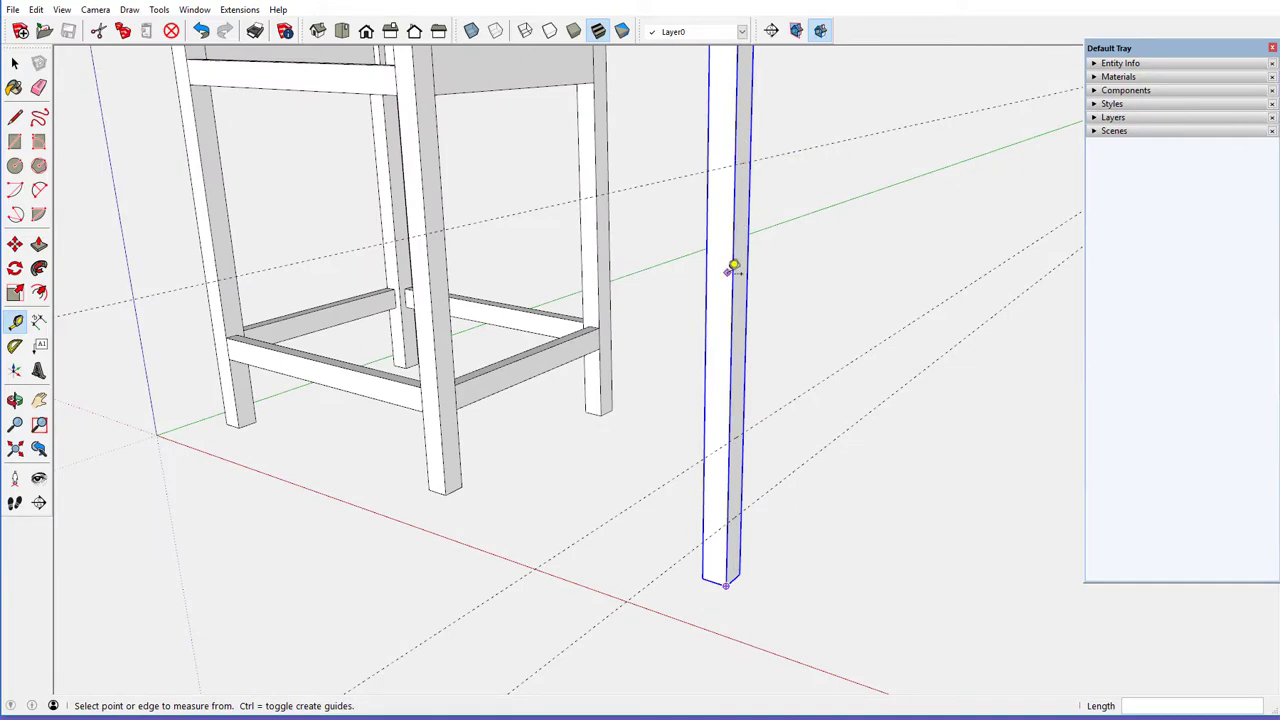
Place 1/4" guides in from the leg's edges on its side face
middle_drag(731, 271, 717, 263)
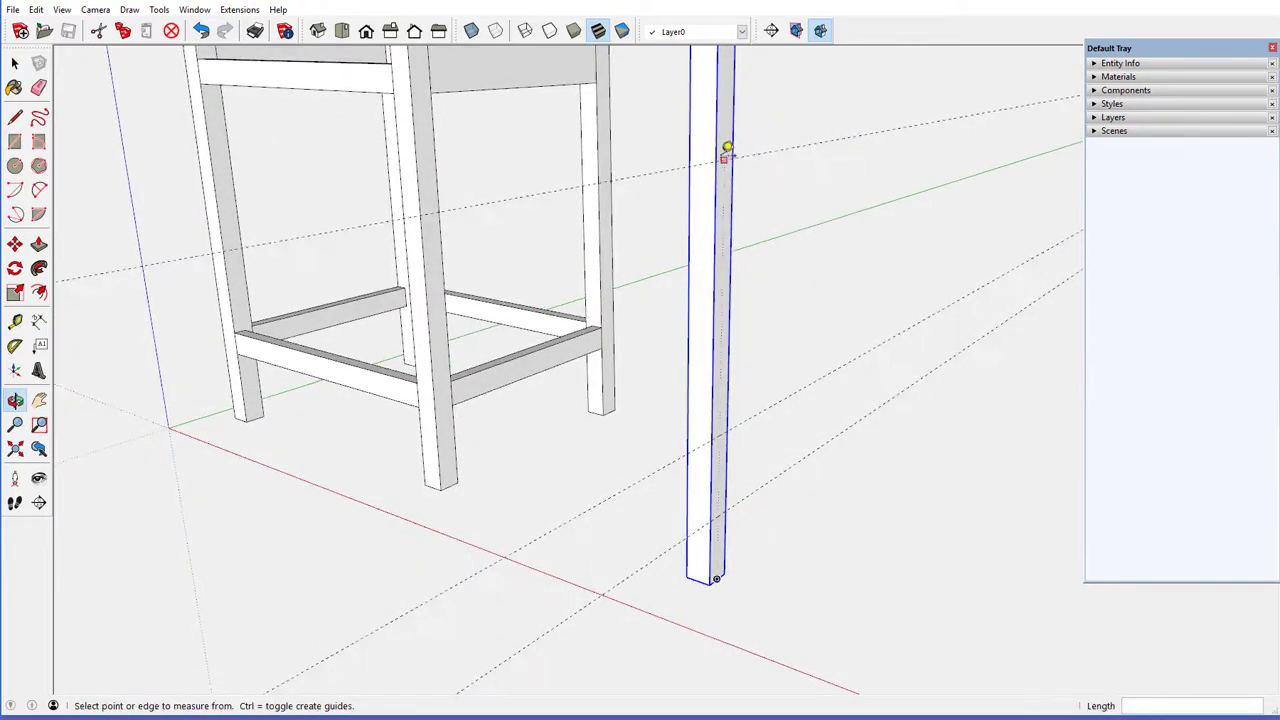
scroll(726, 149, up, 5)
scroll(735, 160, up, 2)
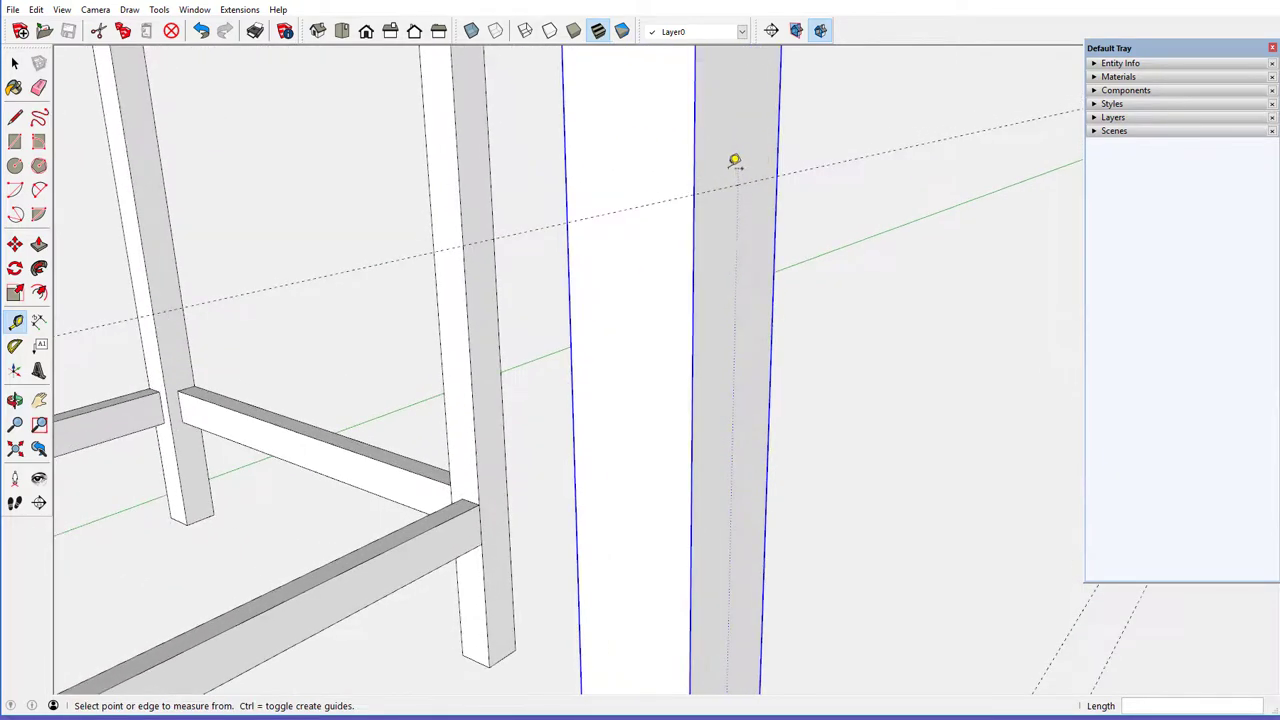
click(726, 183)
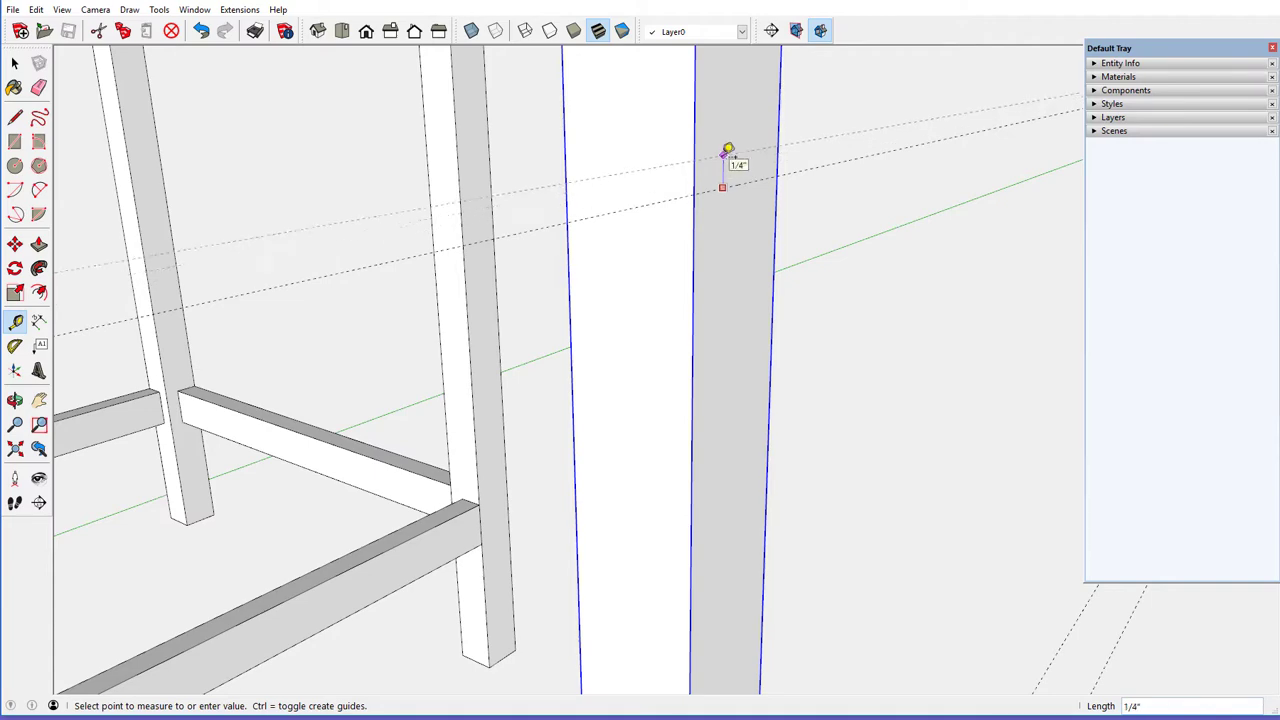
click(728, 150)
scroll(724, 154, down, 6)
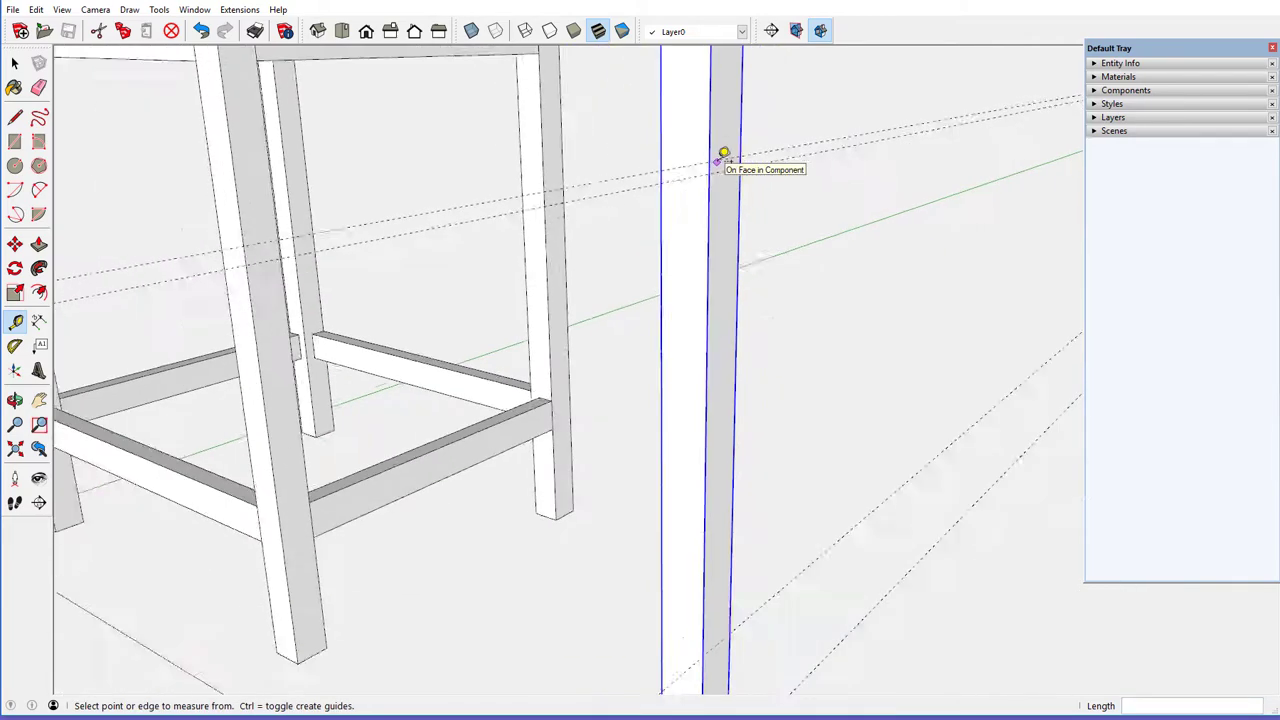
scroll(714, 443, up, 5)
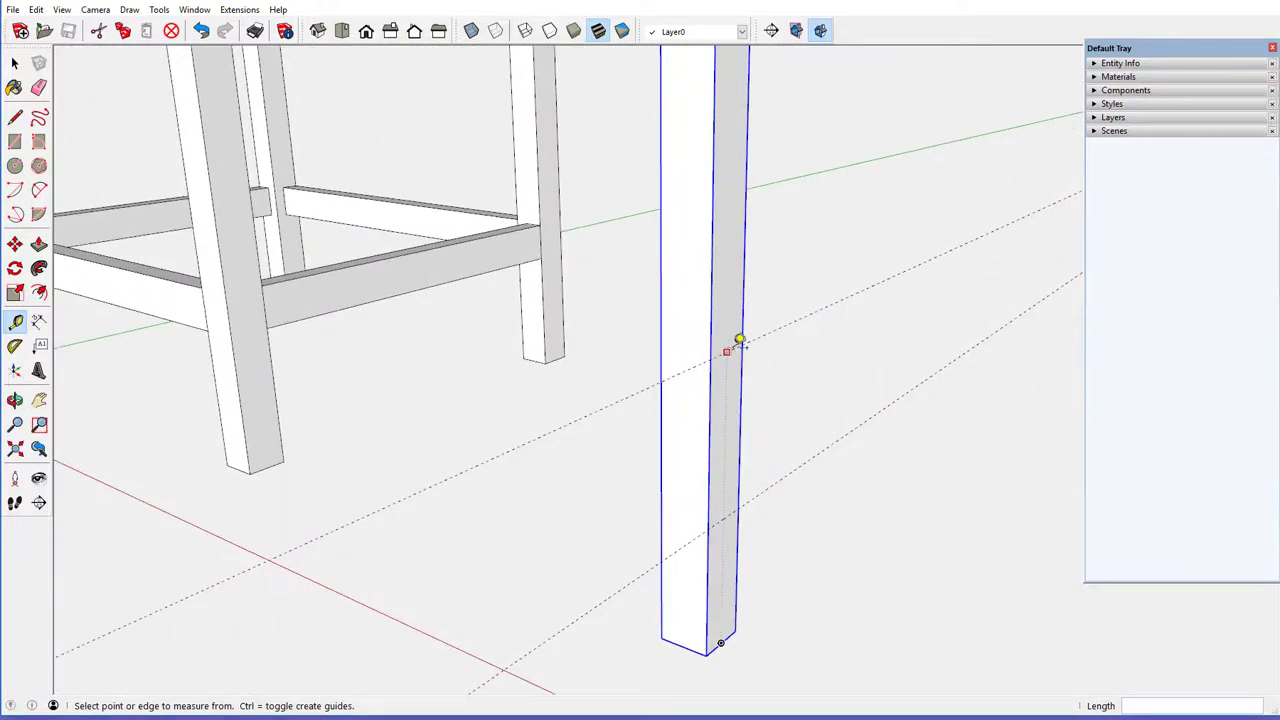
scroll(728, 350, up, 4)
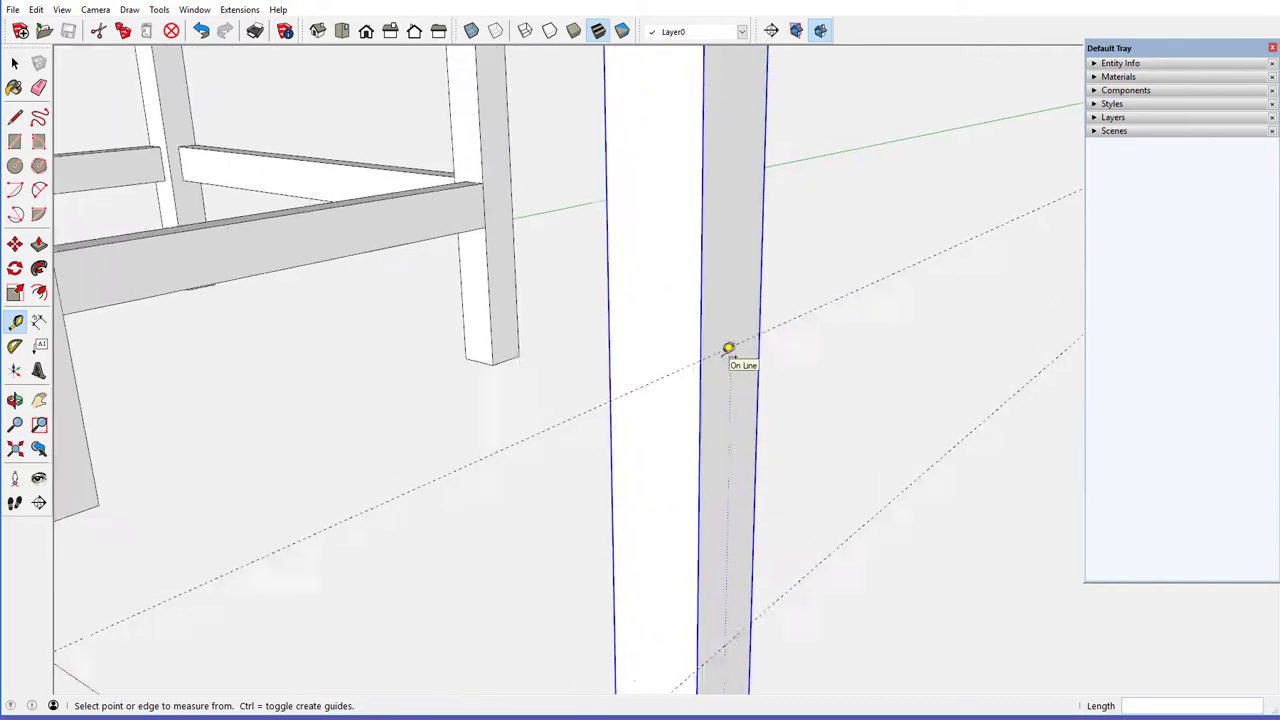
click(718, 350)
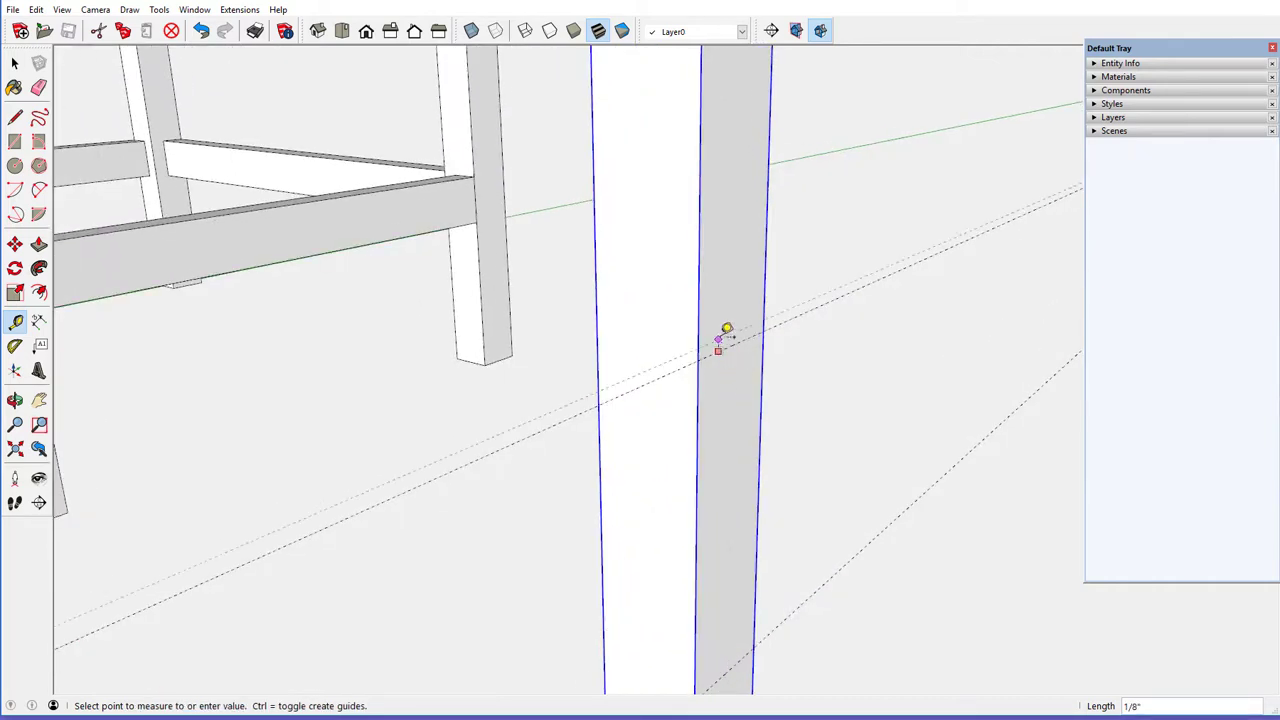
click(727, 322)
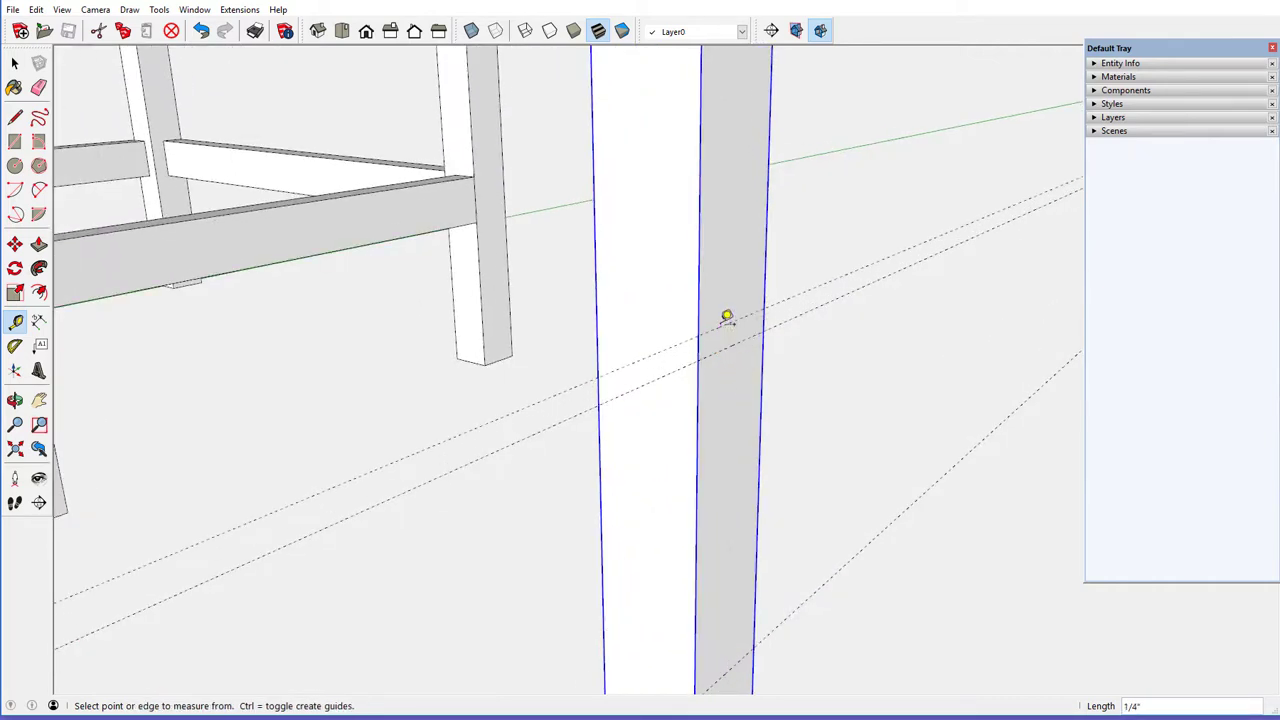
Add two more 1/4" guides in from the leg's corner edge on the front face
middle_drag(728, 314, 720, 517)
scroll(717, 290, down, 3)
scroll(740, 549, up, 3)
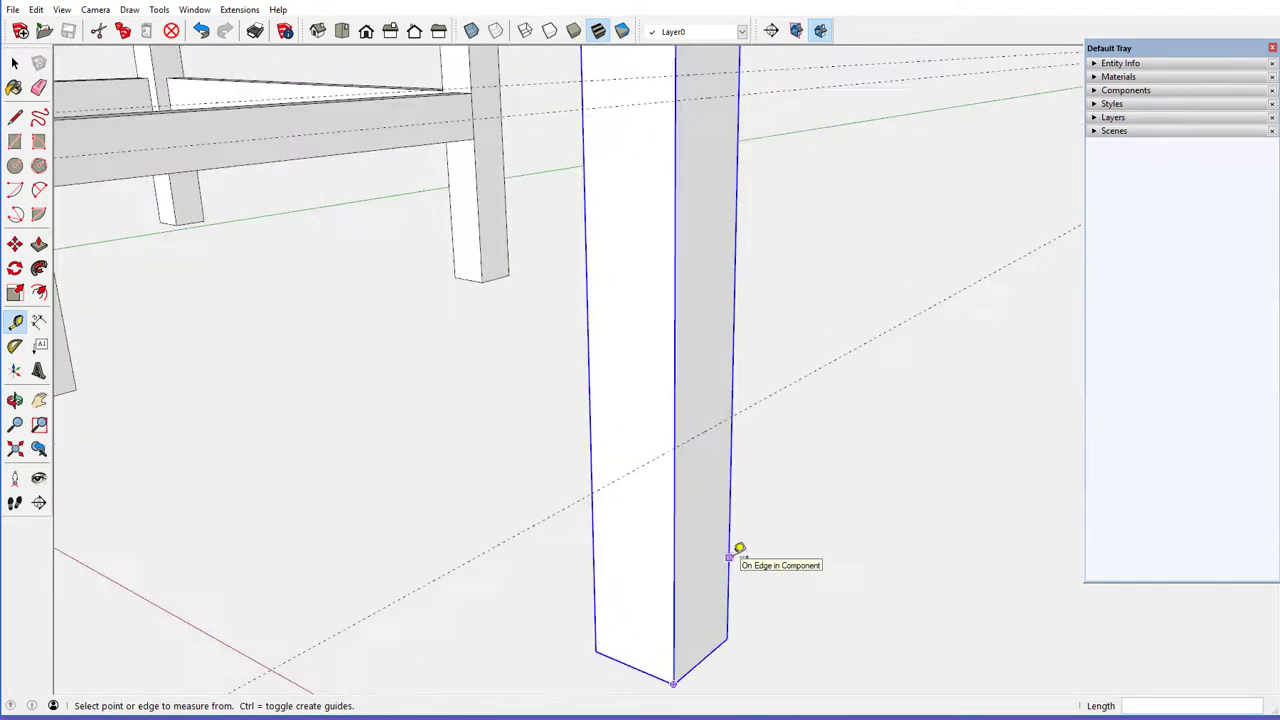
click(694, 437)
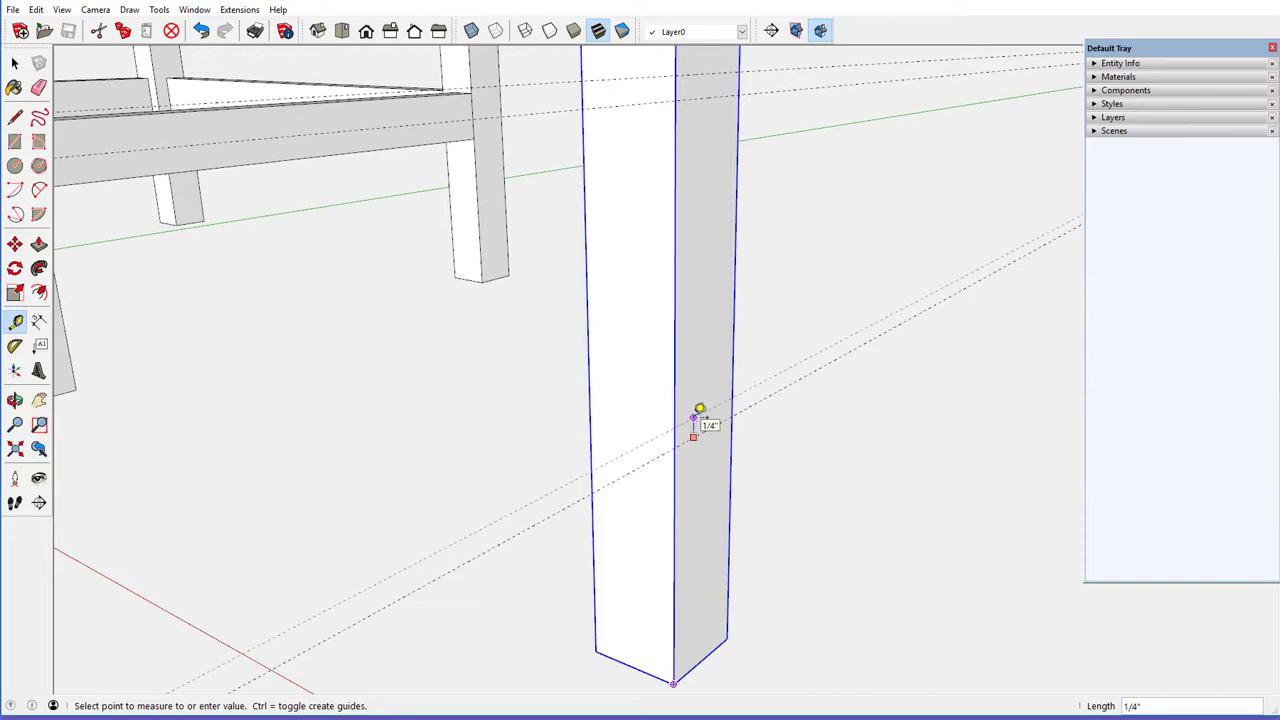
click(705, 424)
scroll(681, 383, down, 3)
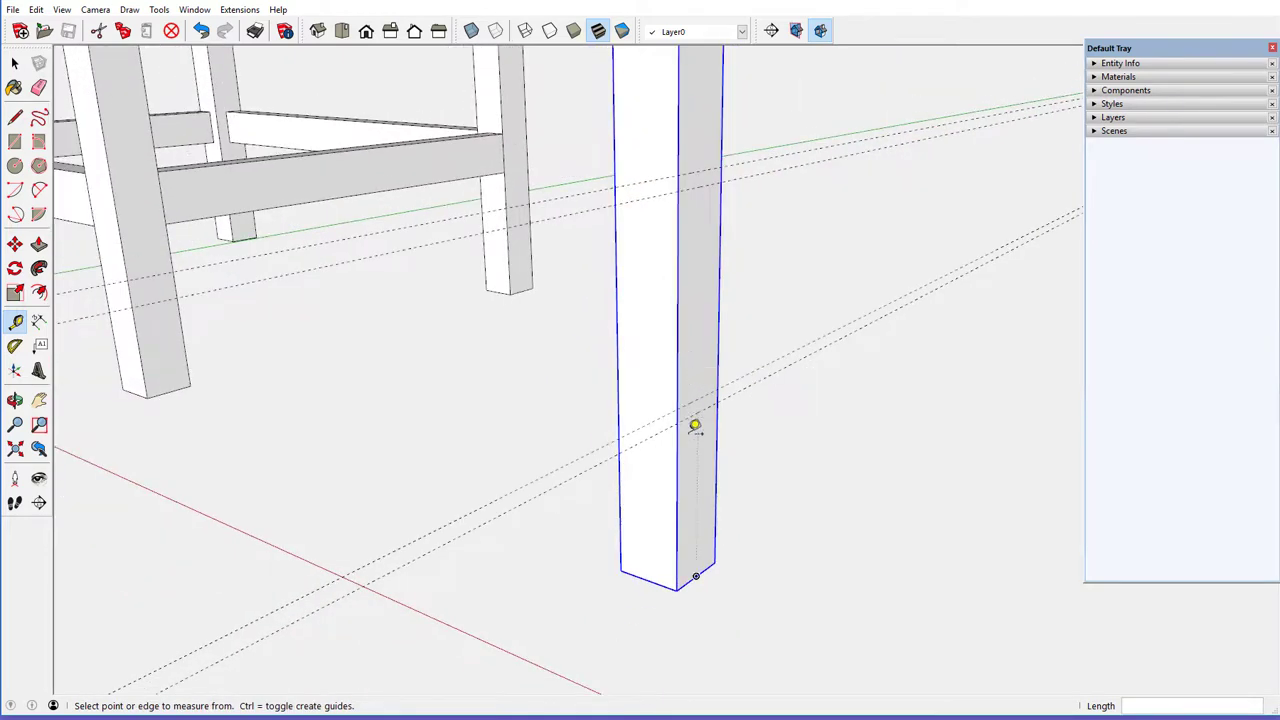
scroll(681, 516, up, 3)
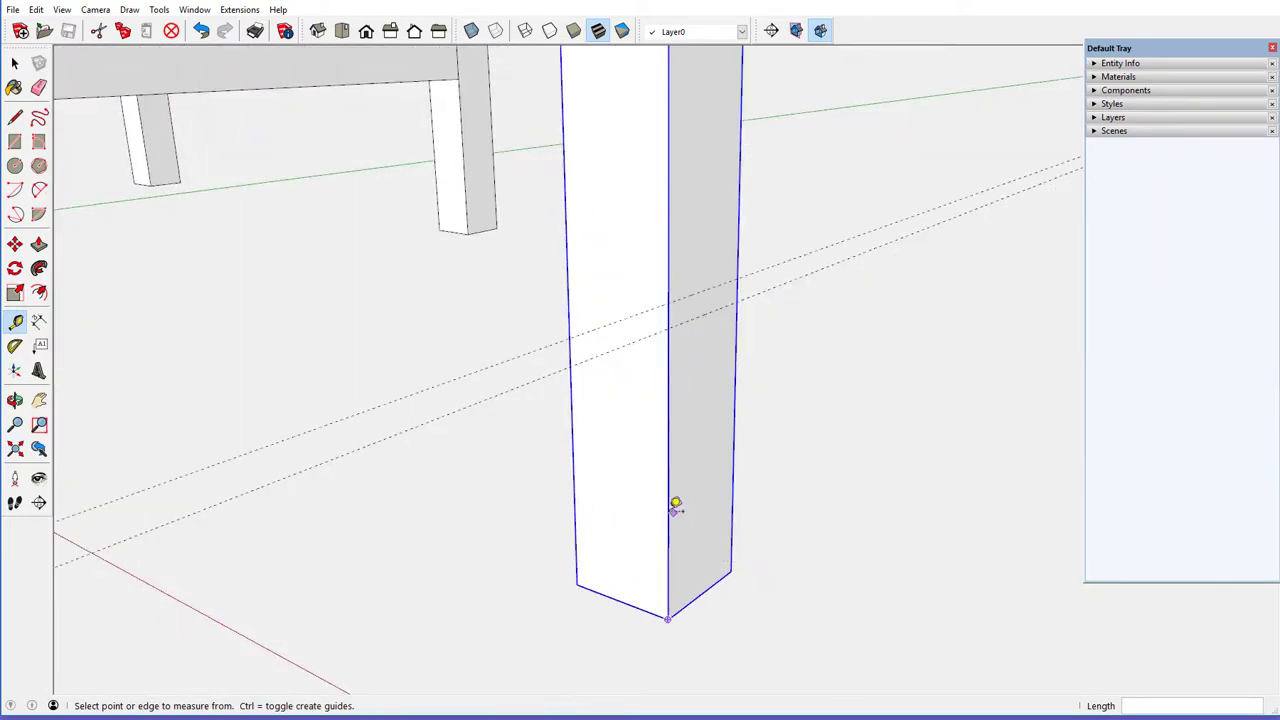
click(668, 513)
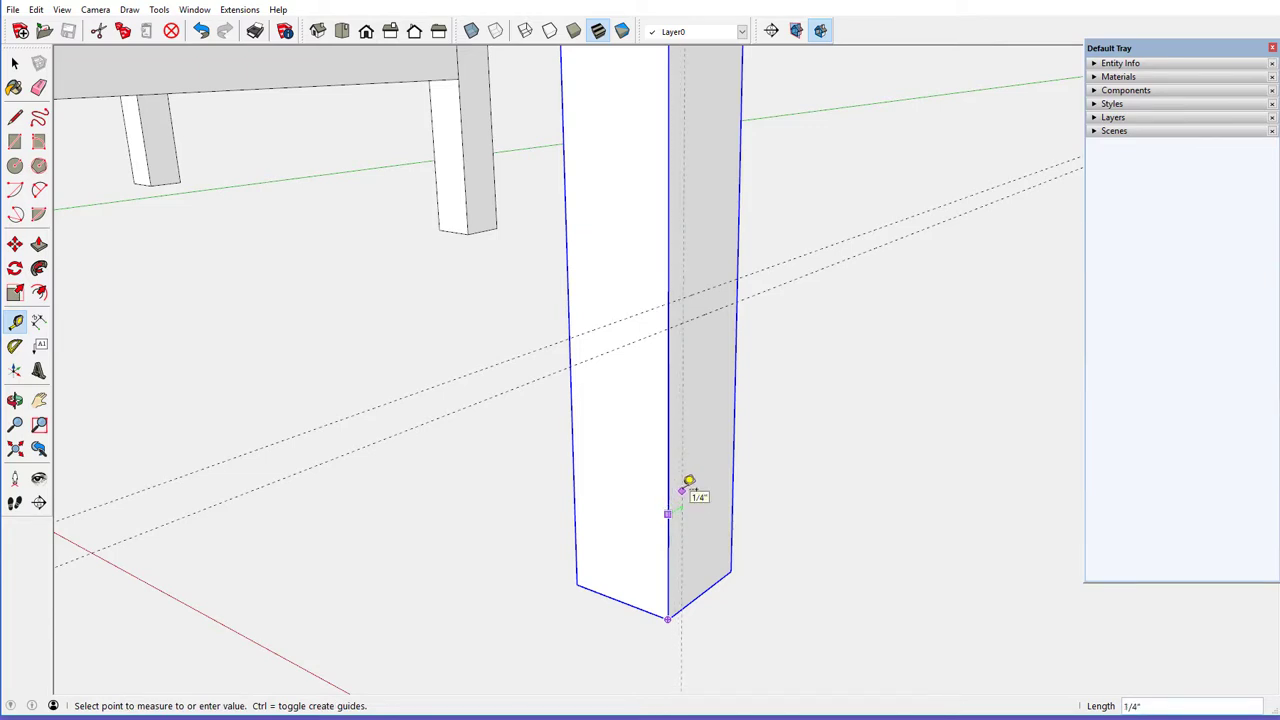
click(688, 486)
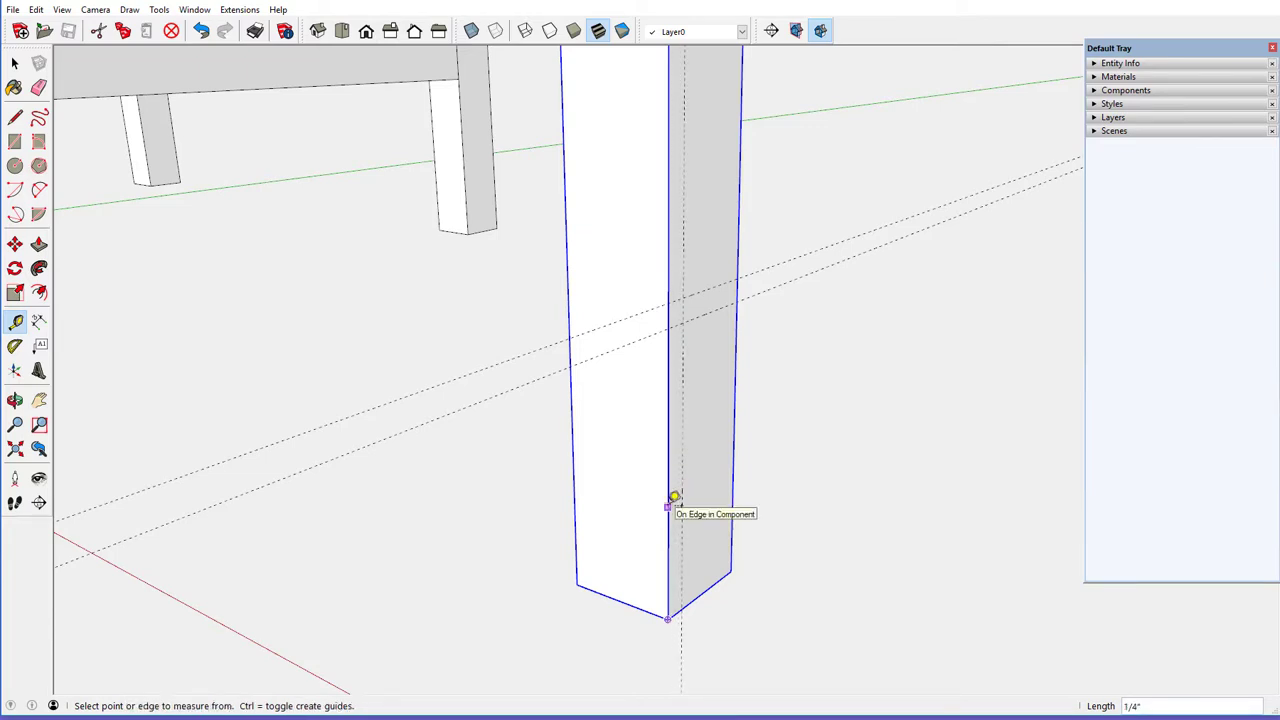
click(668, 505)
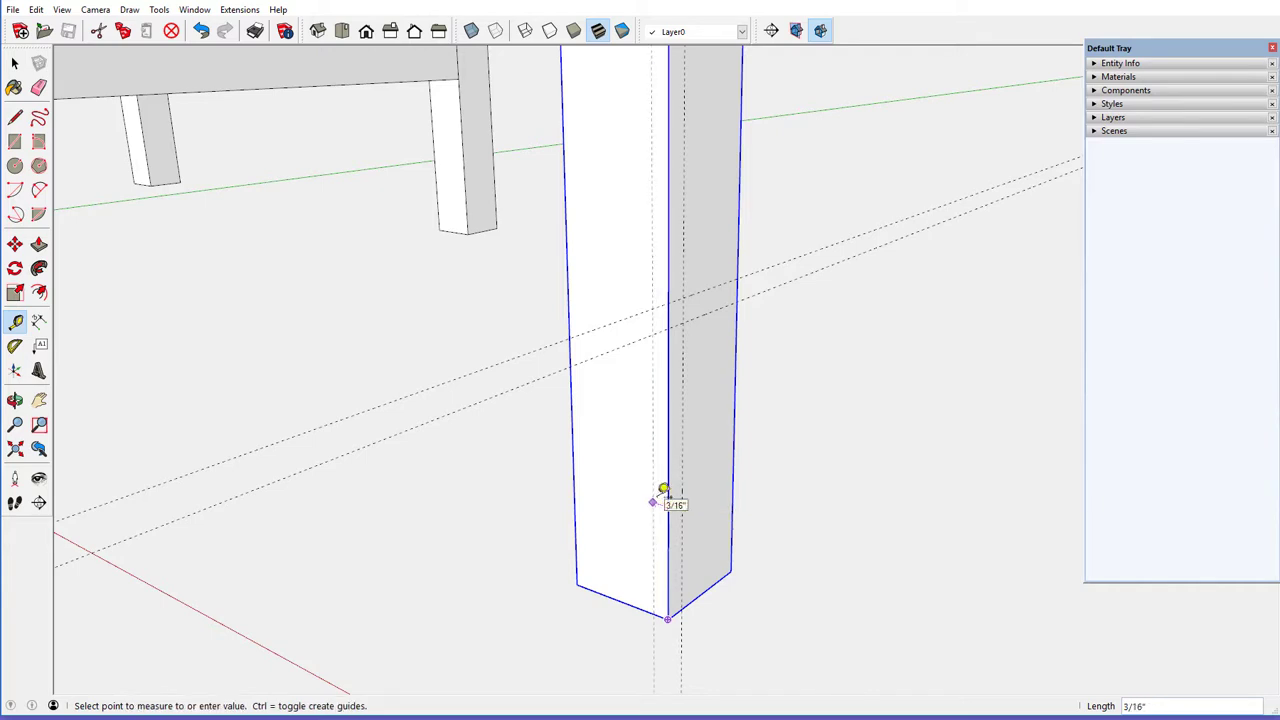
click(659, 487)
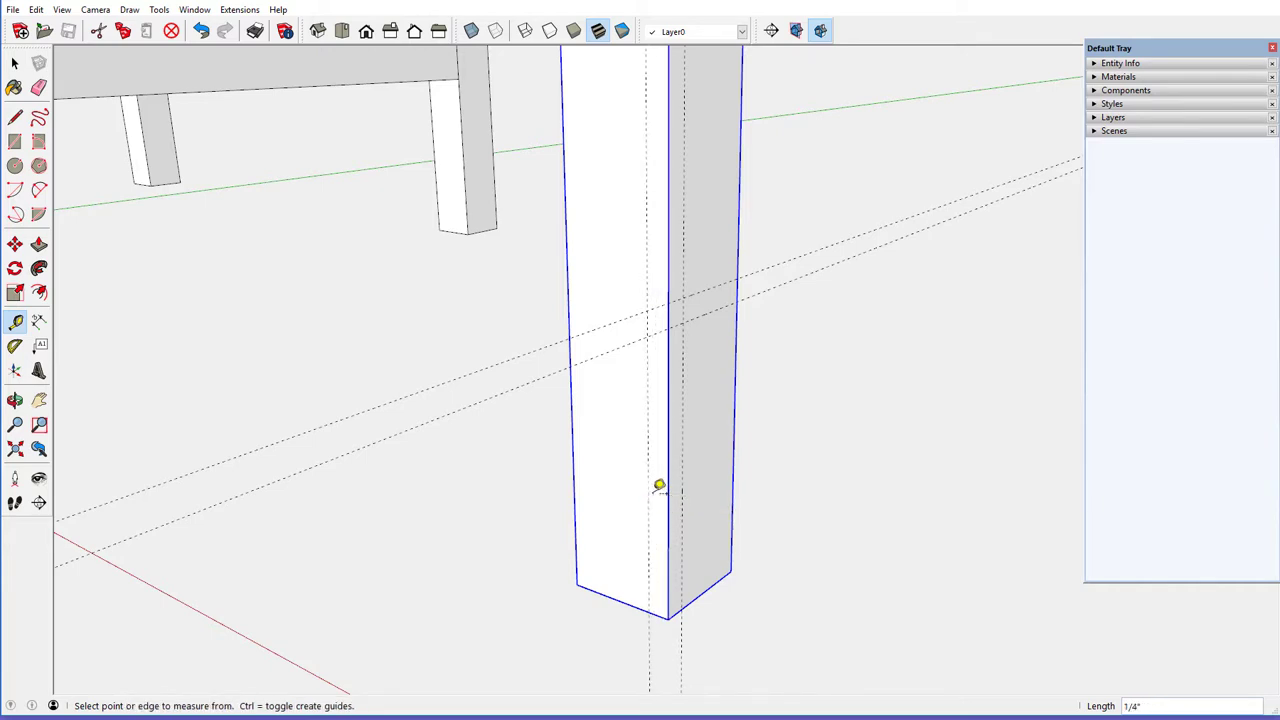
Open the spare leg component for editing
middle_drag(666, 529, 638, 550)
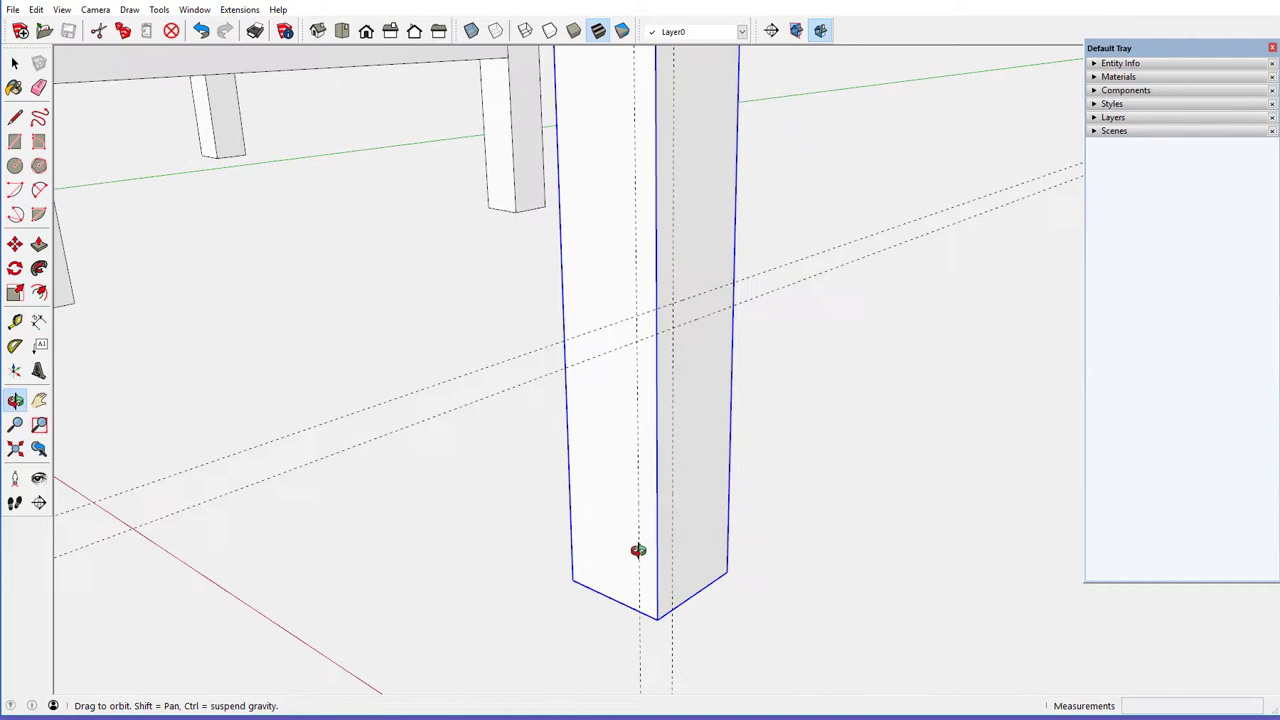
right_click(703, 474)
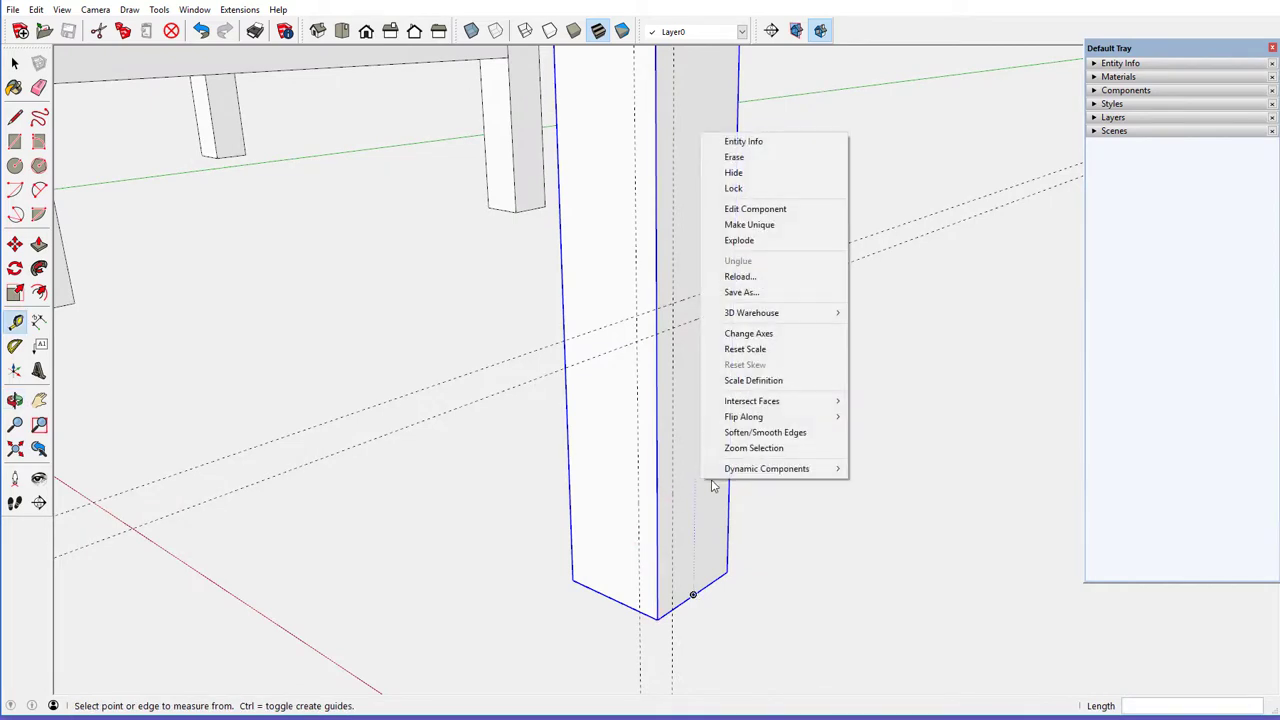
click(741, 211)
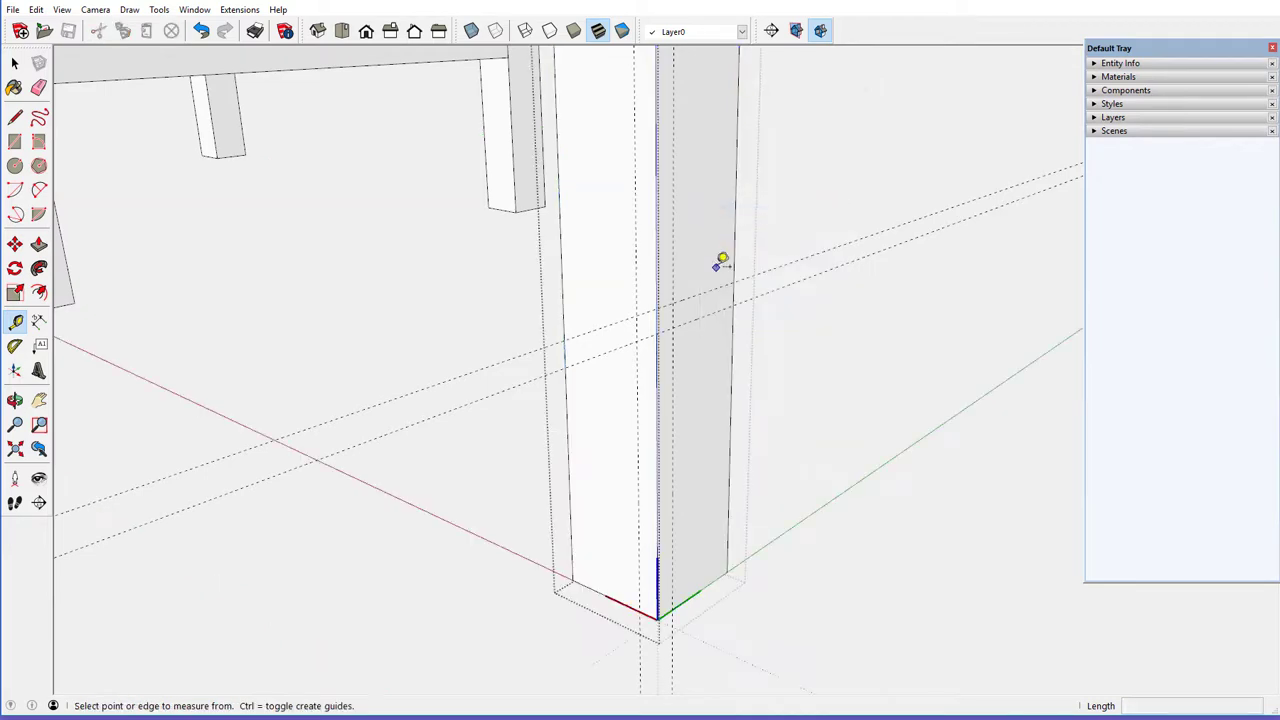
mouse_move(720, 426)
middle_down()
mouse_move(678, 428)
mouse_move(583, 323)
middle_up()
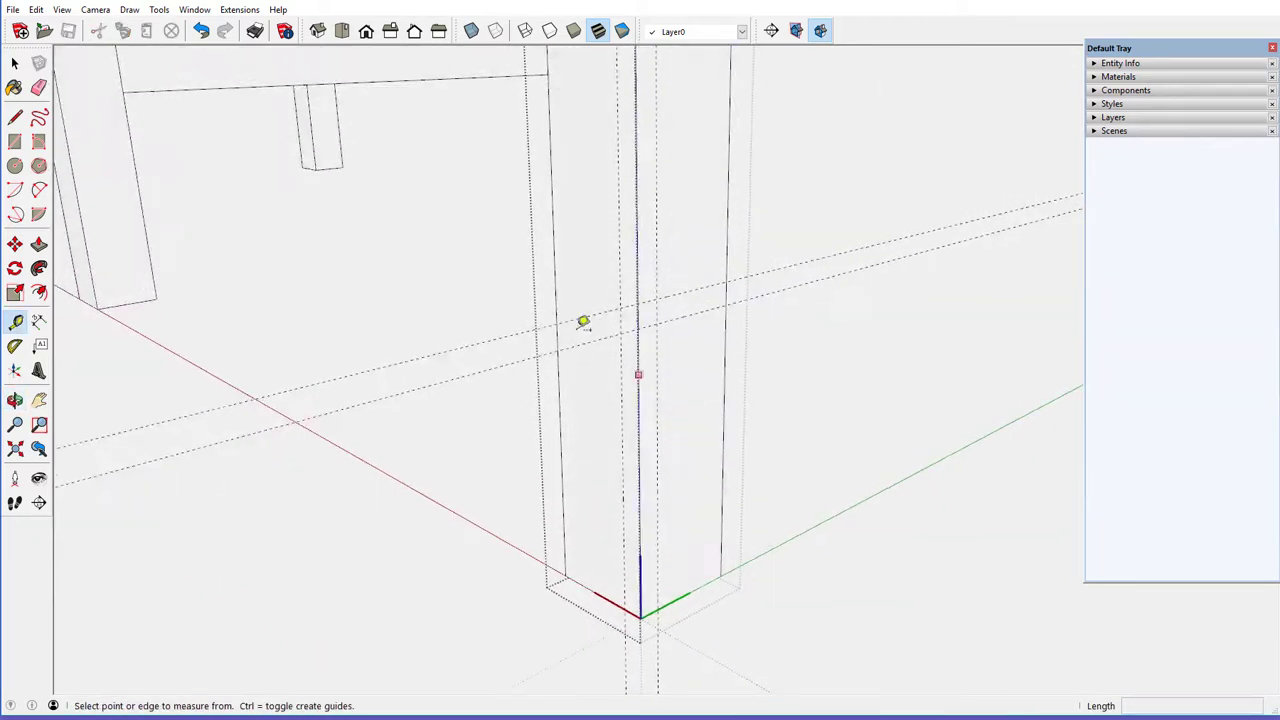
Draw a line from the upper guide intersection down to the leg's base
click(15, 117)
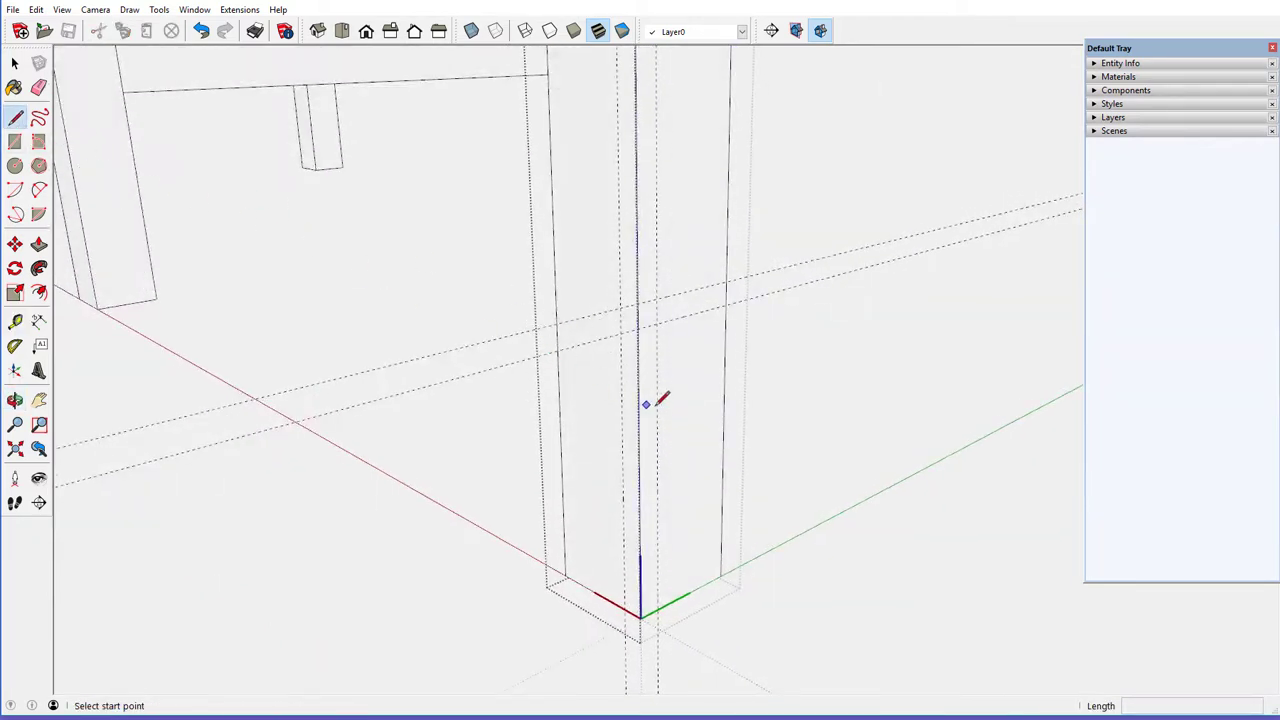
scroll(664, 400, up, 2)
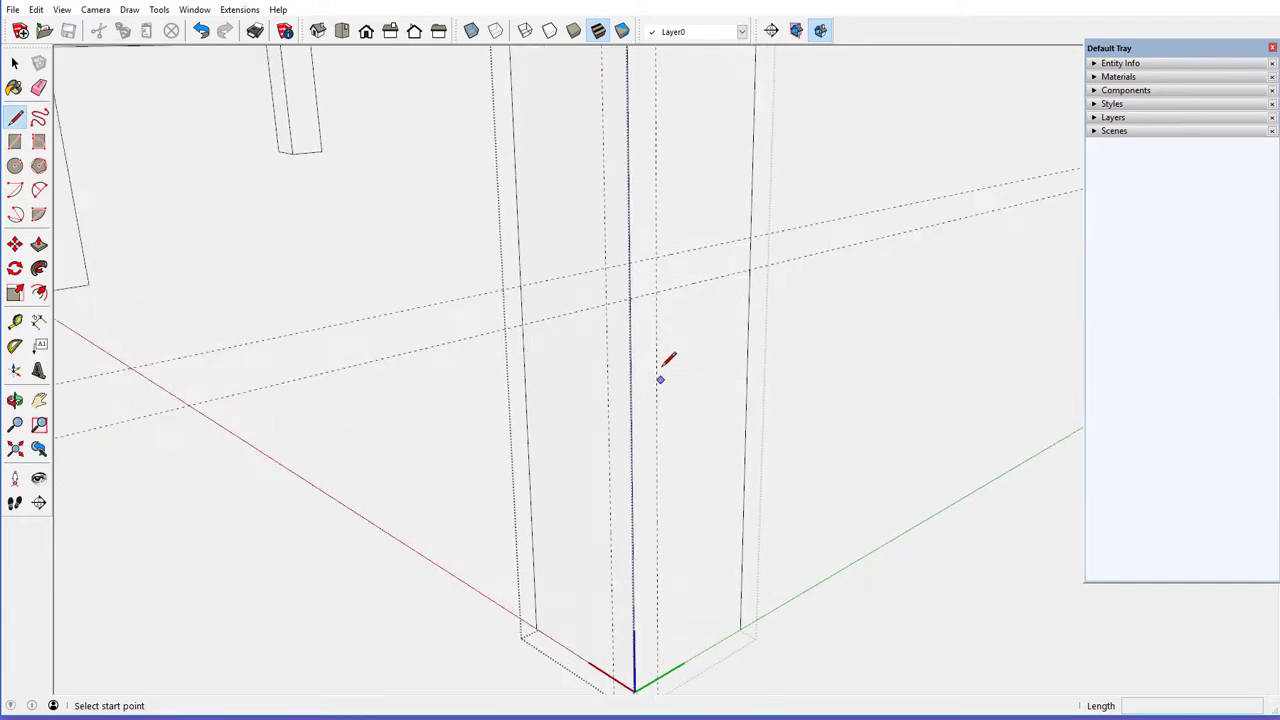
click(656, 292)
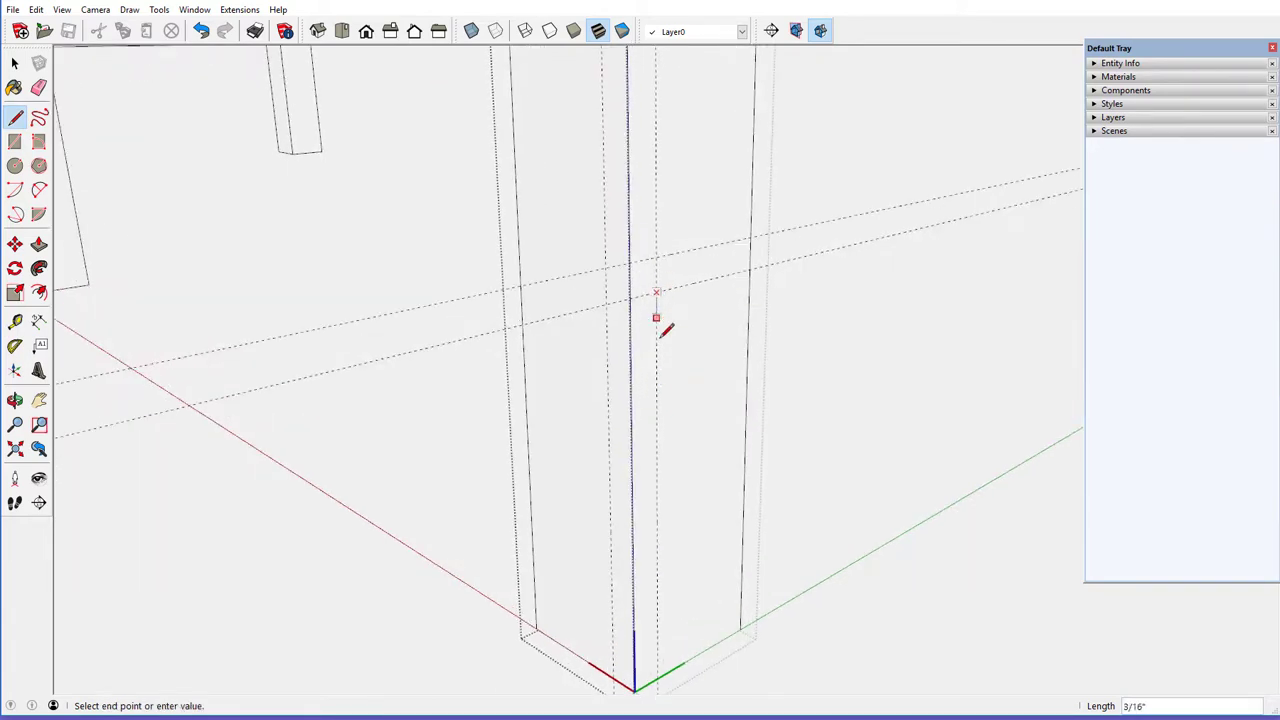
click(657, 680)
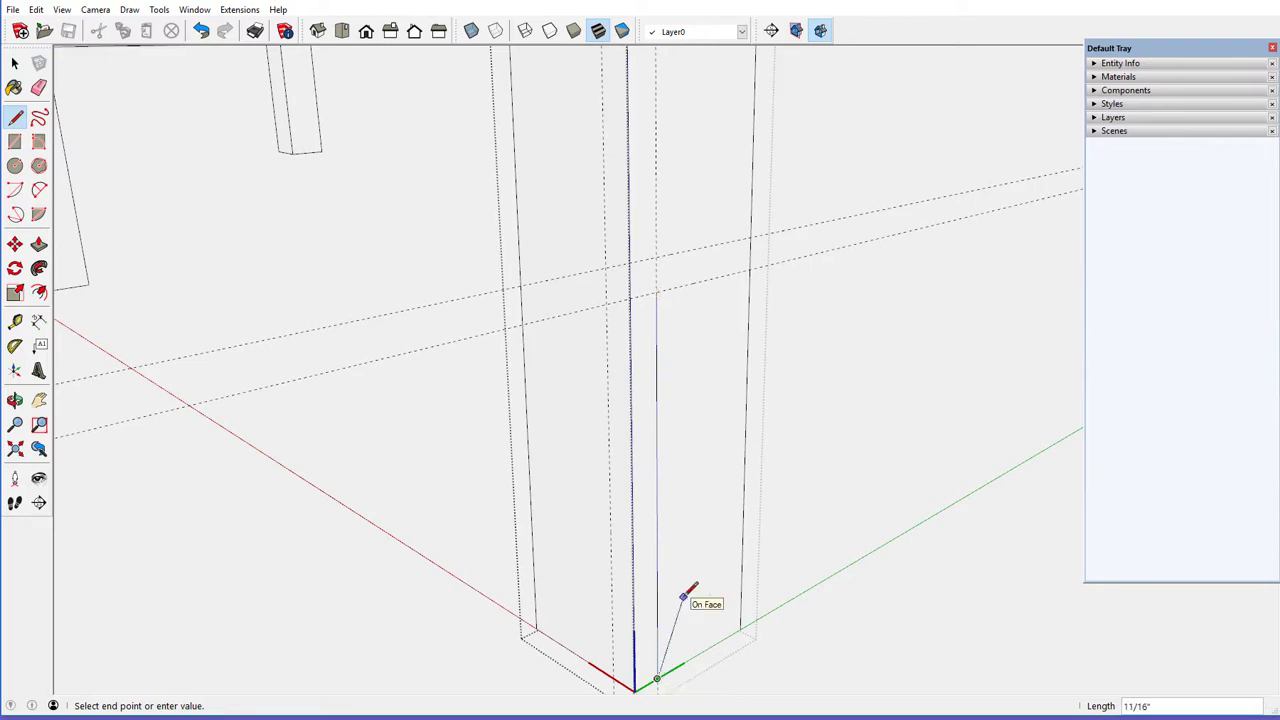
key(Escape)
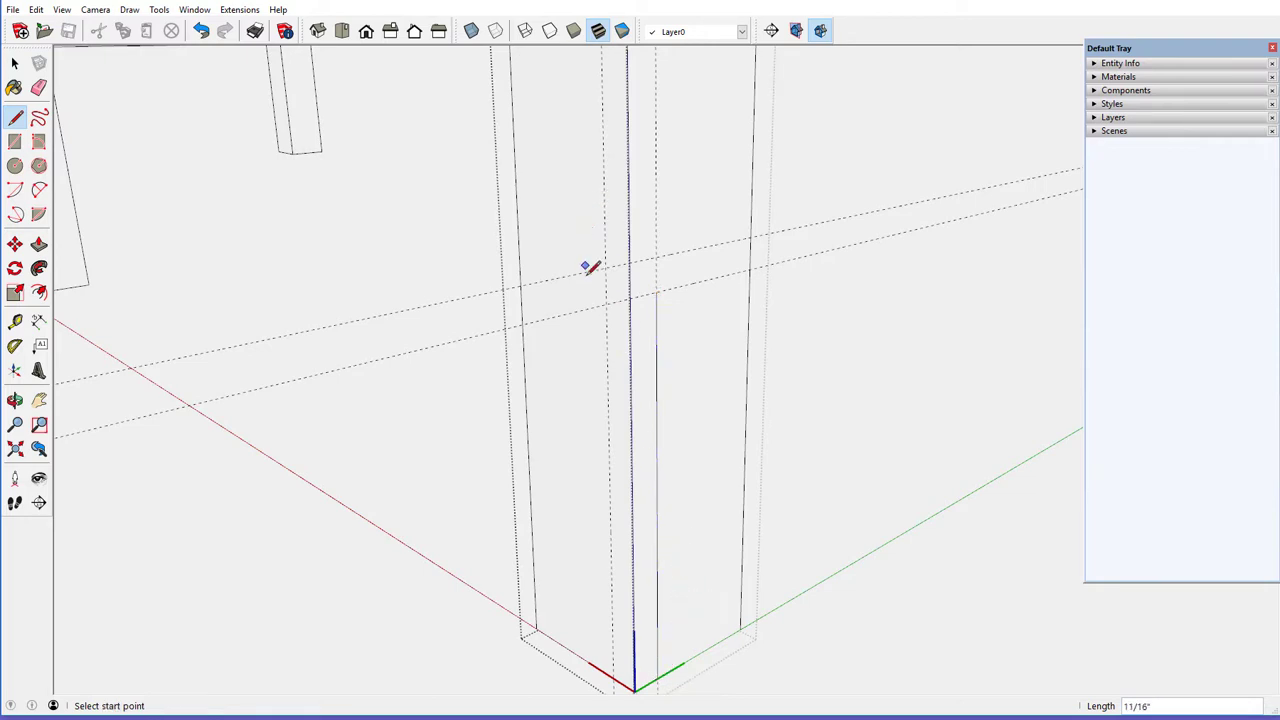
Draw the corner line up to the guide and slanted lines forming the pointed peak
click(613, 677)
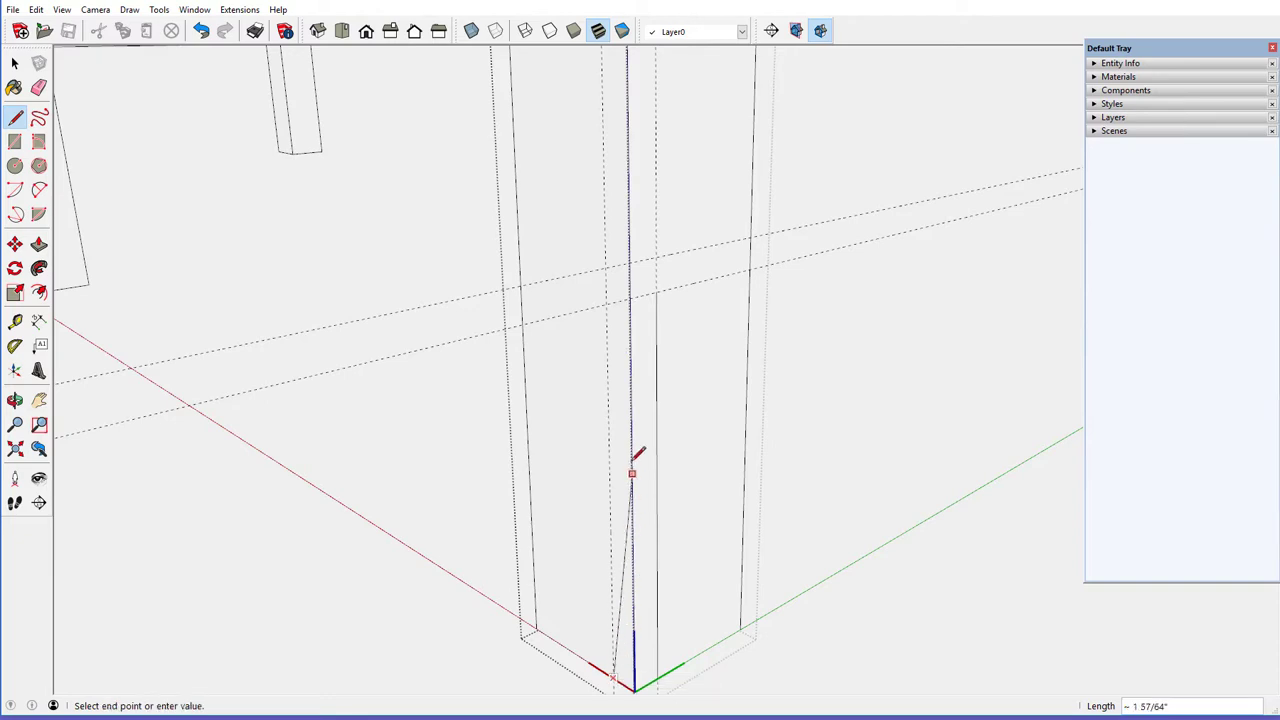
click(606, 291)
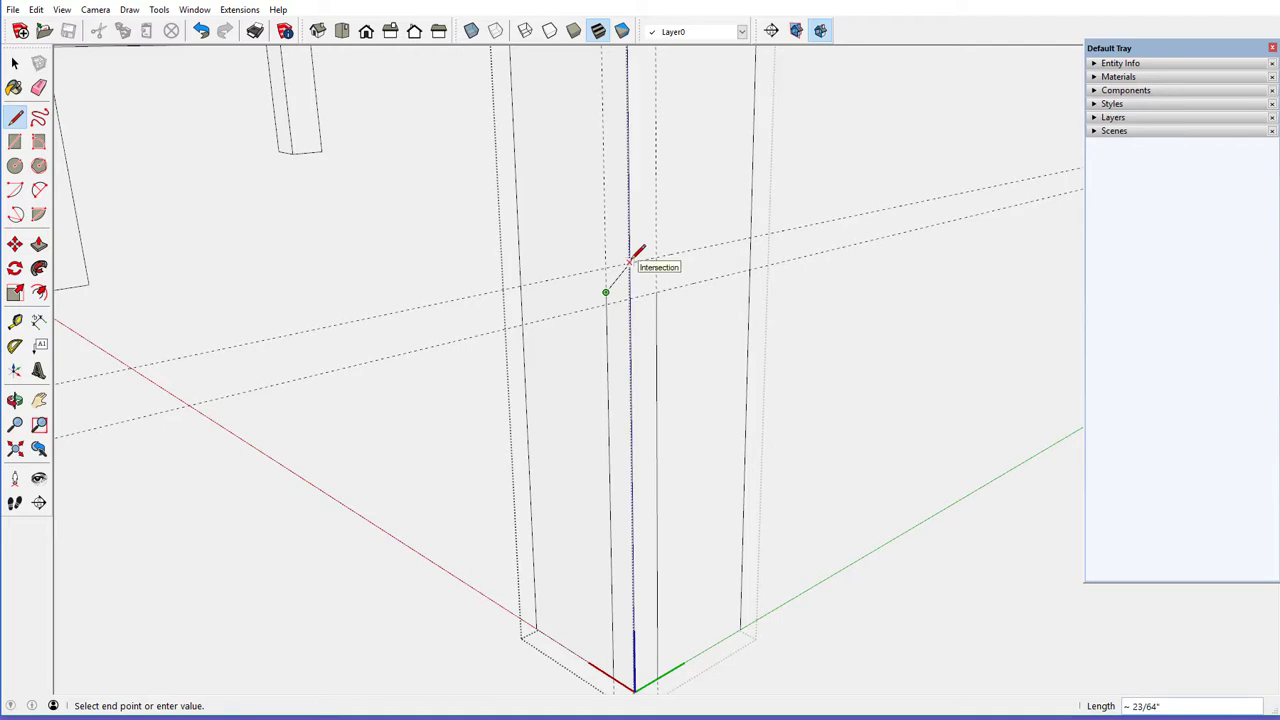
click(629, 262)
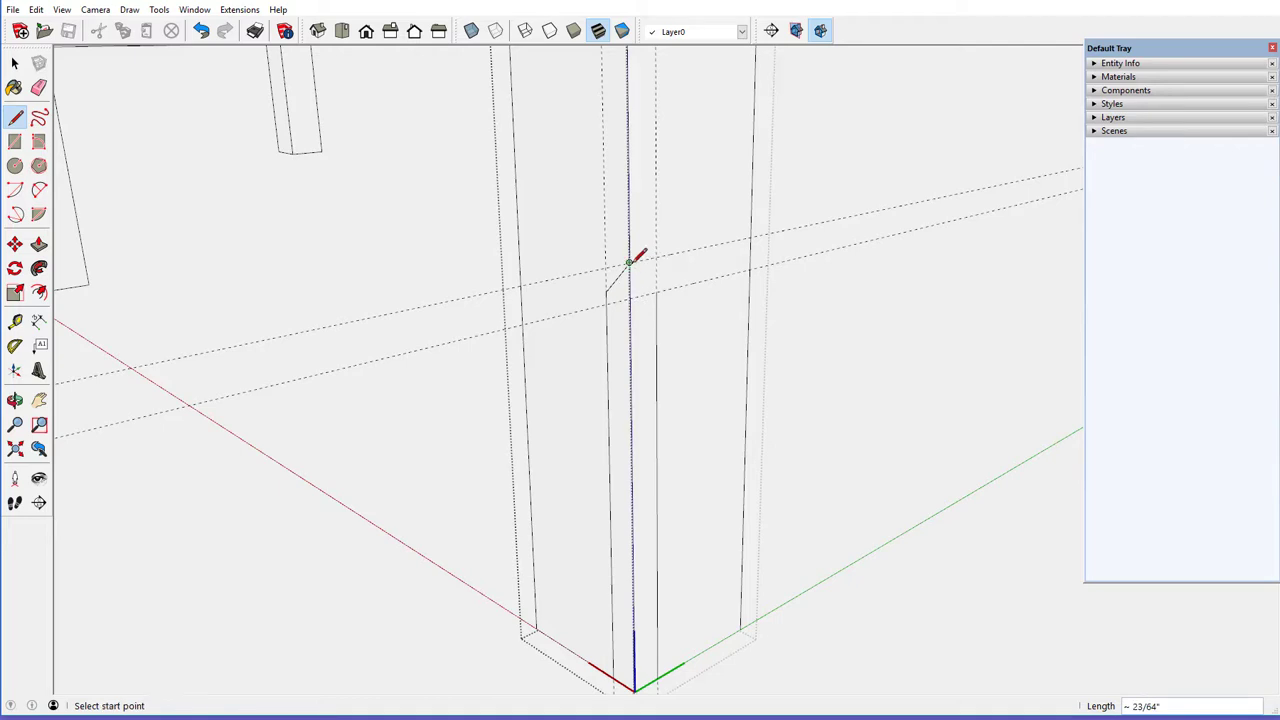
click(629, 262)
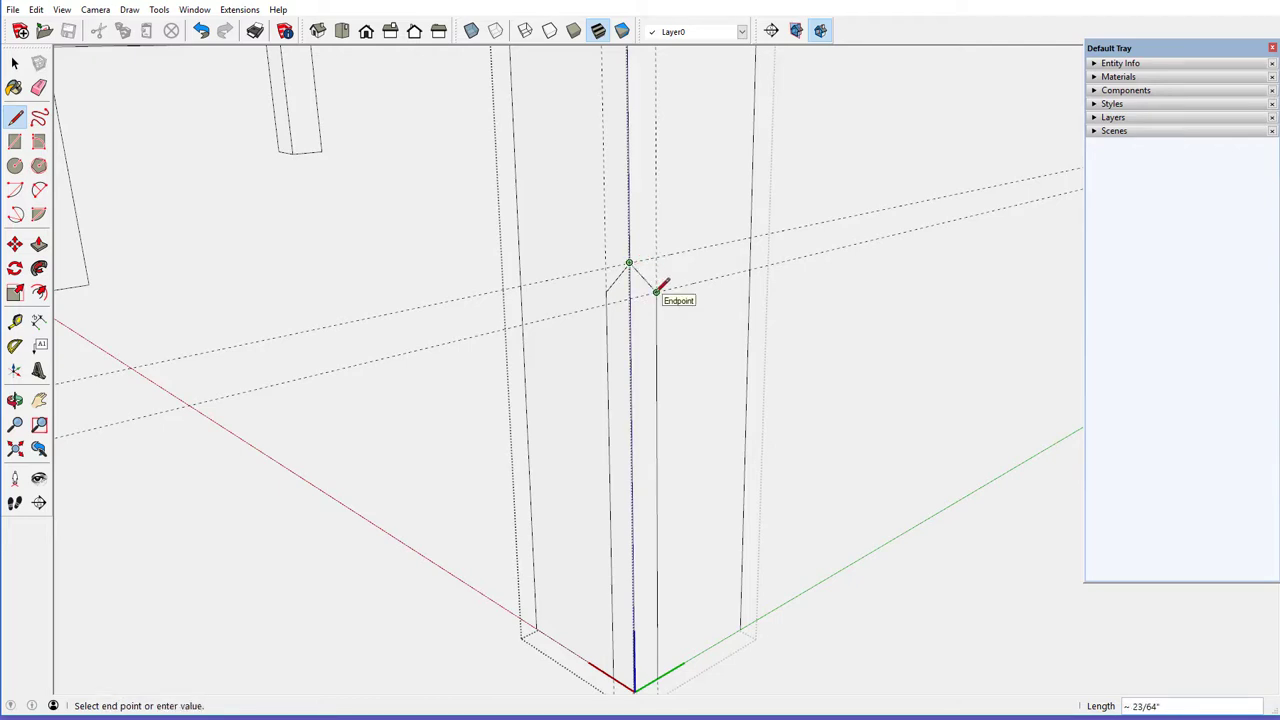
click(656, 291)
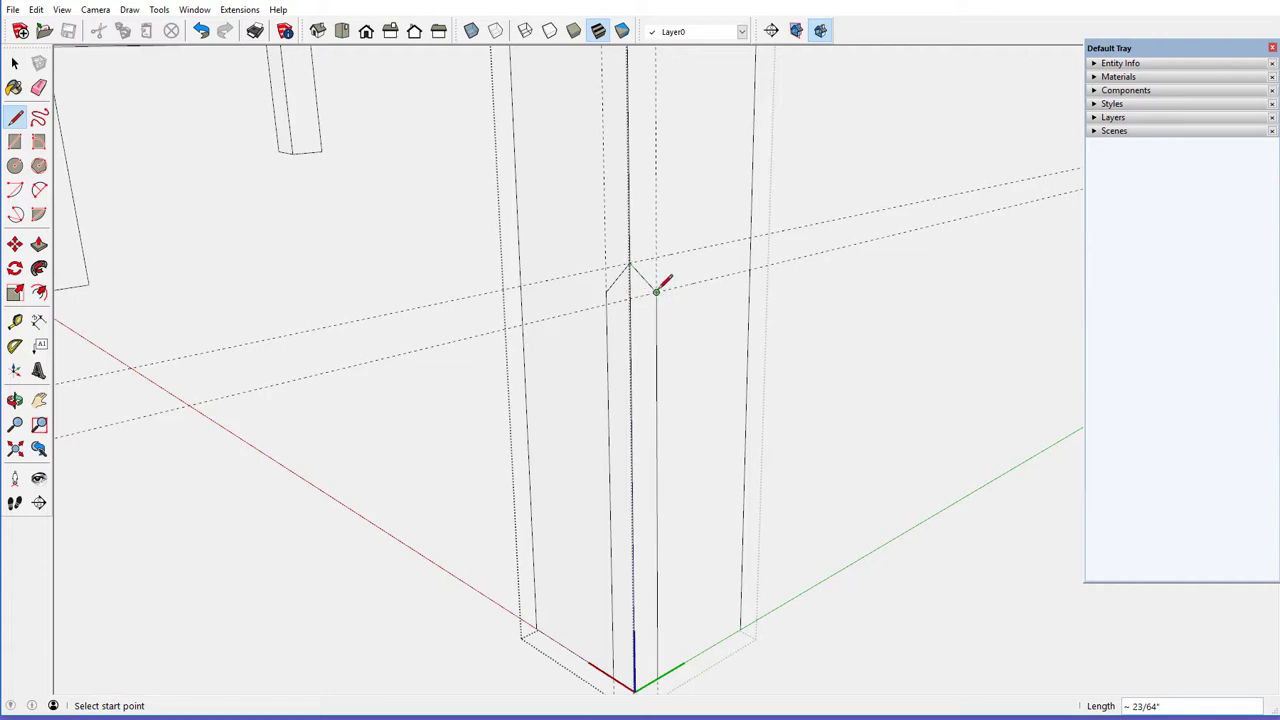
click(656, 291)
click(629, 266)
Close the chamfer strip with a line along the leg's base
scroll(632, 270, down, 3)
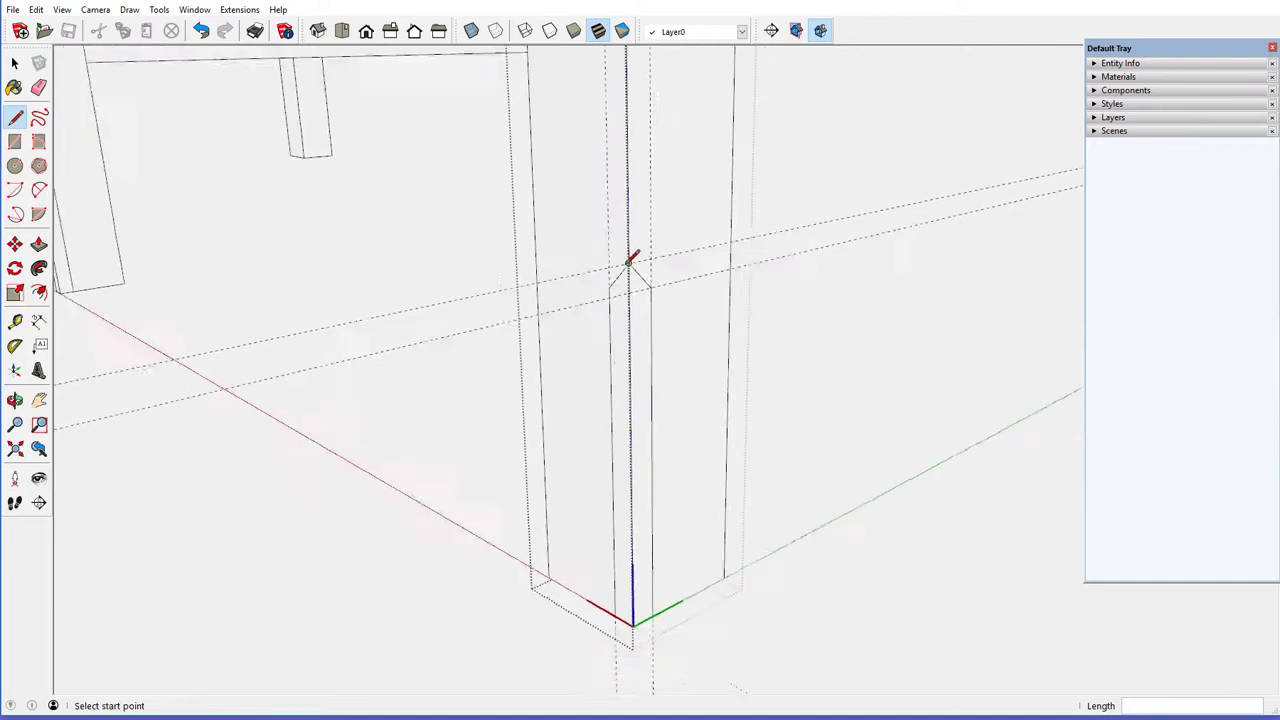
scroll(643, 492, up, 3)
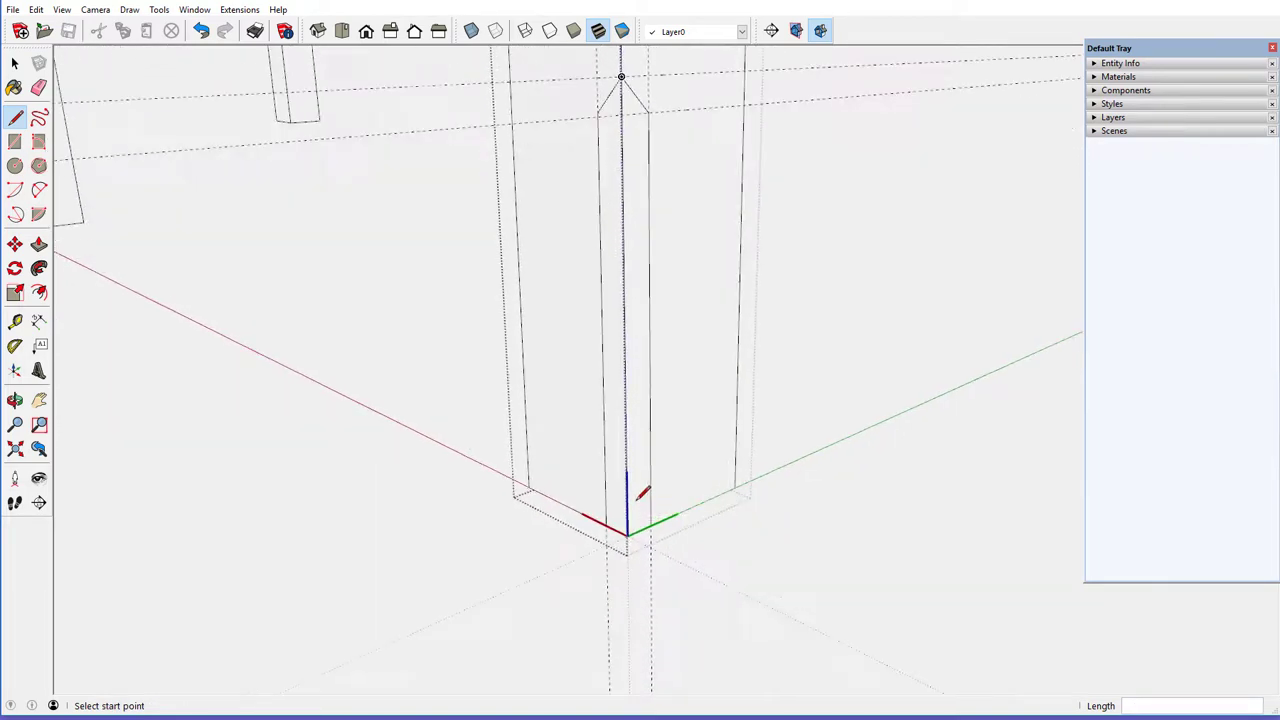
click(653, 531)
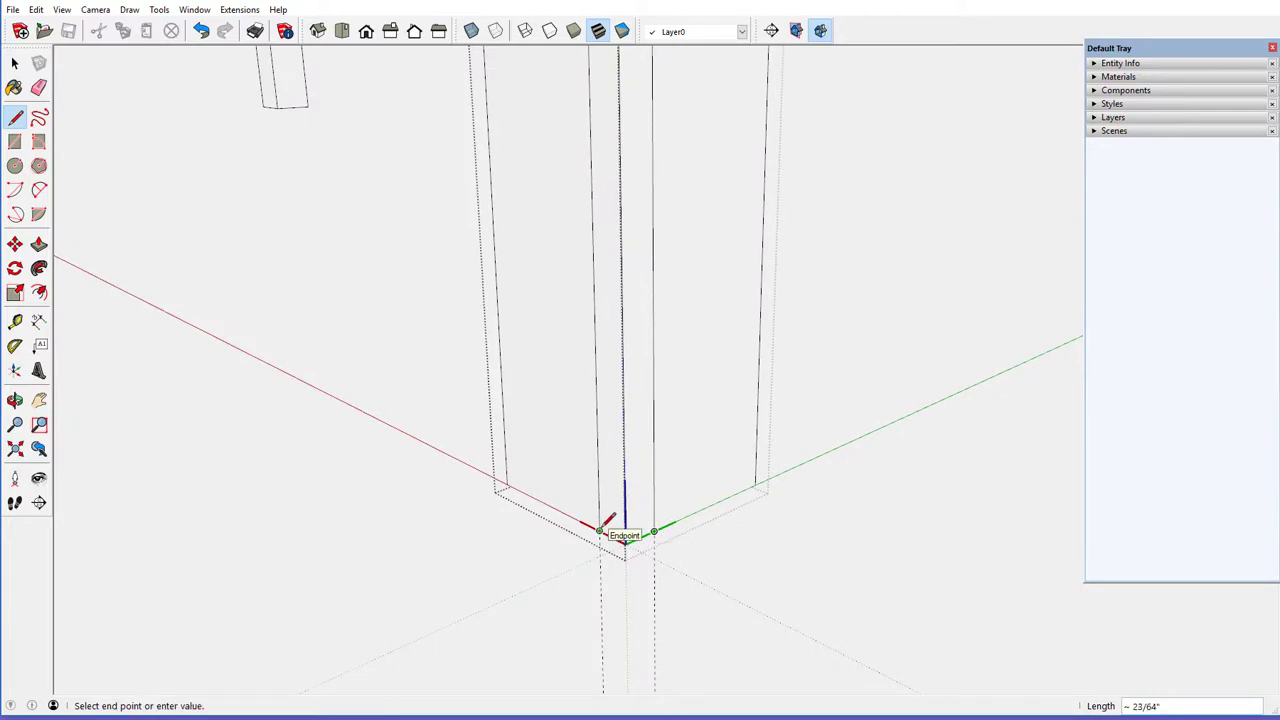
click(600, 530)
Turn on X-ray and draw the peak lines on the leg's hidden side
mouse_move(608, 503)
middle_down()
mouse_move(663, 469)
mouse_move(614, 491)
mouse_move(610, 480)
middle_up()
click(471, 31)
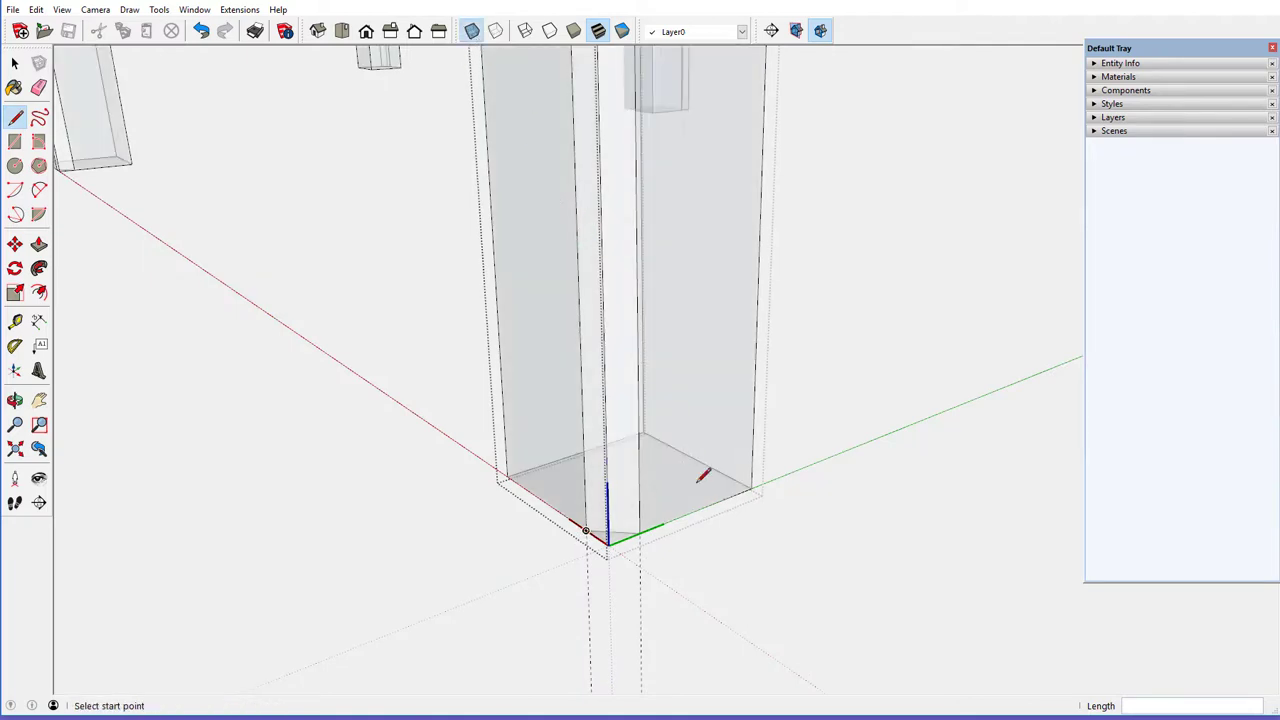
mouse_move(701, 473)
middle_down()
mouse_move(633, 524)
mouse_move(589, 531)
mouse_move(600, 566)
mouse_move(603, 445)
middle_up()
key(l)
scroll(578, 316, up, 5)
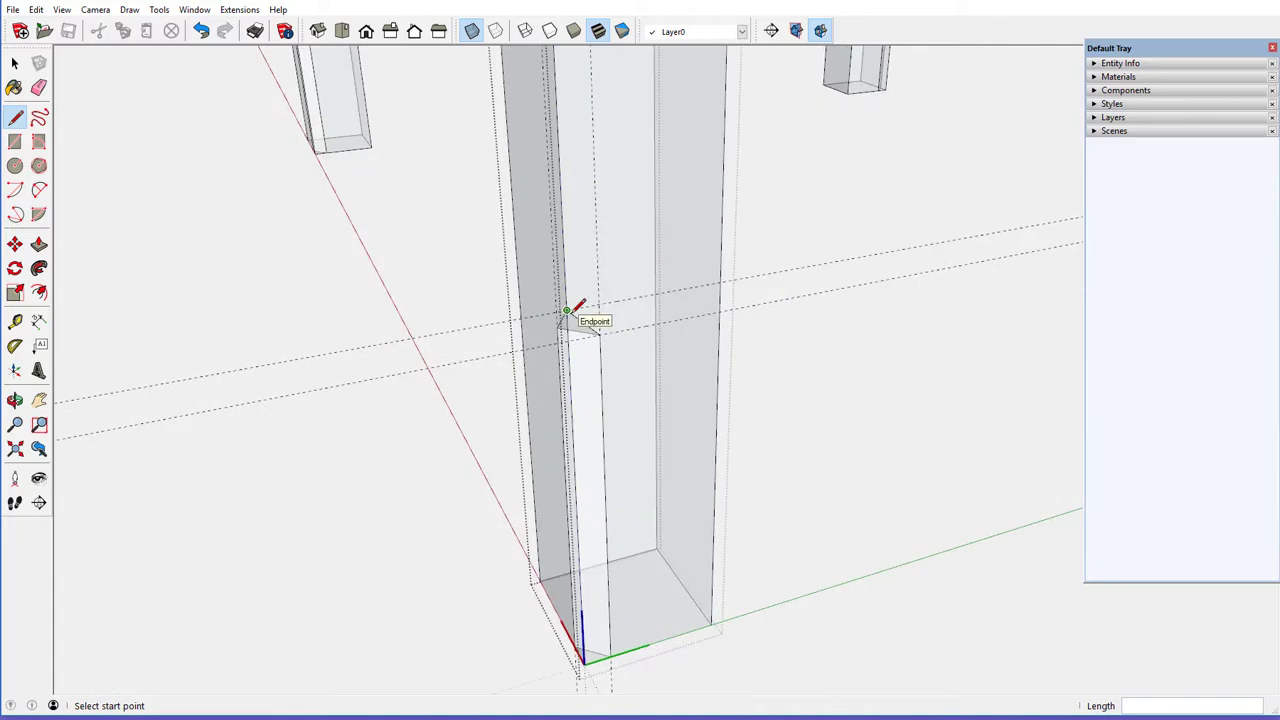
middle_drag(576, 315, 660, 217)
scroll(660, 217, down, 2)
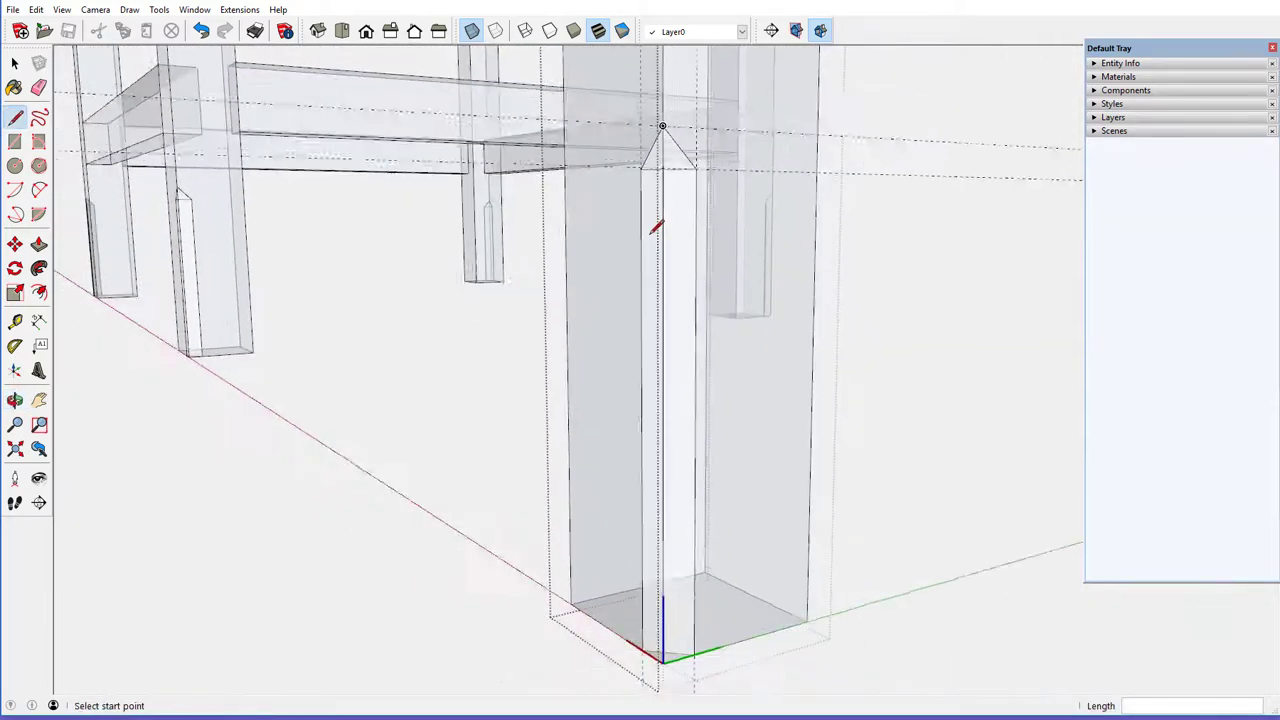
middle_drag(646, 294, 619, 406)
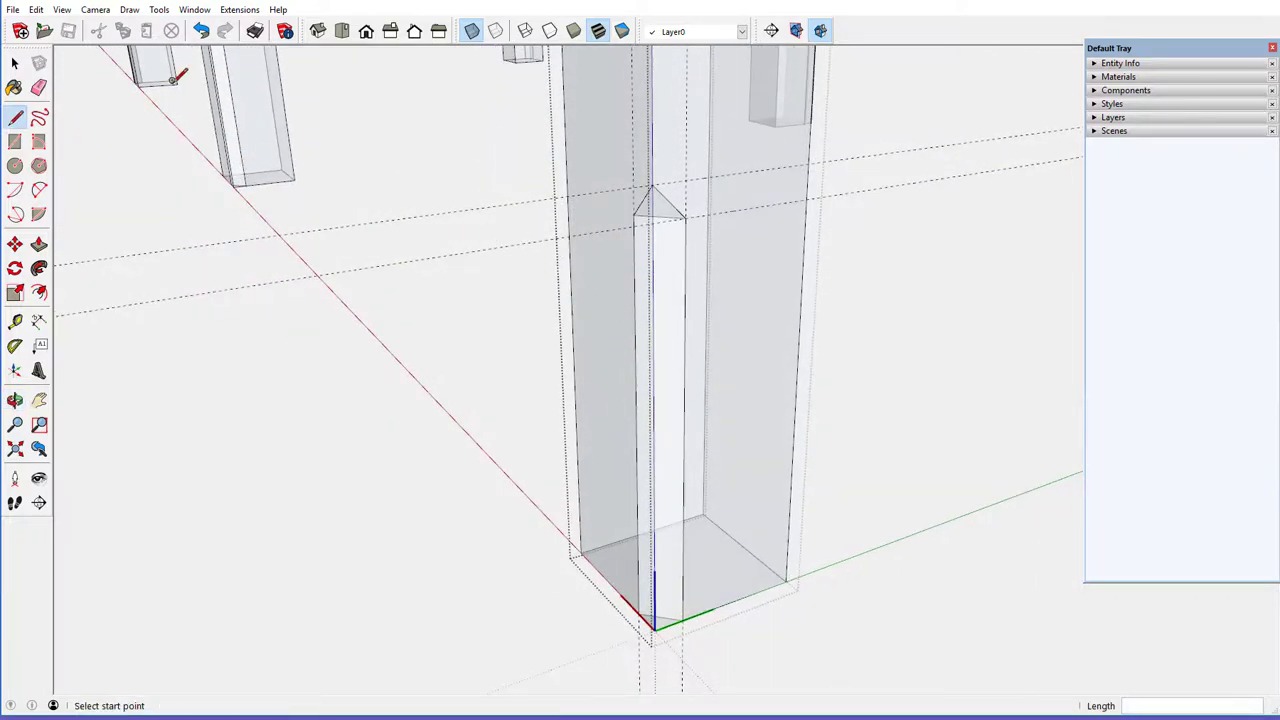
Turn X-ray off and erase the leg's original sharp corner edge inside the chamfer strip
click(471, 31)
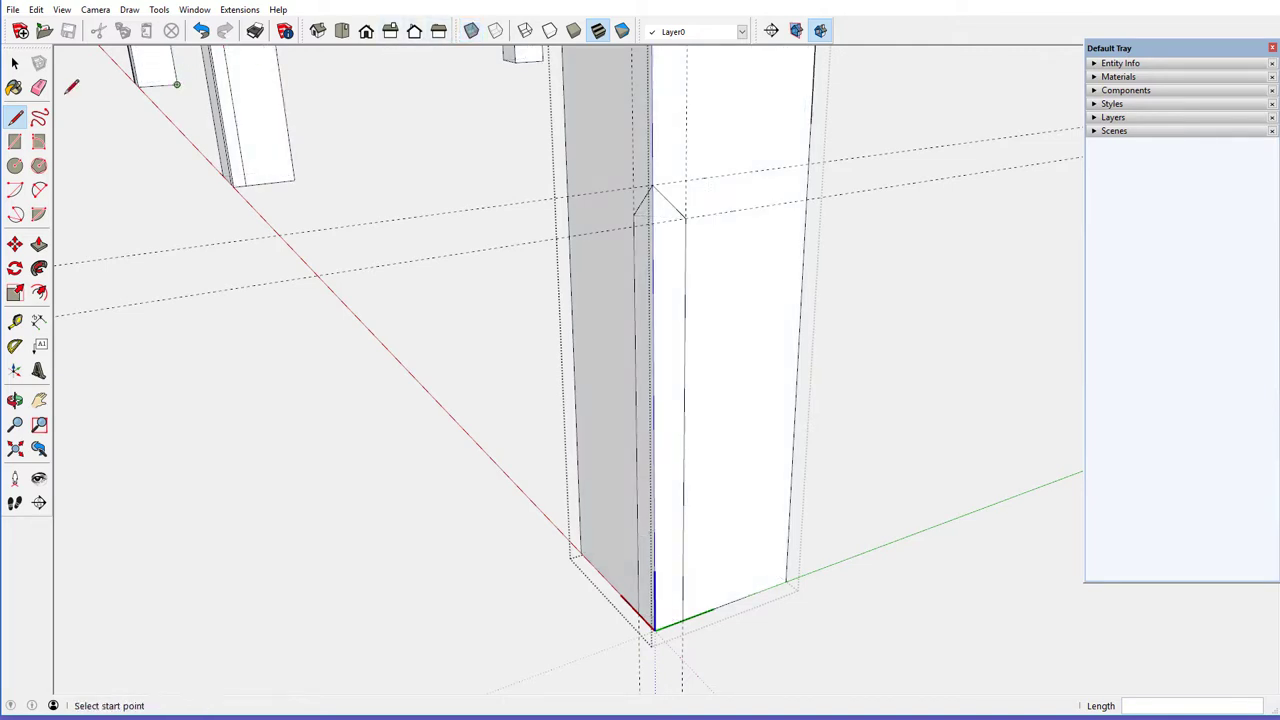
click(38, 89)
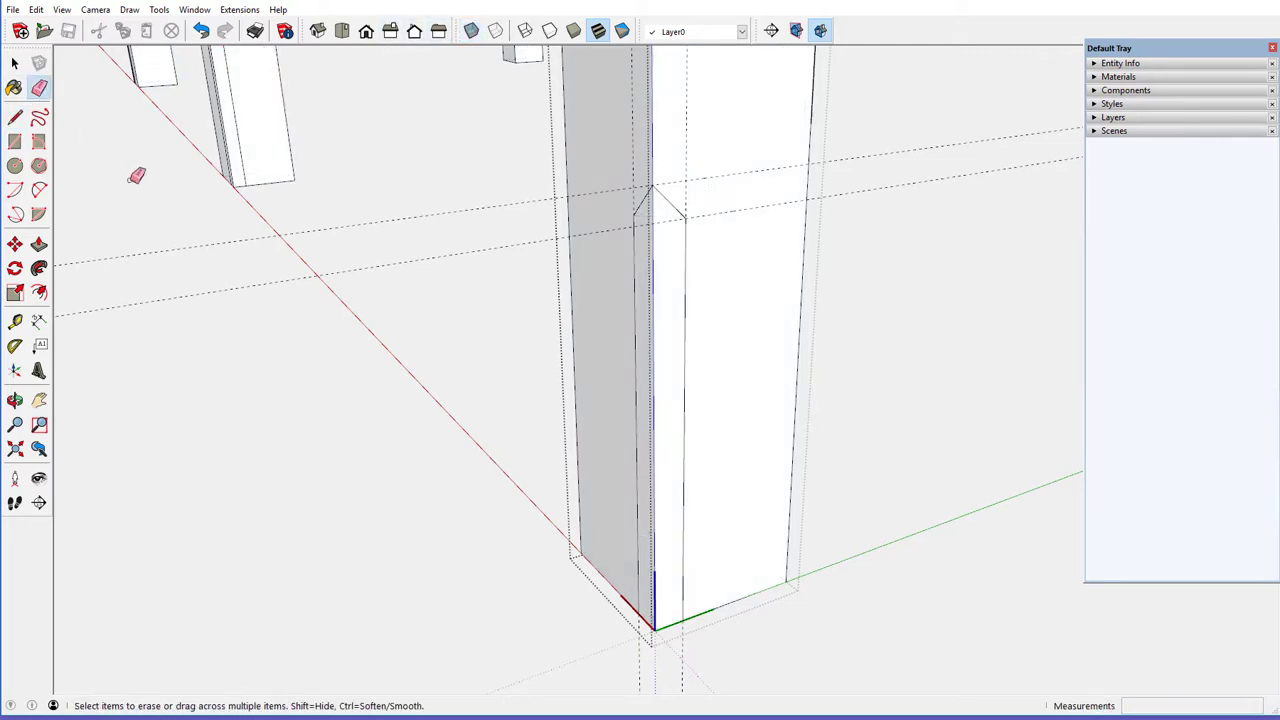
click(657, 628)
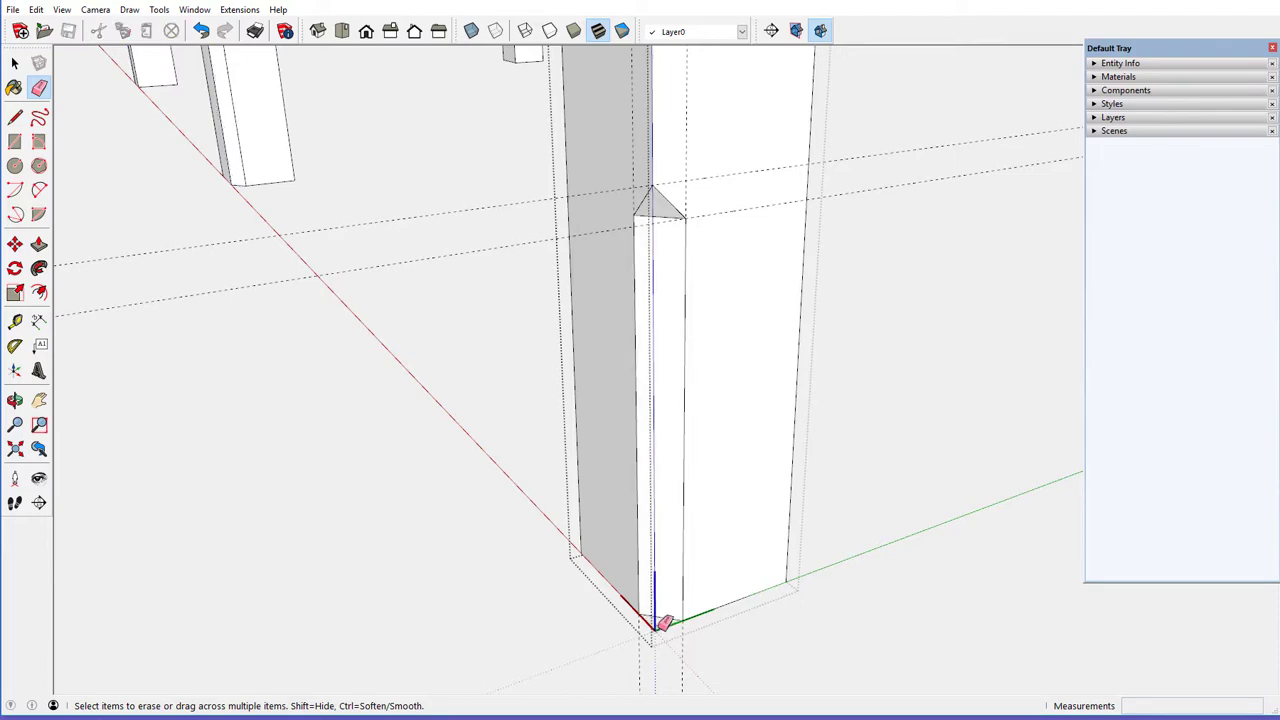
mouse_move(678, 523)
middle_down()
mouse_move(609, 506)
mouse_move(494, 617)
mouse_move(543, 640)
mouse_move(717, 646)
middle_up()
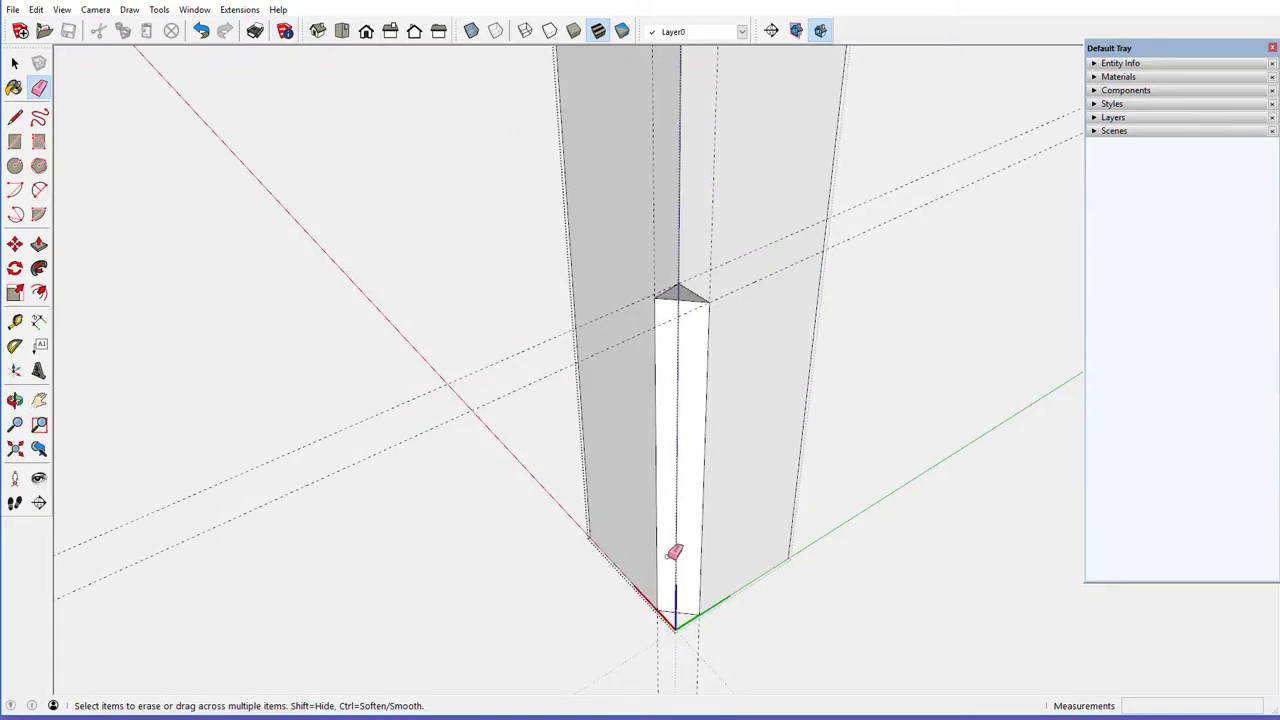
scroll(674, 563, down, 4)
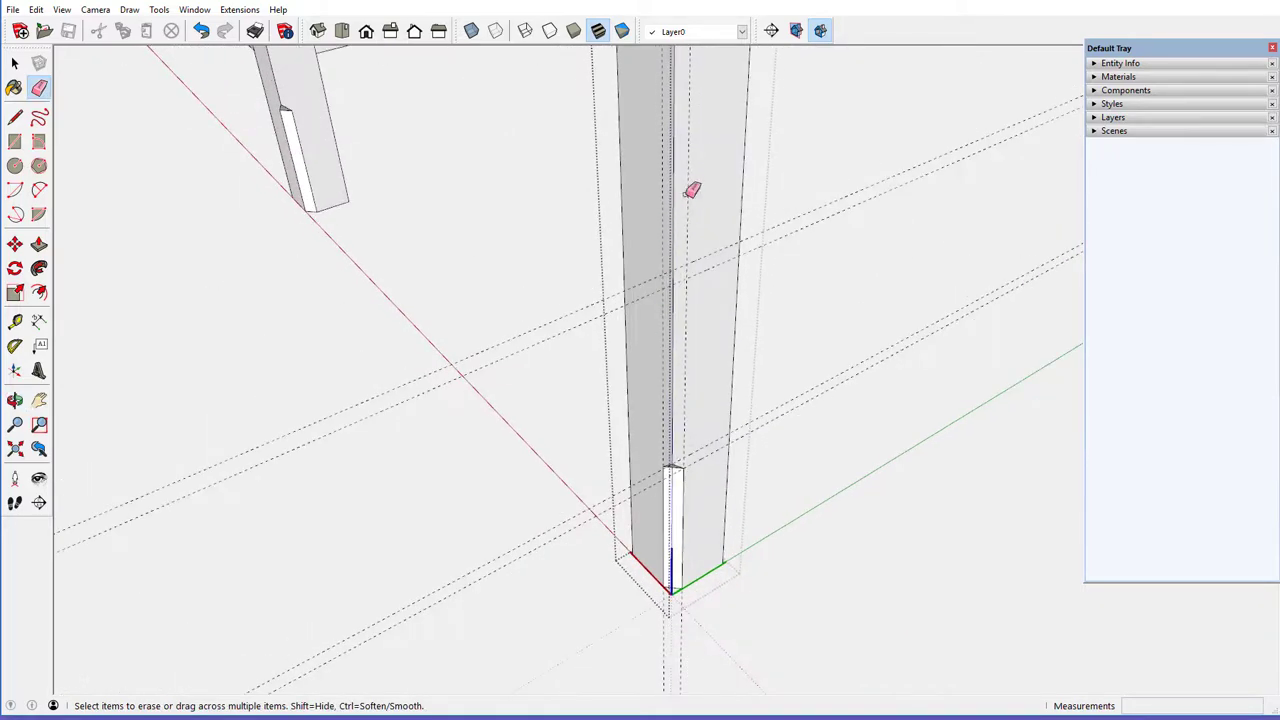
scroll(689, 190, up, 3)
scroll(689, 190, up, 2)
middle_drag(674, 254, 657, 189)
Draw a line between the lower and upper guide intersections on the next leg corner
key(e)
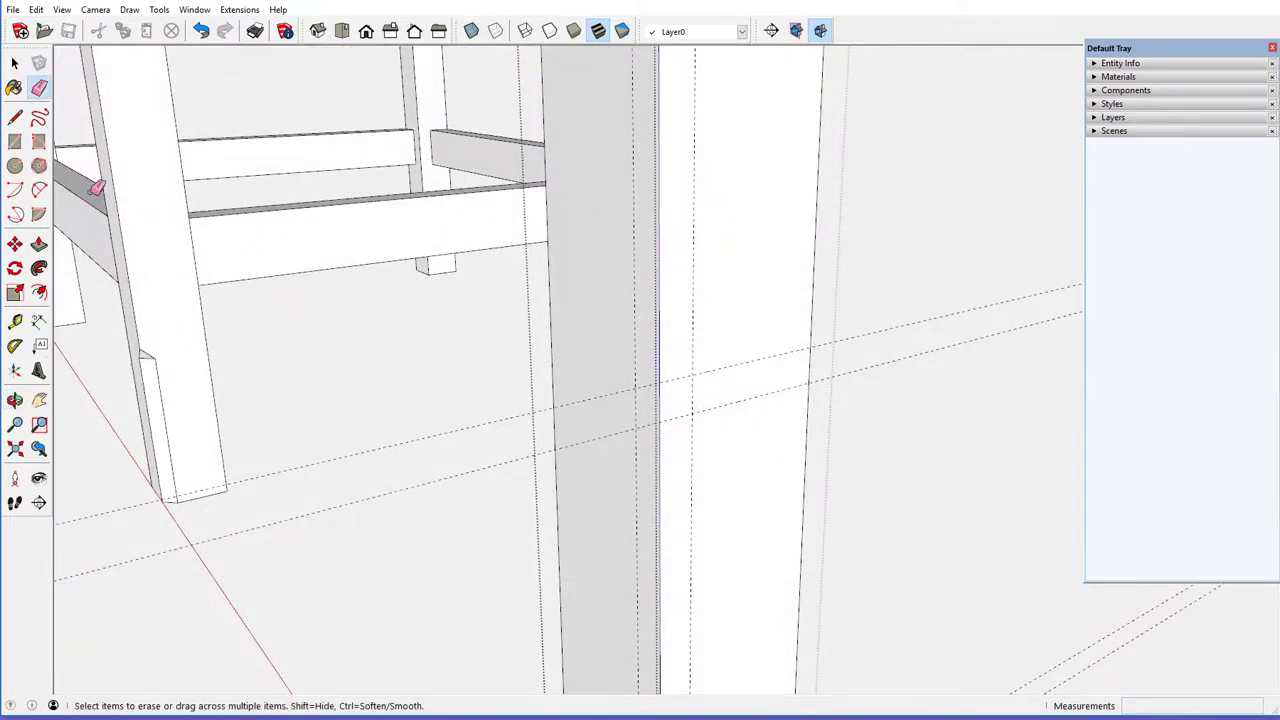
click(15, 118)
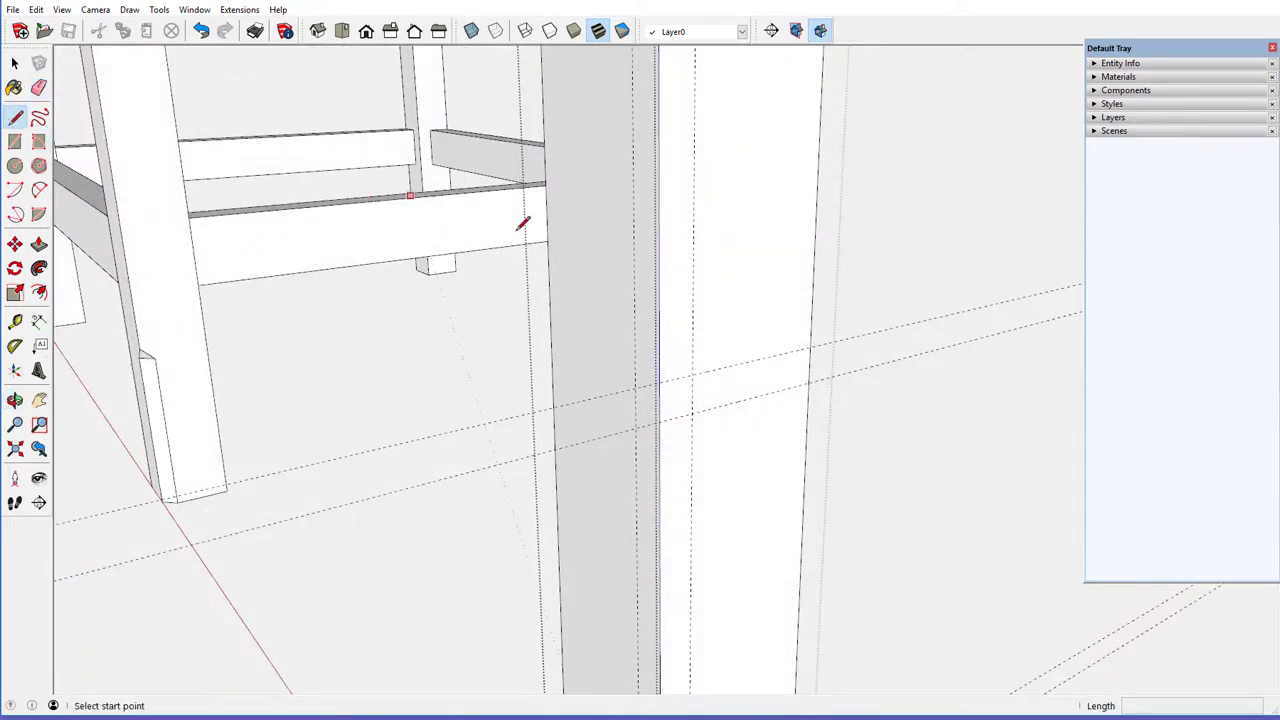
click(692, 375)
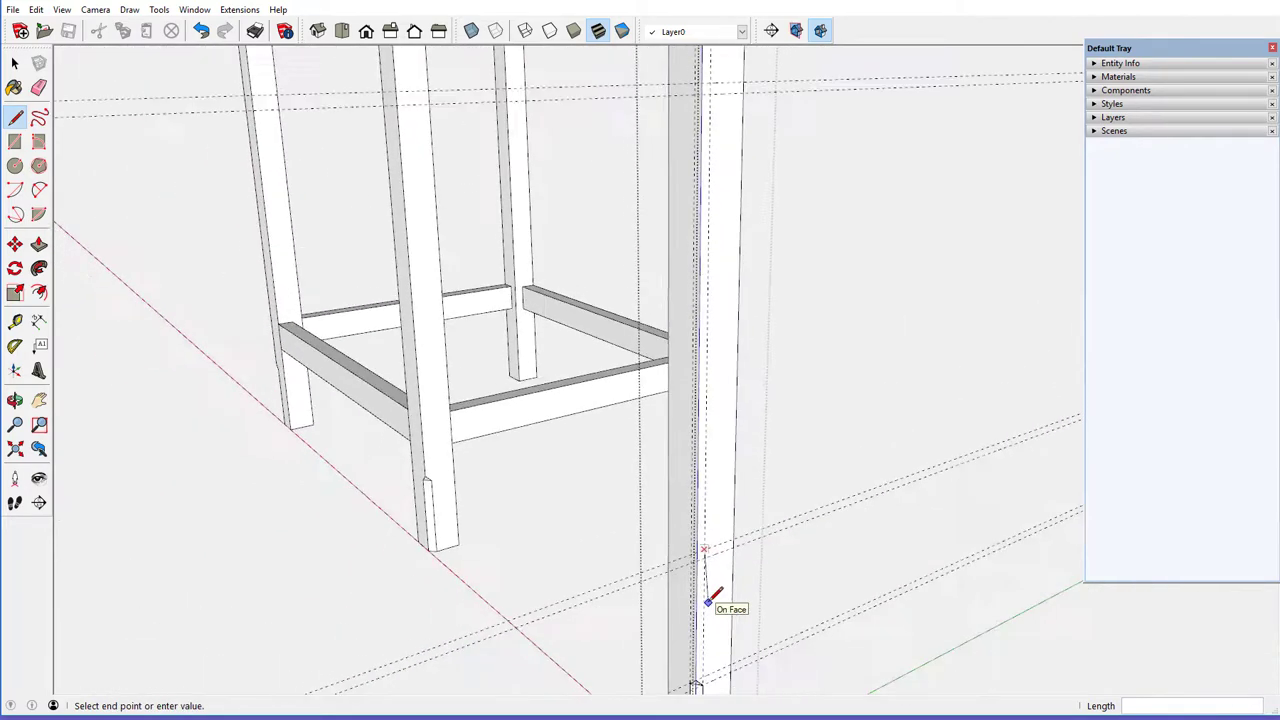
scroll(722, 205, up, 2)
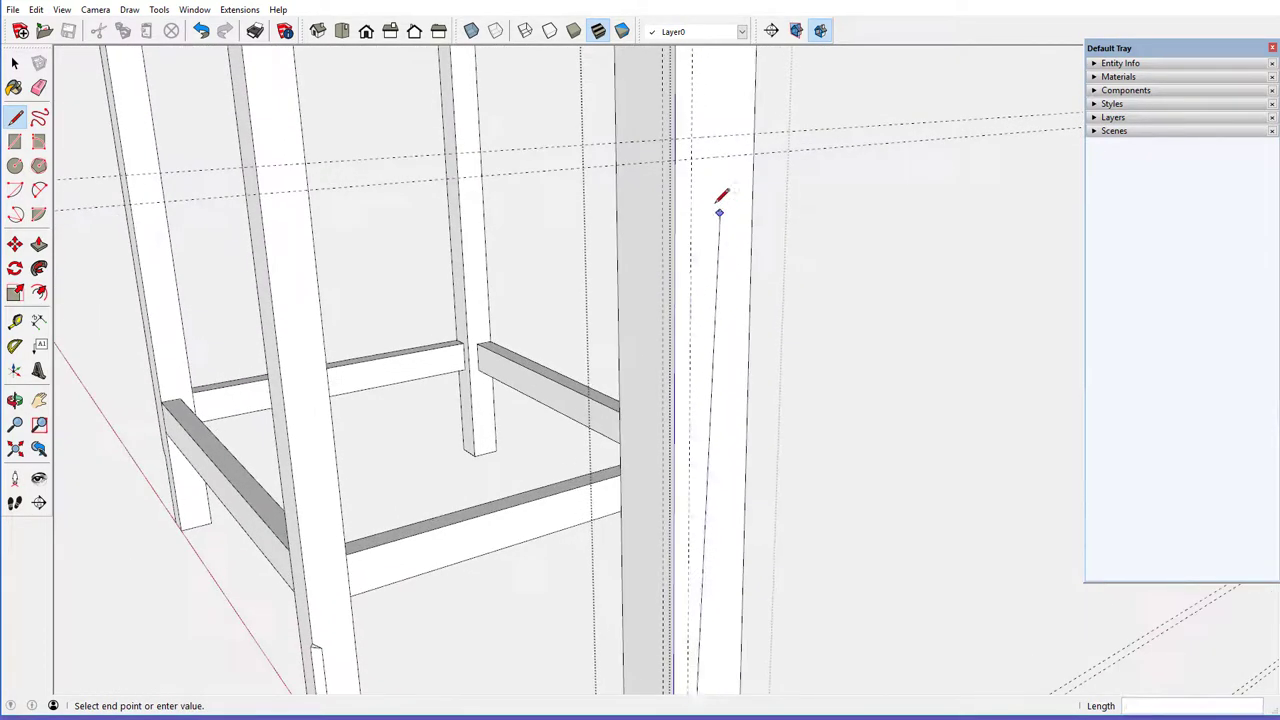
click(691, 156)
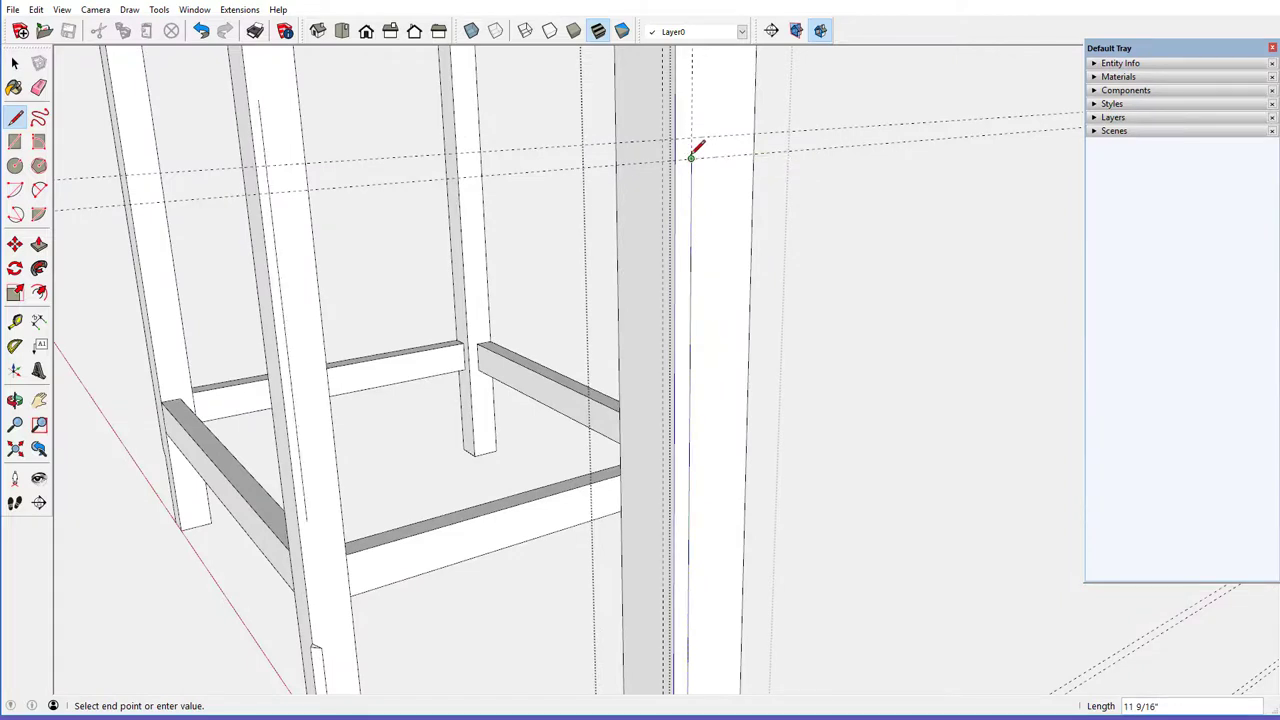
key(Escape)
scroll(676, 120, down, 3)
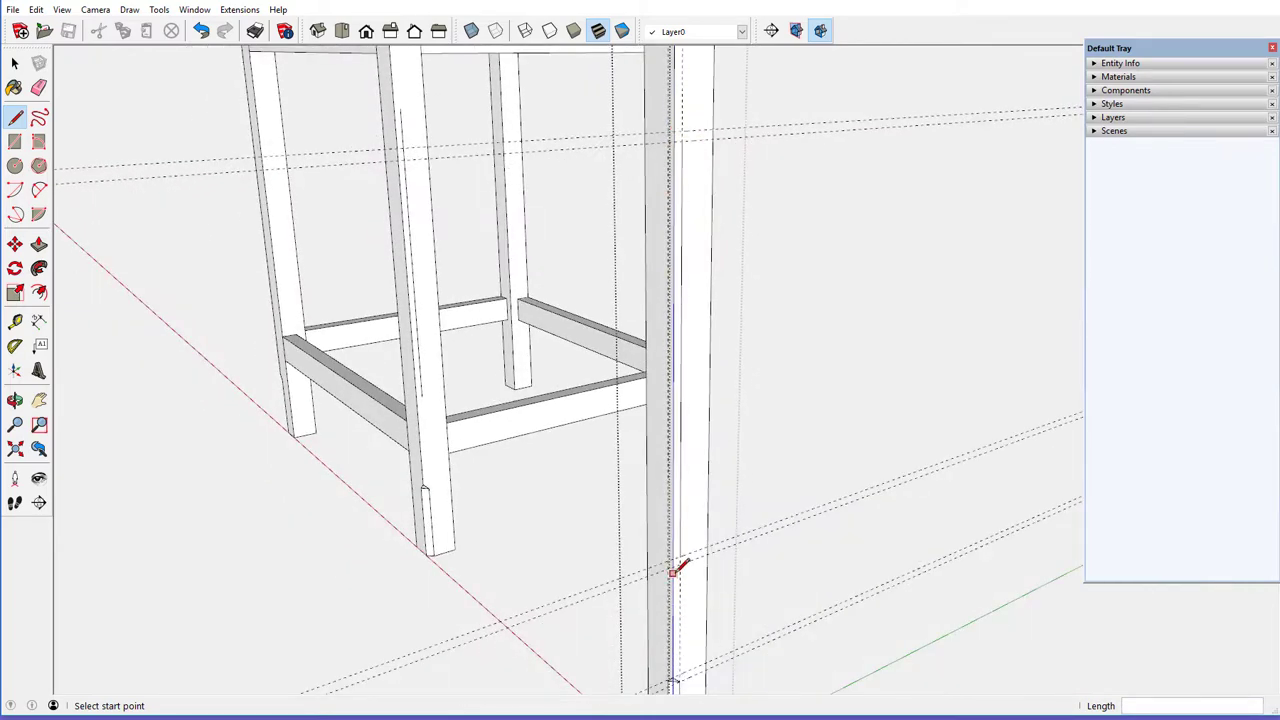
scroll(673, 572, up, 5)
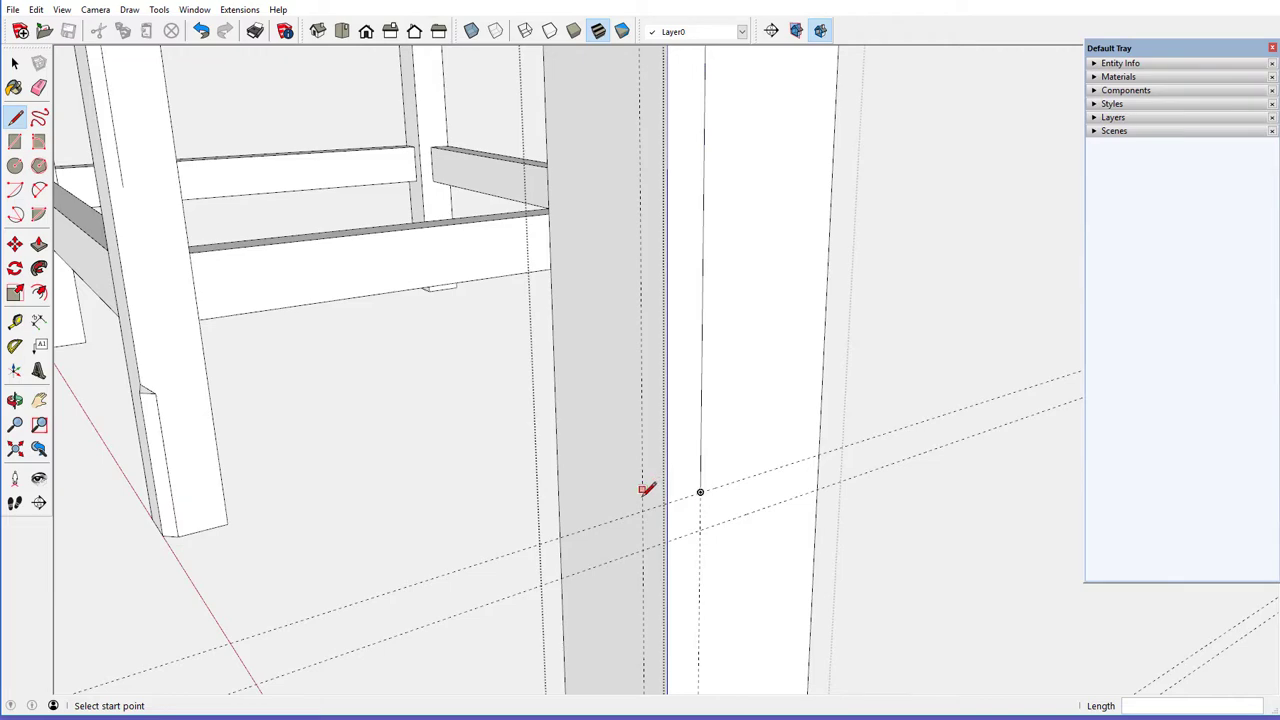
Draw the long chamfer edge and close the small triangle at its top
click(643, 488)
scroll(677, 588, down, 3)
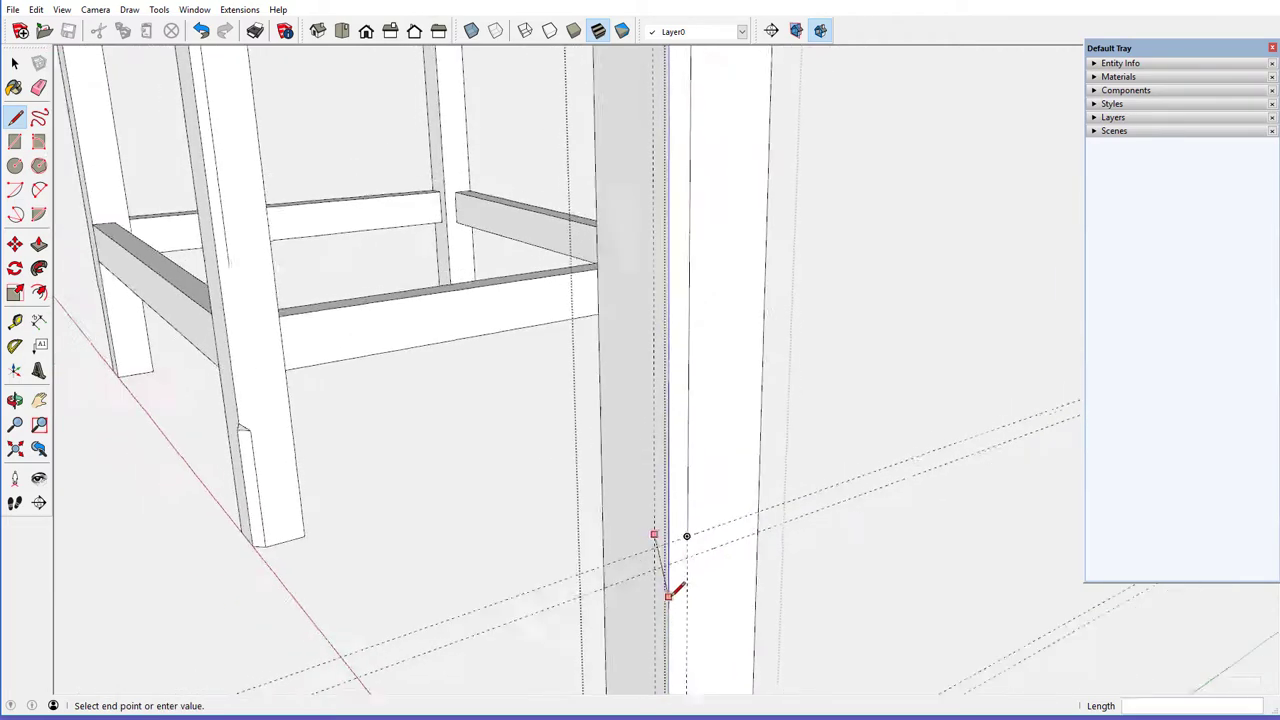
scroll(672, 590, down, 2)
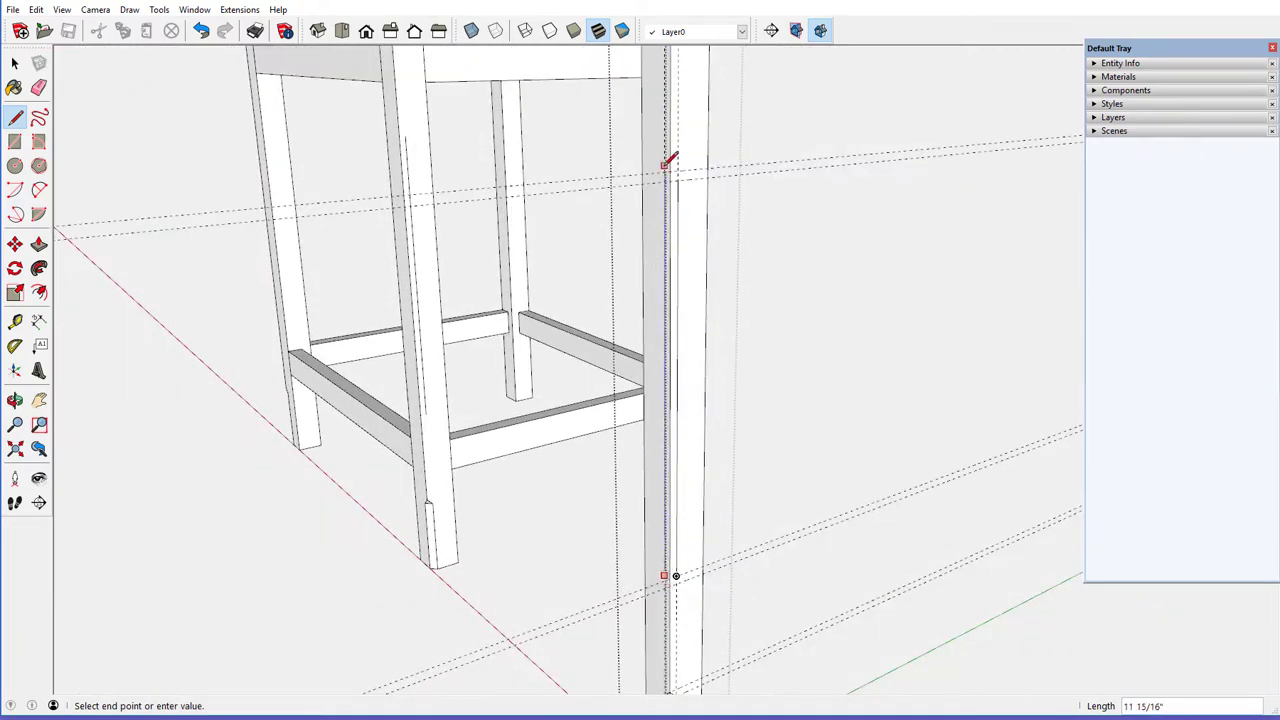
scroll(670, 160, up, 2)
scroll(670, 162, up, 3)
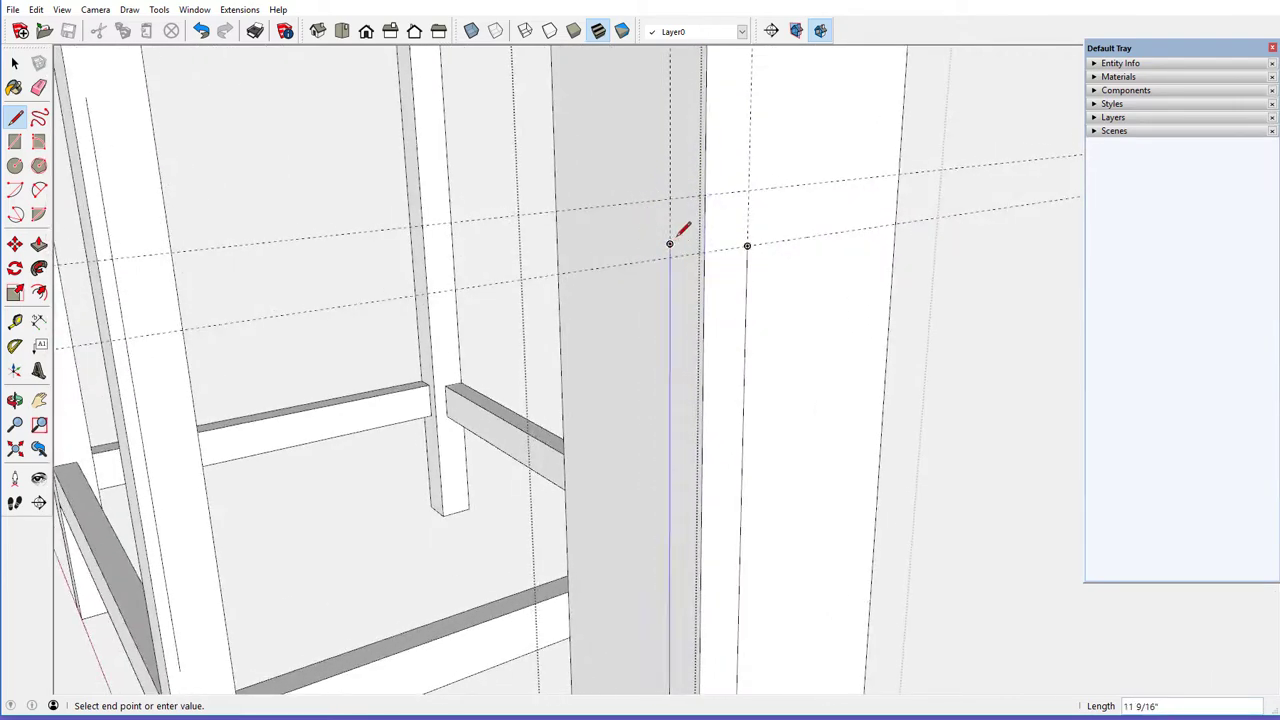
click(669, 243)
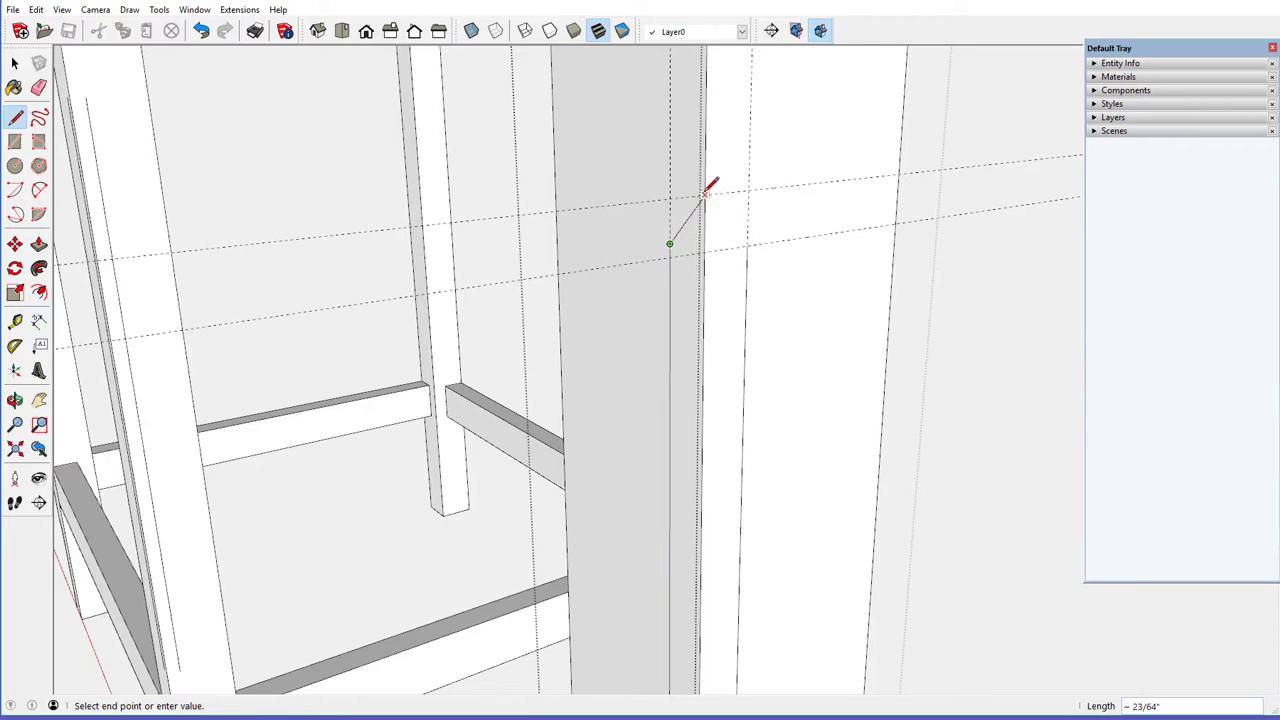
click(747, 246)
click(670, 243)
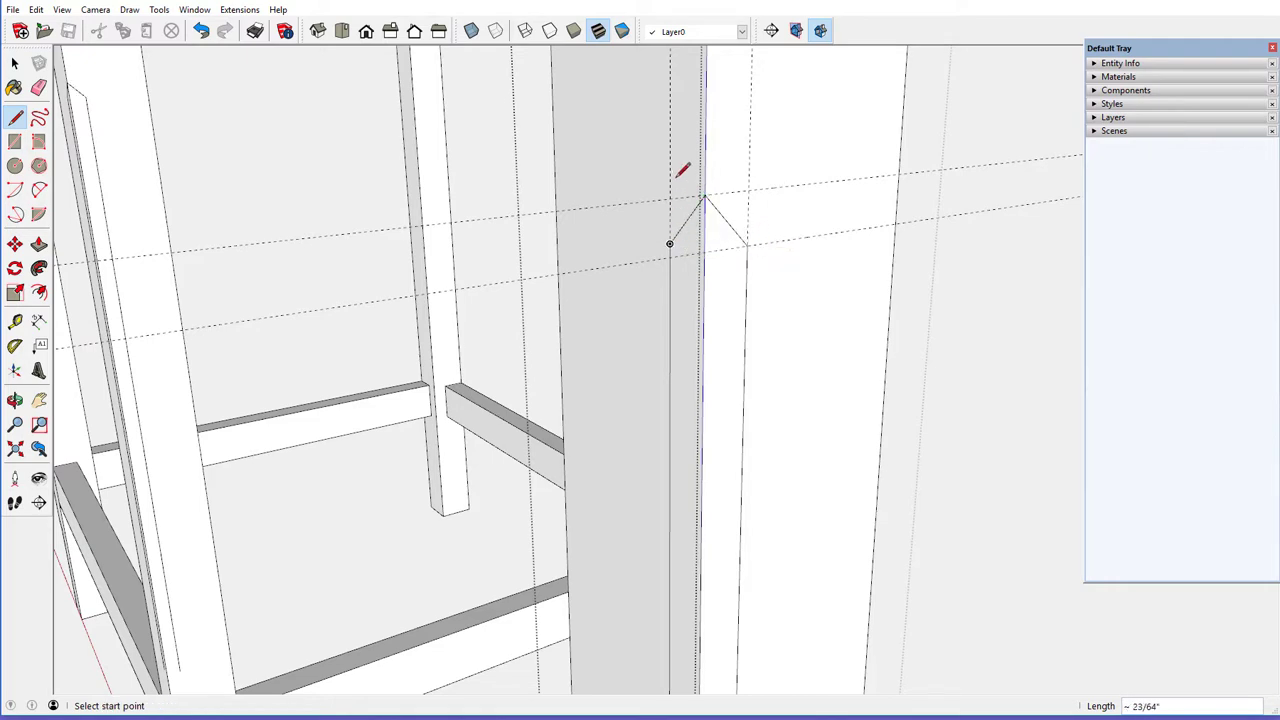
scroll(680, 150, down, 6)
scroll(672, 151, down, 2)
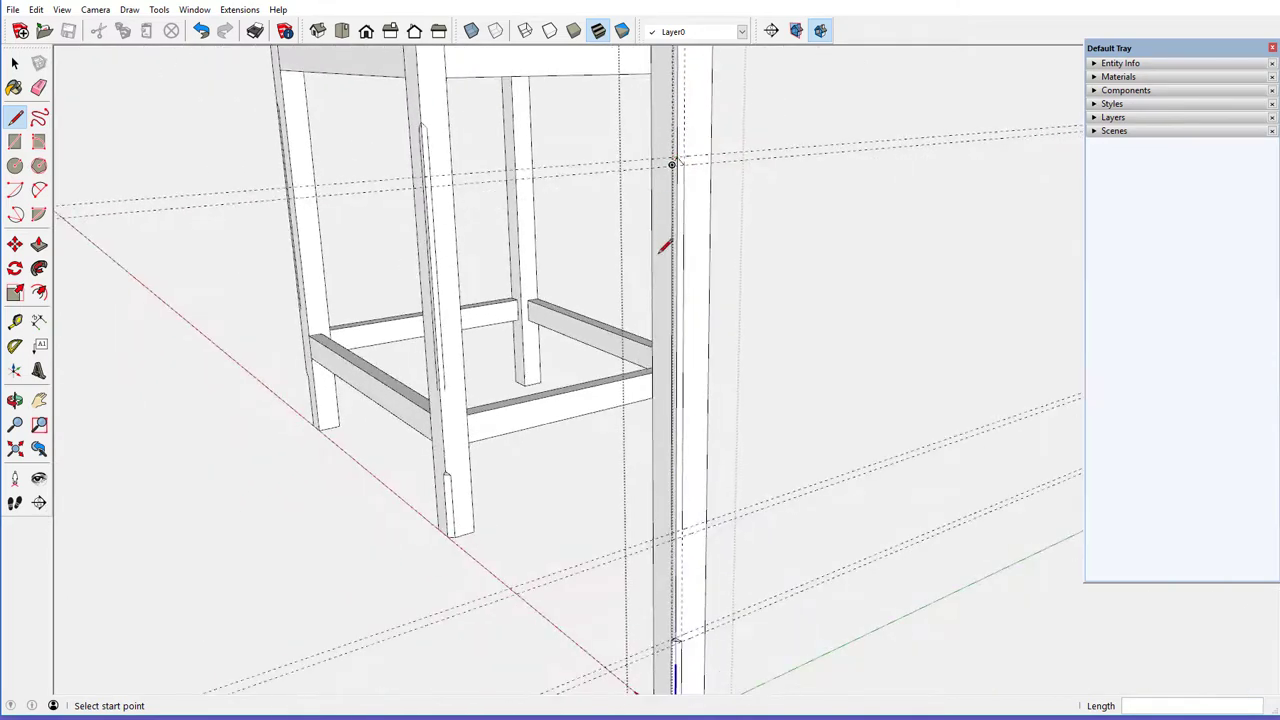
scroll(685, 570, up, 5)
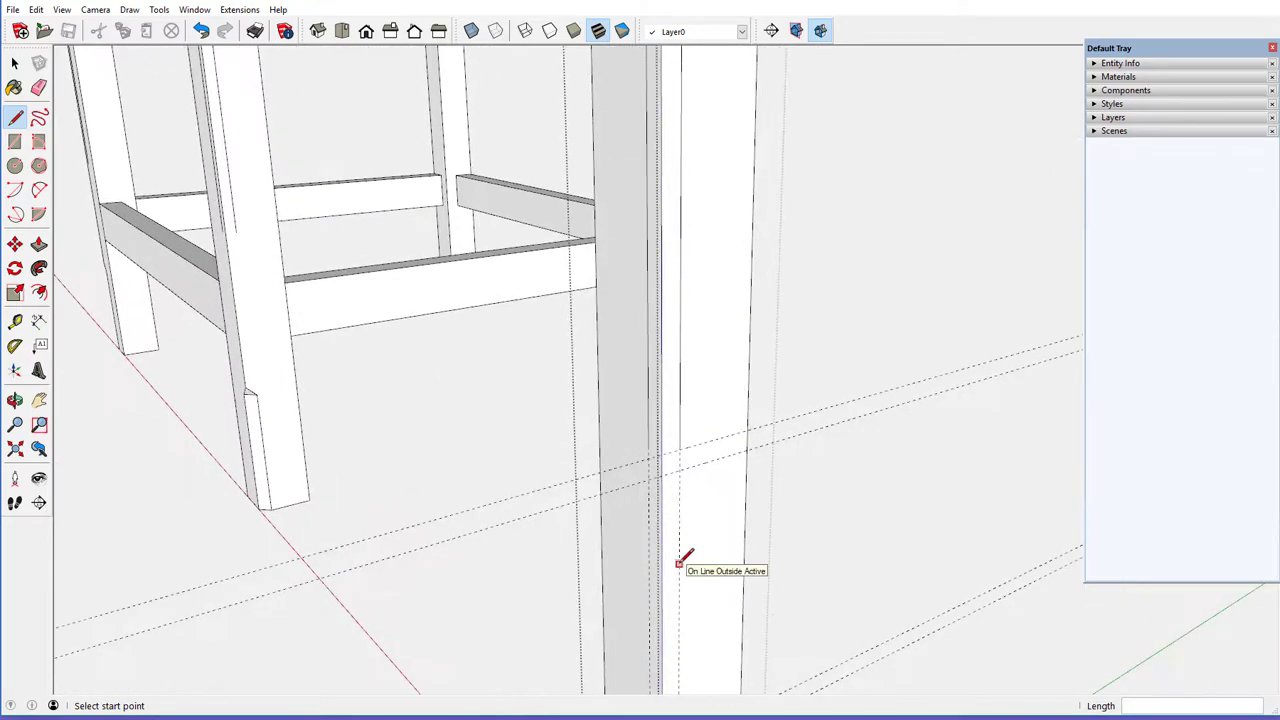
Close the small triangle at the chamfer's bottom end
click(680, 388)
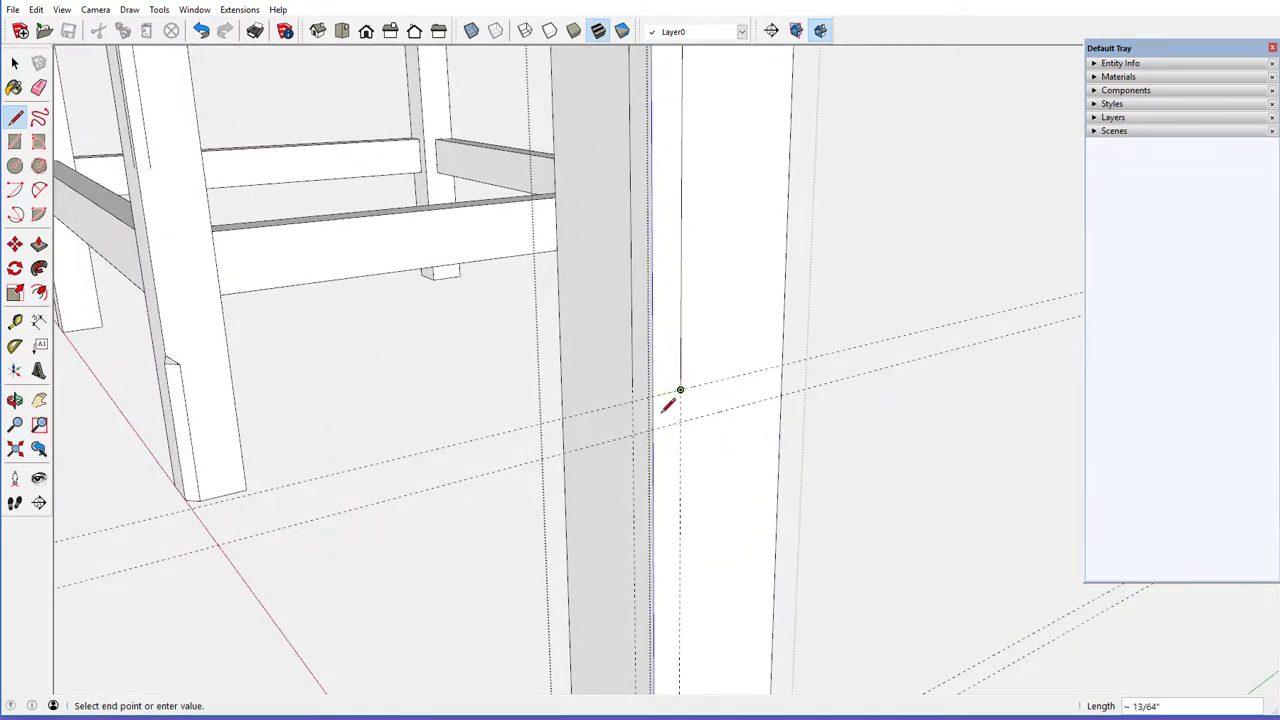
click(652, 428)
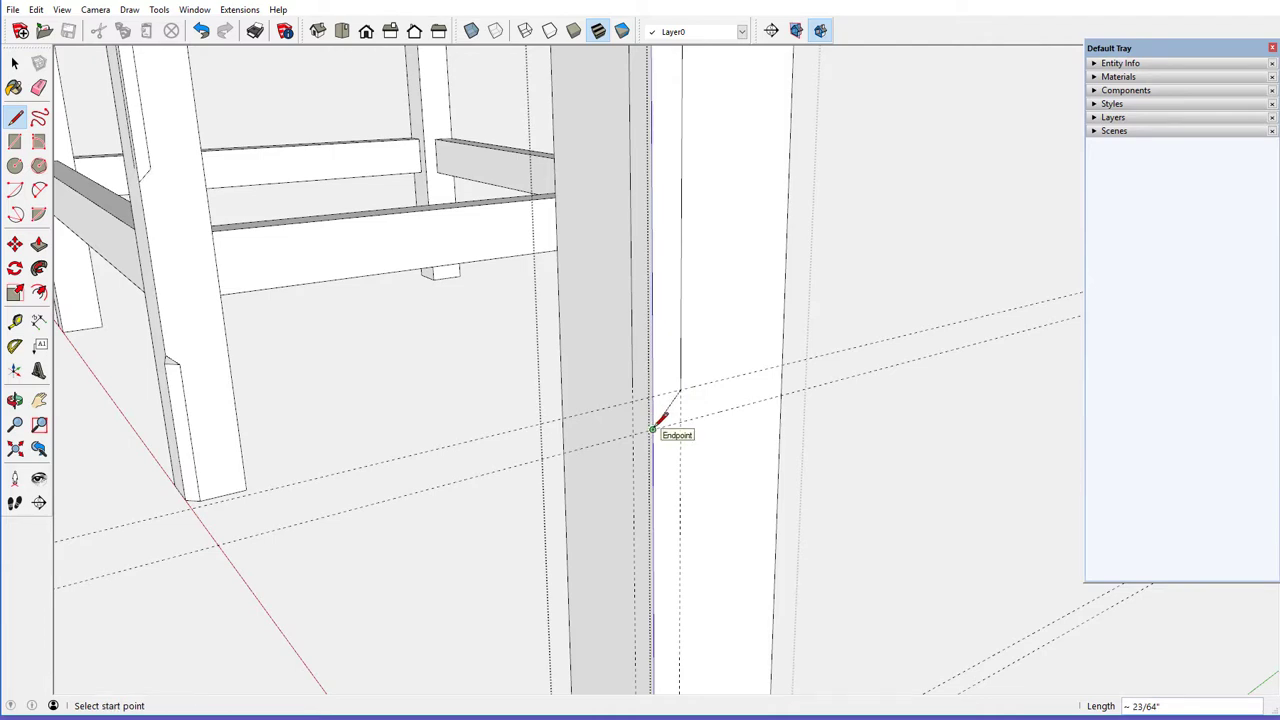
click(652, 429)
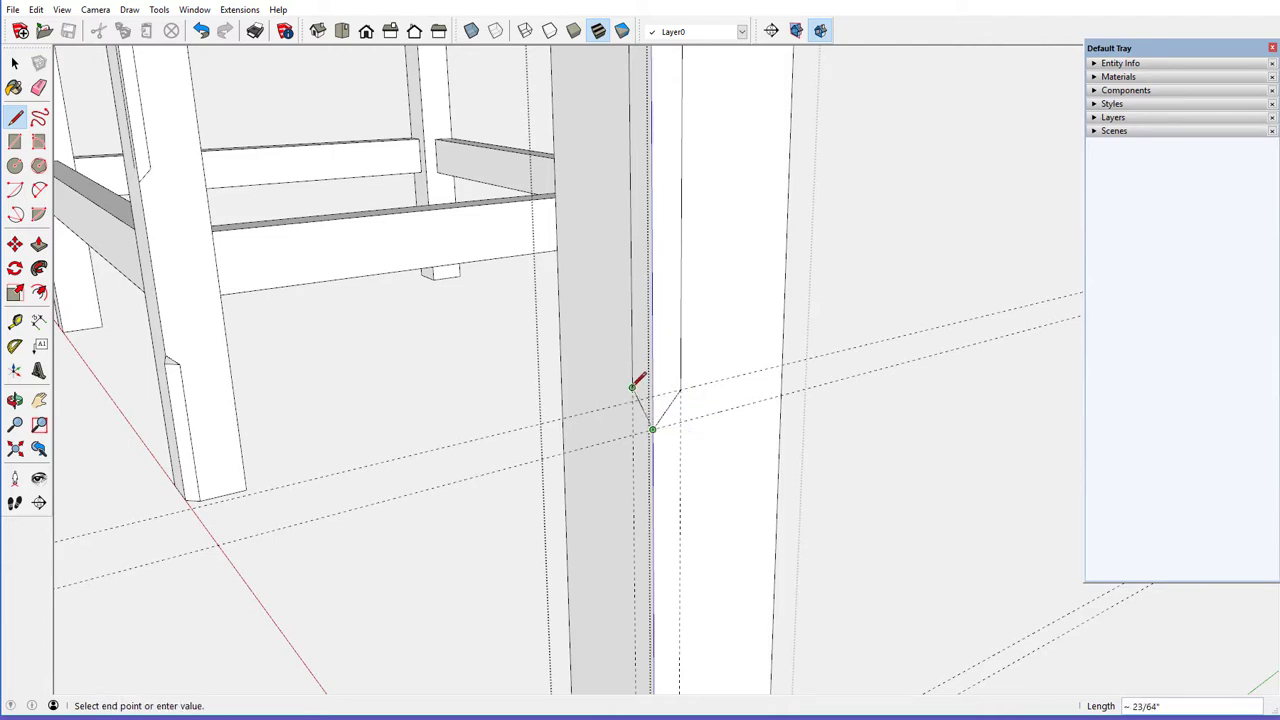
click(632, 387)
click(632, 387)
click(680, 388)
scroll(672, 425, down, 2)
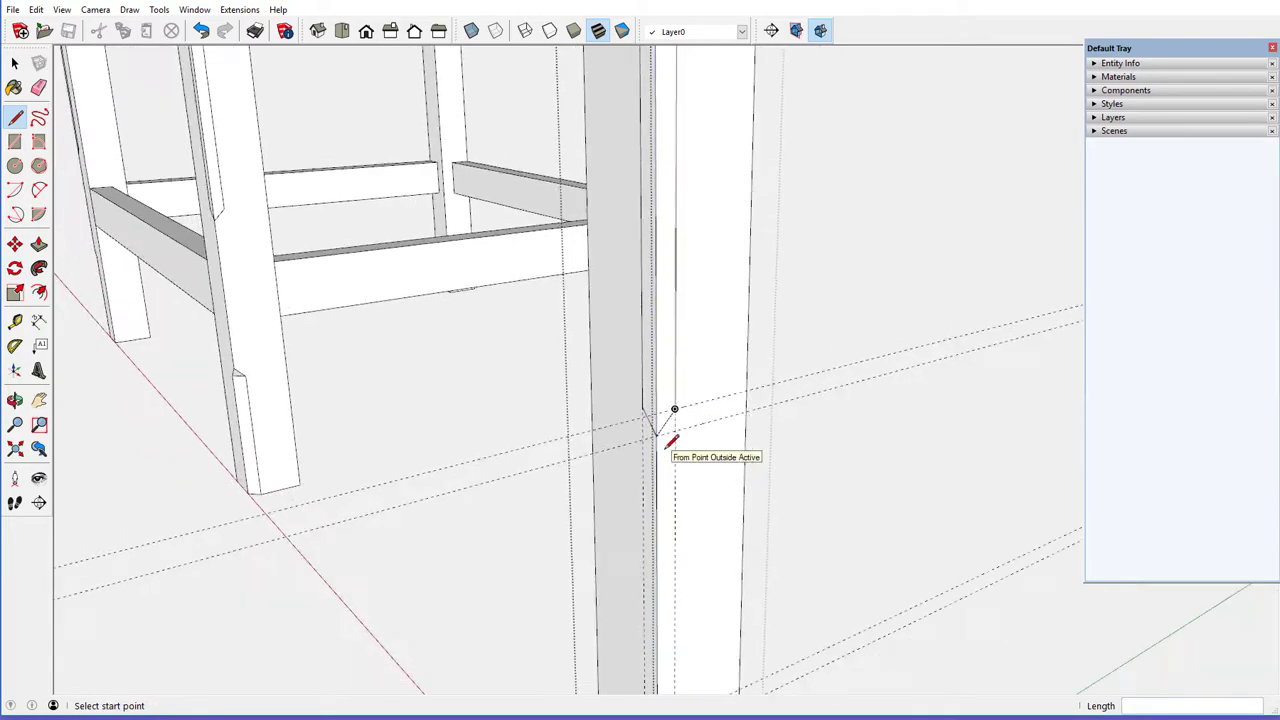
Inspect the new chamfer outline in X-ray, then restore solid faces
click(471, 31)
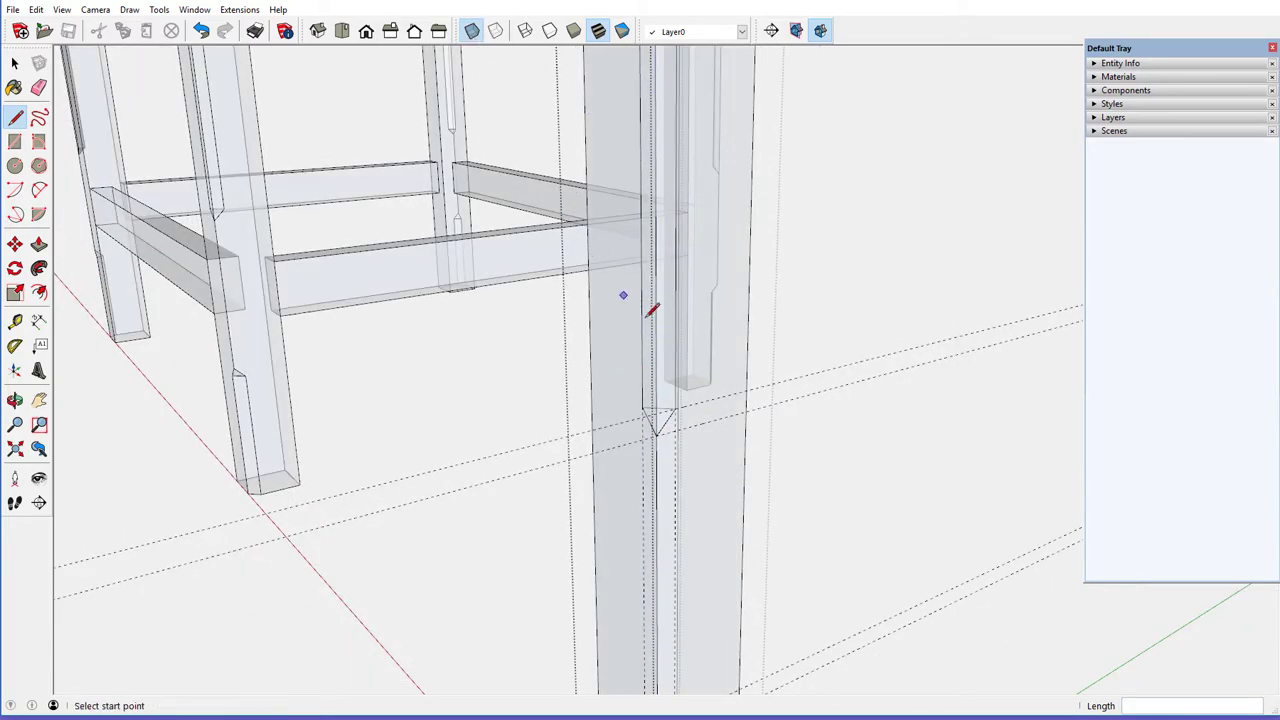
middle_drag(623, 291, 310, 490)
scroll(645, 550, down, 3)
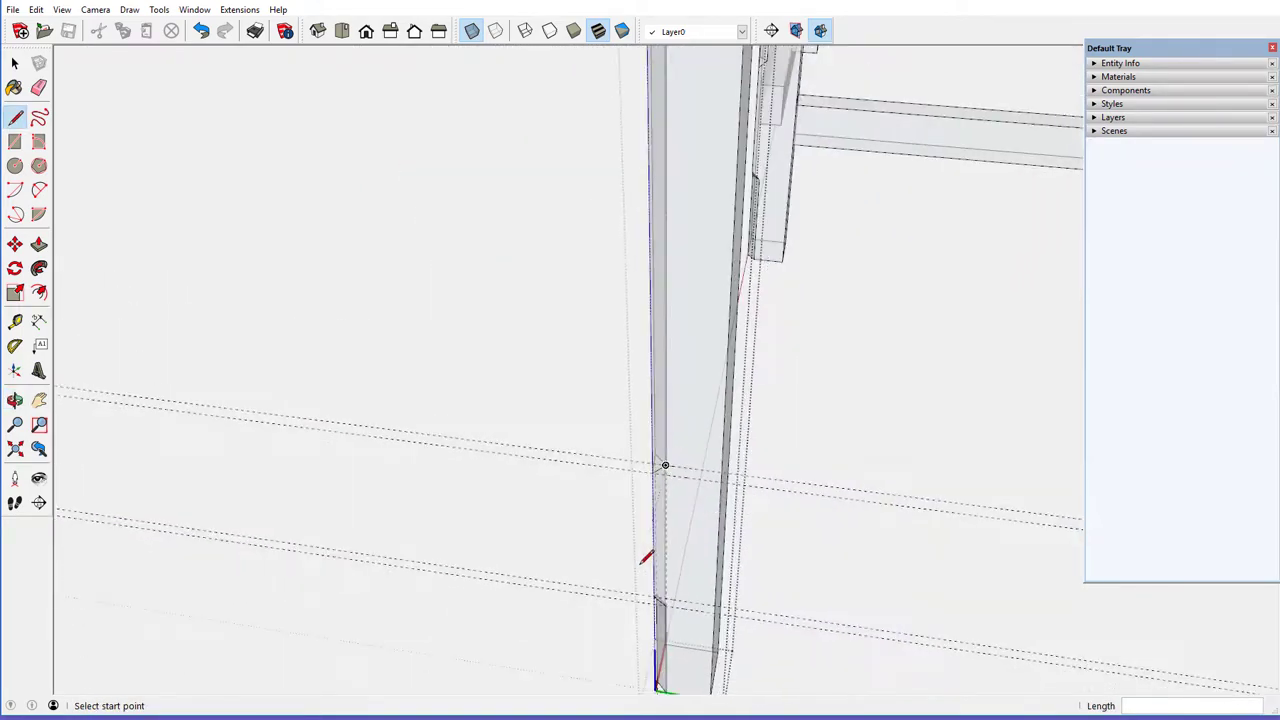
middle_drag(632, 236, 700, 175)
scroll(662, 305, up, 2)
scroll(670, 298, up, 1)
scroll(649, 171, down, 5)
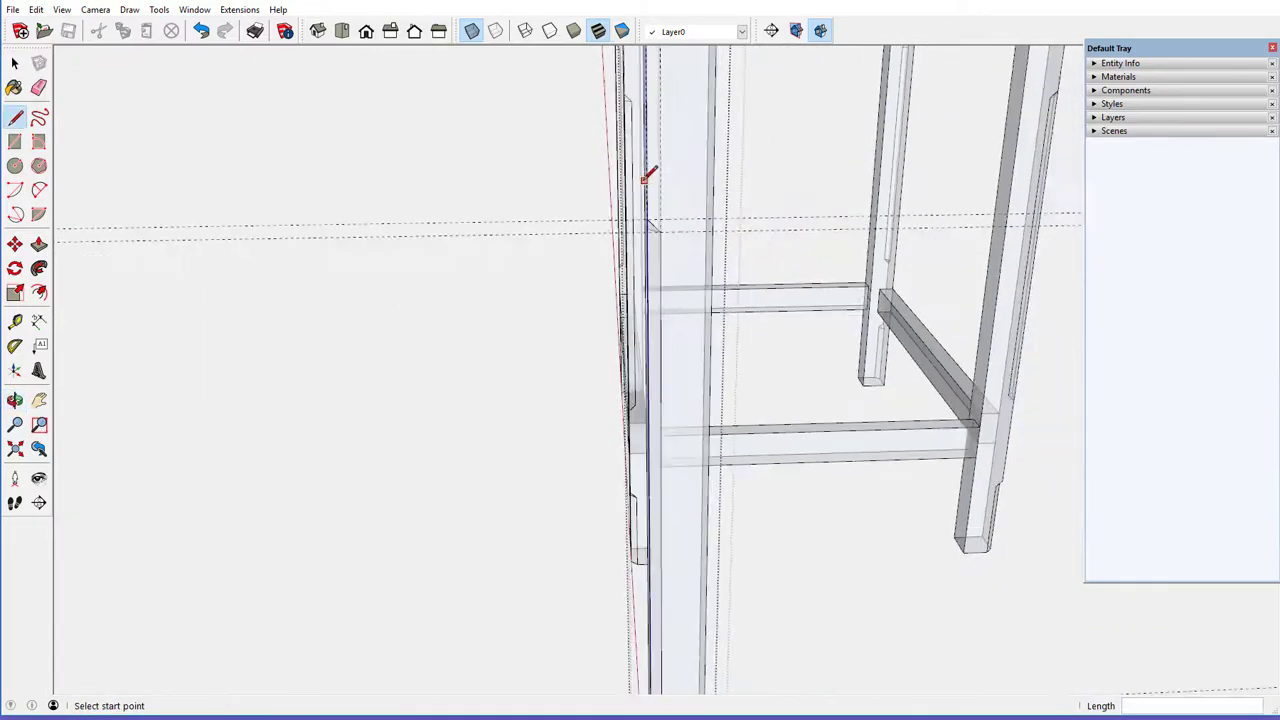
middle_drag(633, 288, 650, 262)
click(471, 31)
scroll(707, 270, up, 6)
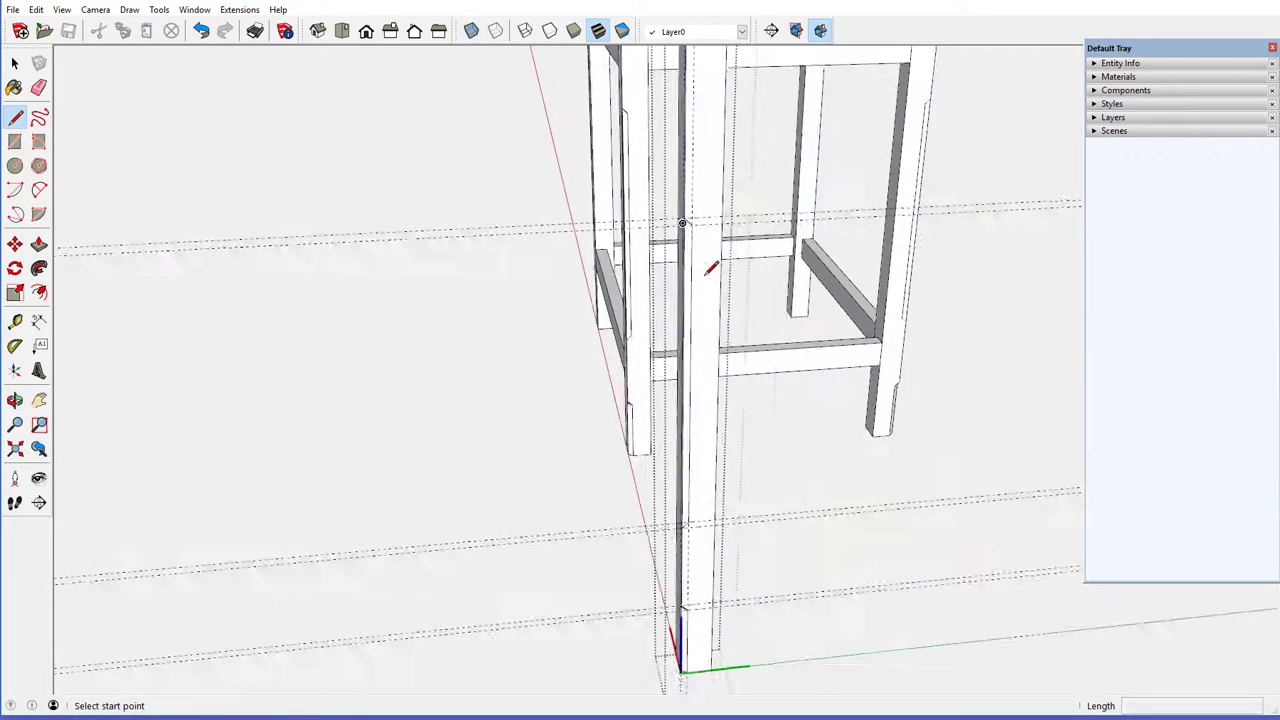
mouse_move(707, 270)
middle_down()
mouse_move(666, 297)
mouse_move(560, 310)
middle_up()
click(38, 87)
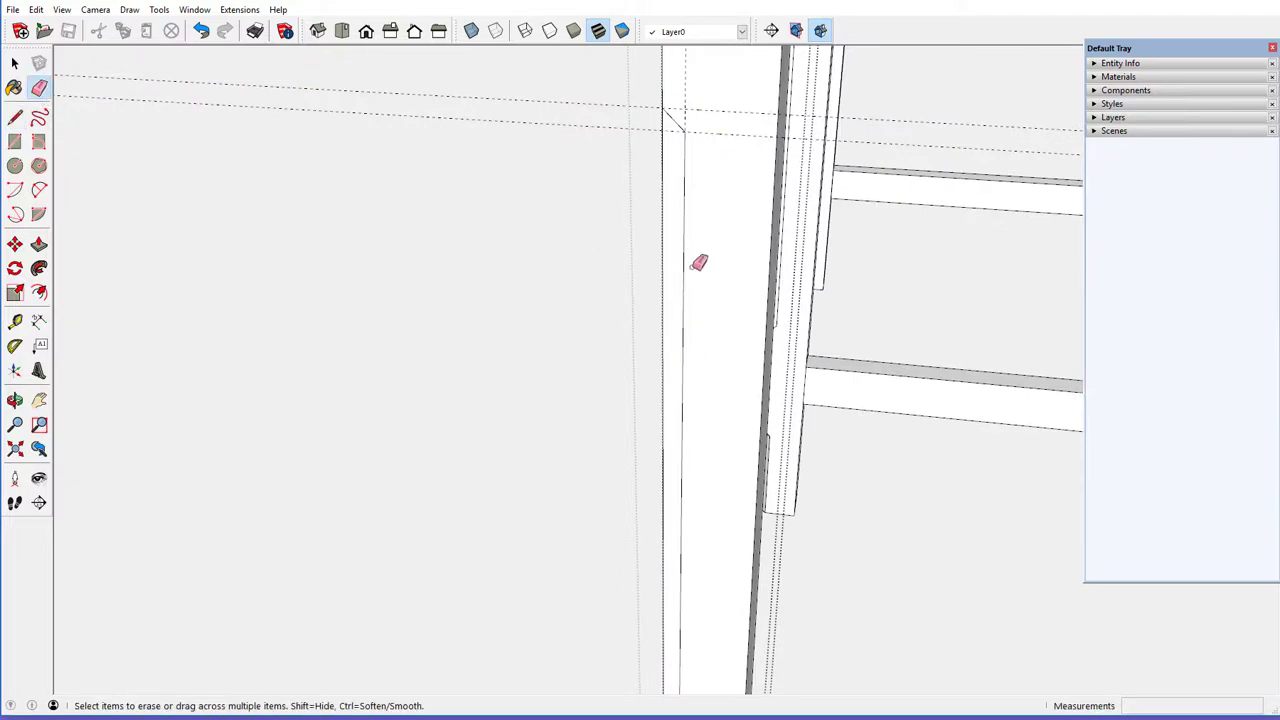
Reverse the small triangle and long chamfer faces so they face outward
mouse_move(675, 273)
middle_down()
mouse_move(646, 289)
mouse_move(673, 268)
mouse_move(677, 286)
mouse_move(757, 303)
mouse_move(1014, 320)
mouse_move(903, 243)
middle_up()
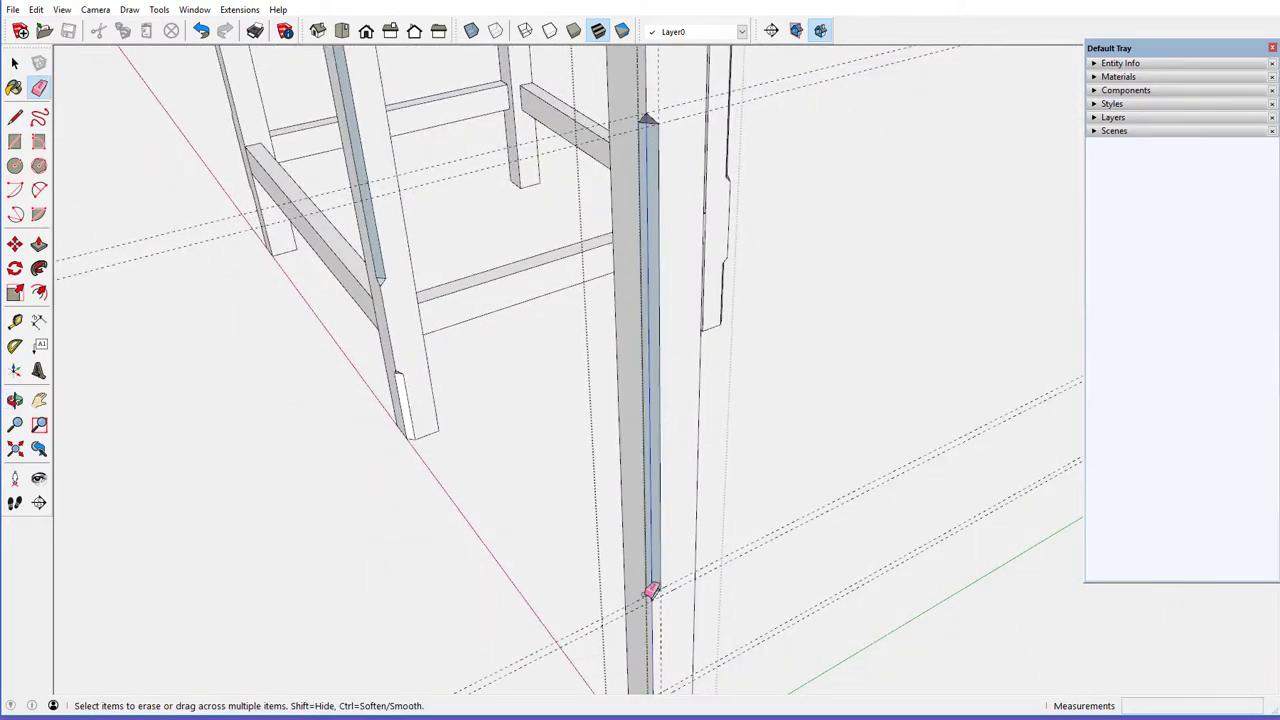
scroll(665, 604, up, 2)
scroll(665, 604, up, 4)
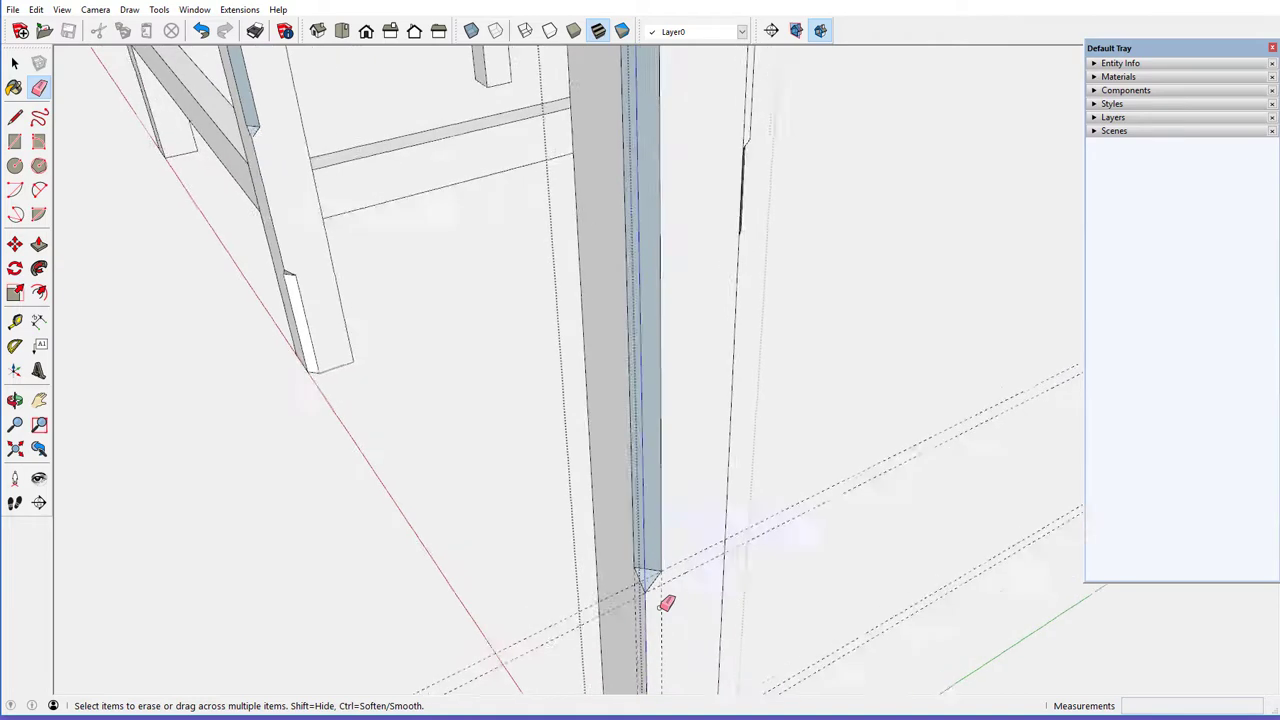
right_click(636, 540)
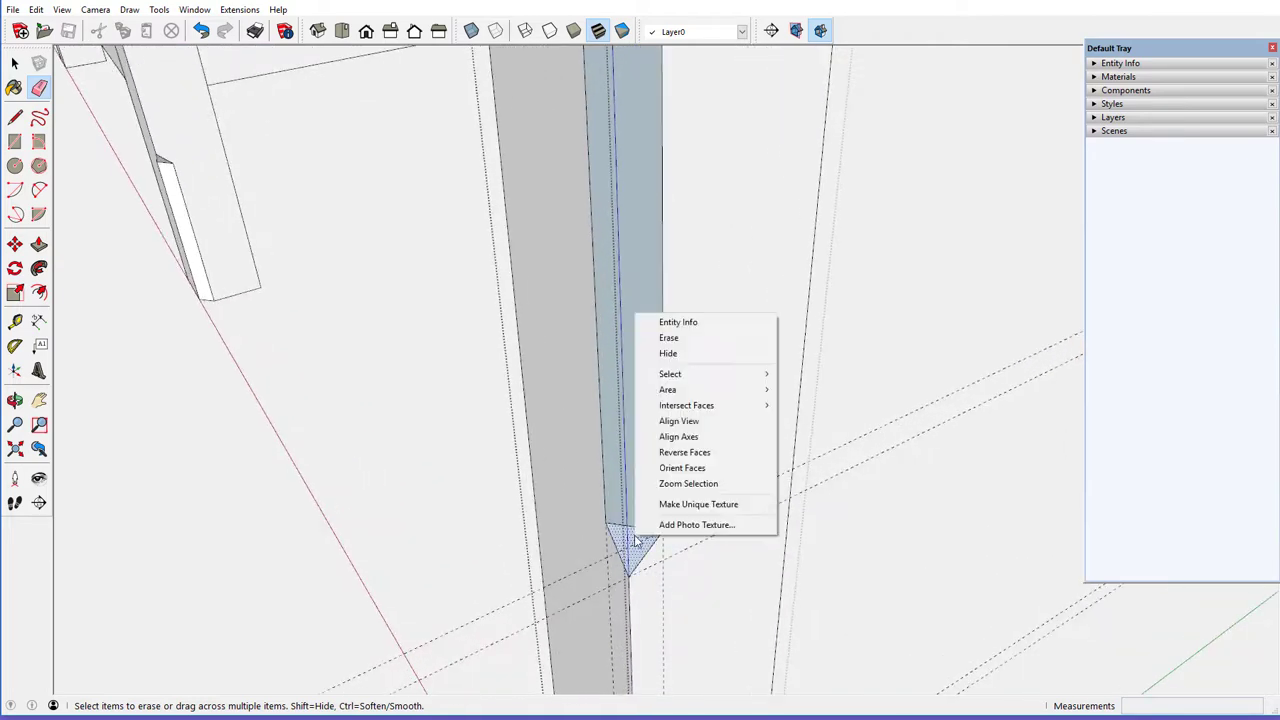
click(660, 452)
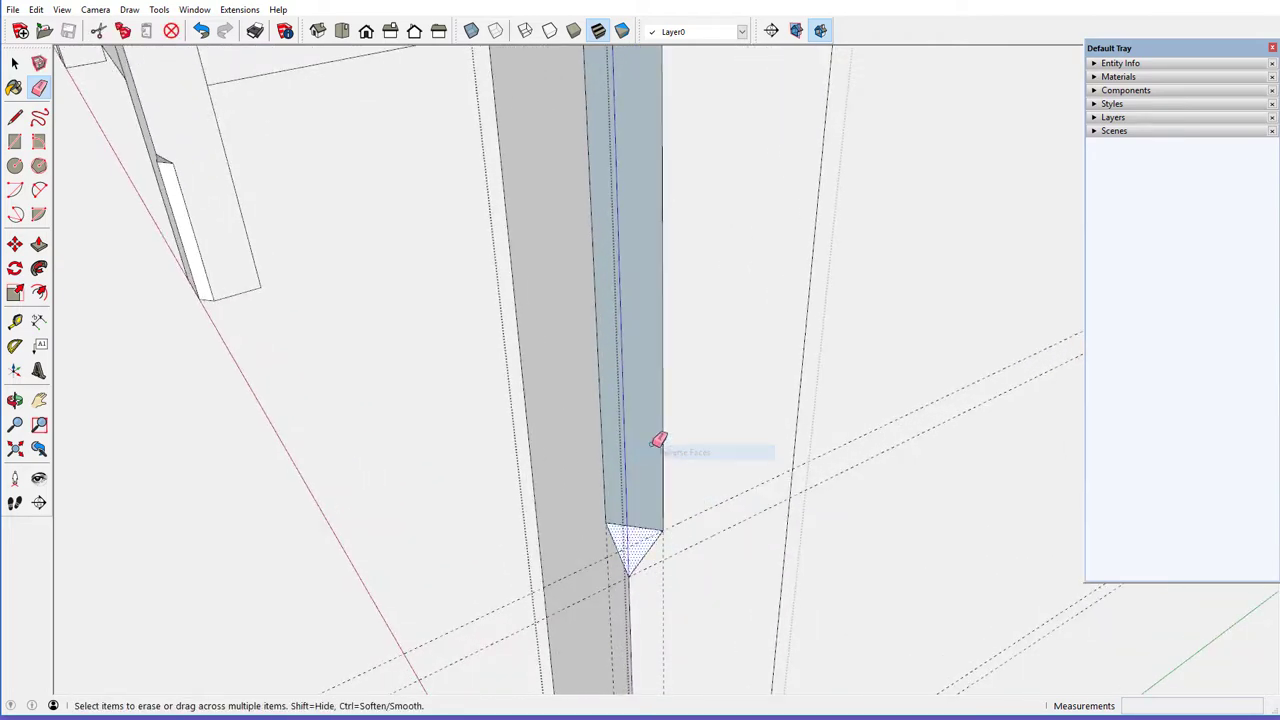
right_click(645, 422)
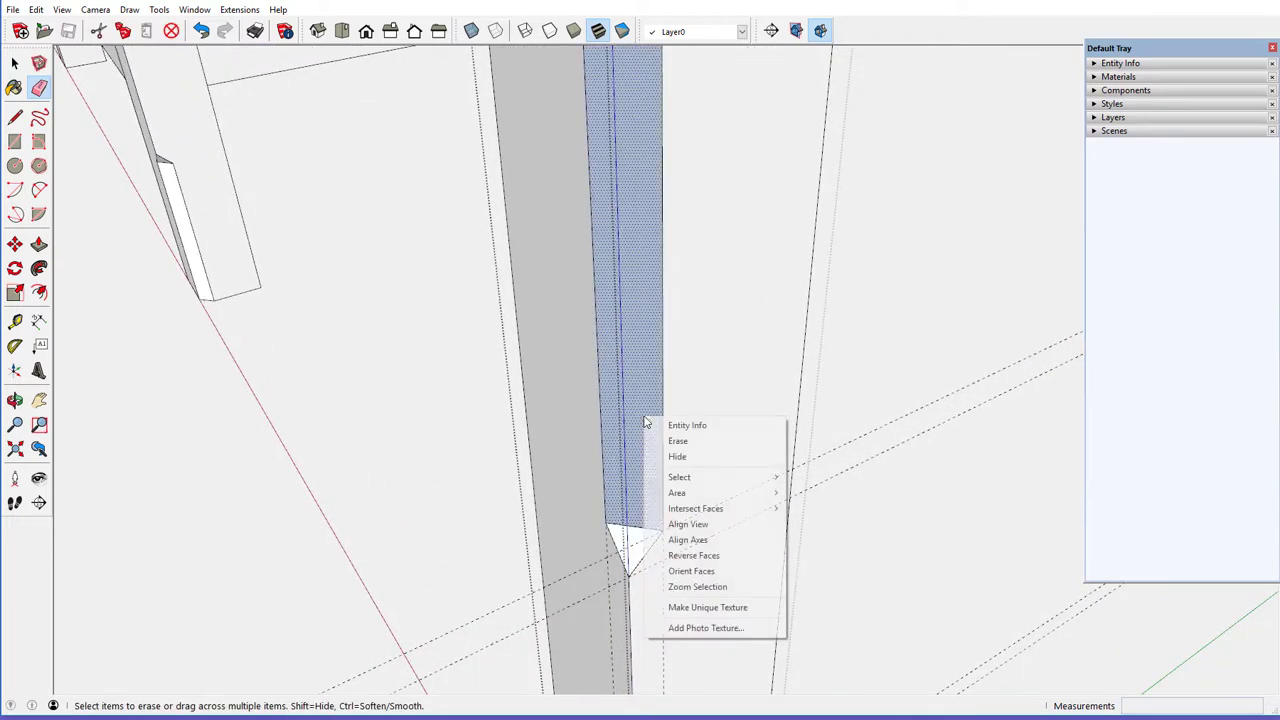
click(690, 556)
Check the chamfer's top triangle and bring up the edited leg's context menu
scroll(665, 640, down, 5)
scroll(646, 517, down, 2)
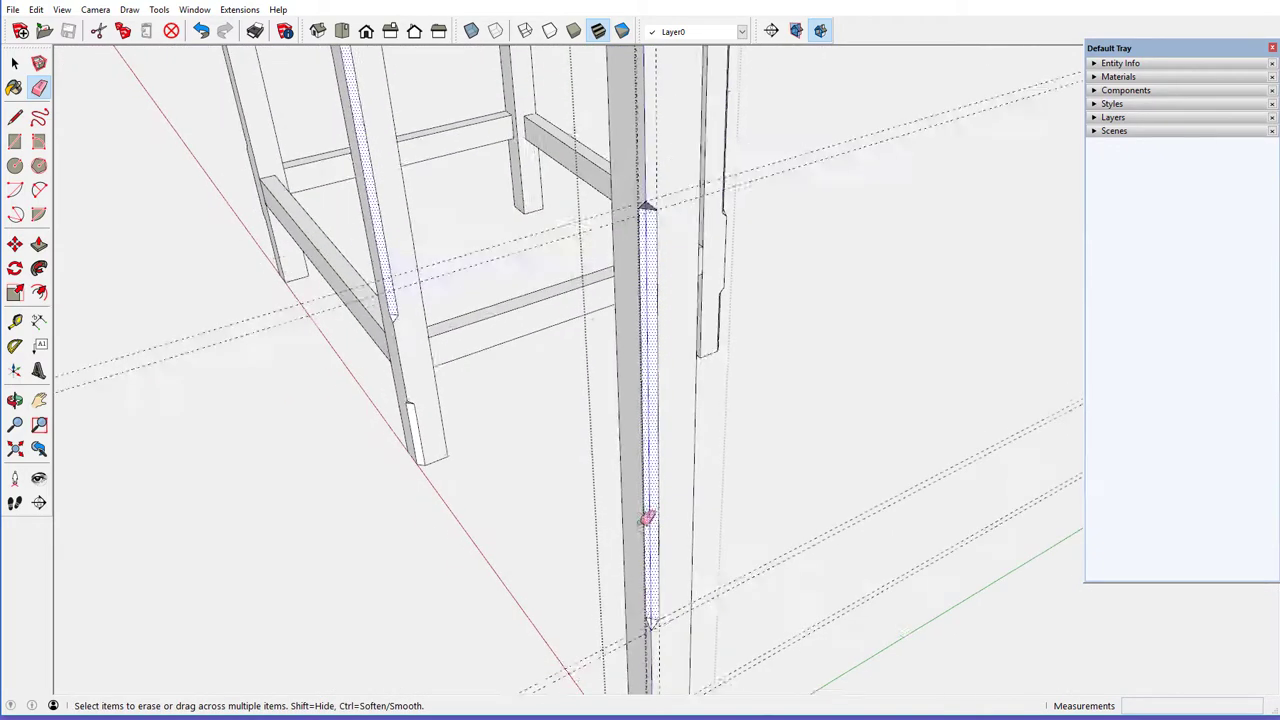
scroll(649, 210, up, 3)
middle_drag(654, 214, 638, 150)
key(e)
right_click(662, 300)
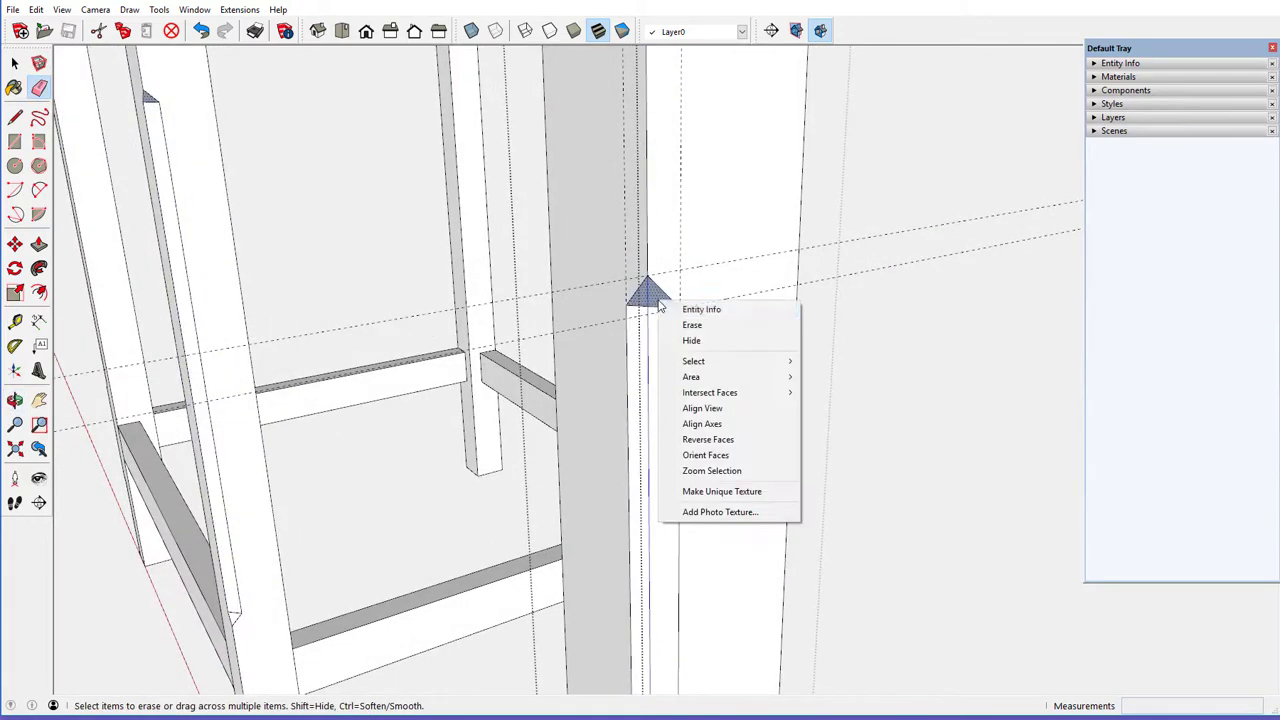
click(705, 439)
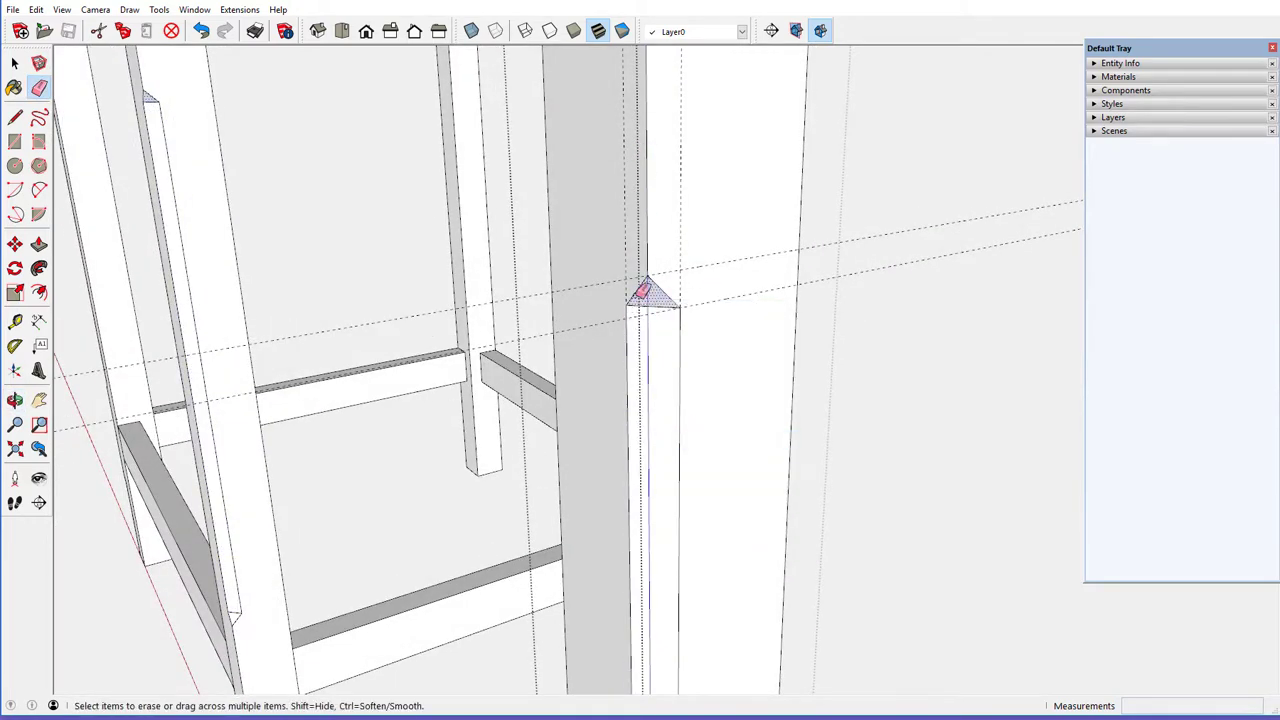
scroll(646, 286, down, 3)
mouse_move(646, 283)
middle_down()
mouse_move(633, 283)
mouse_move(646, 277)
middle_up()
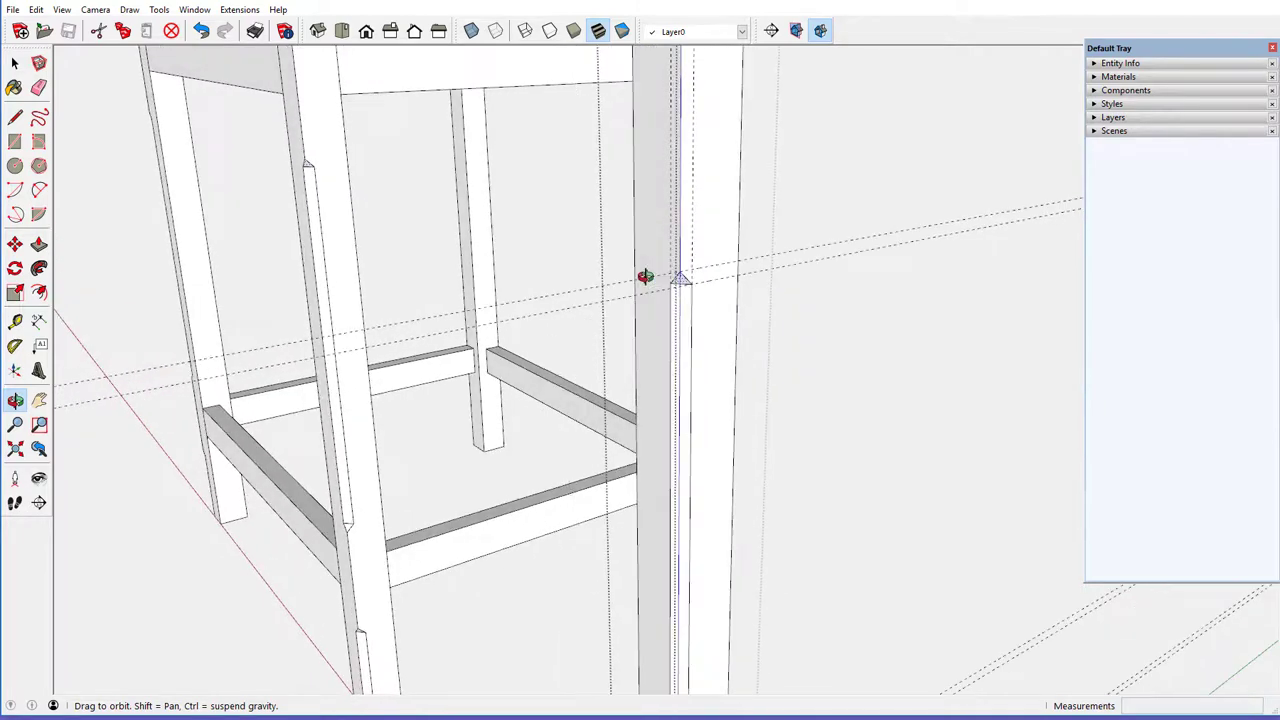
scroll(650, 270, down, 2)
scroll(655, 262, down, 1)
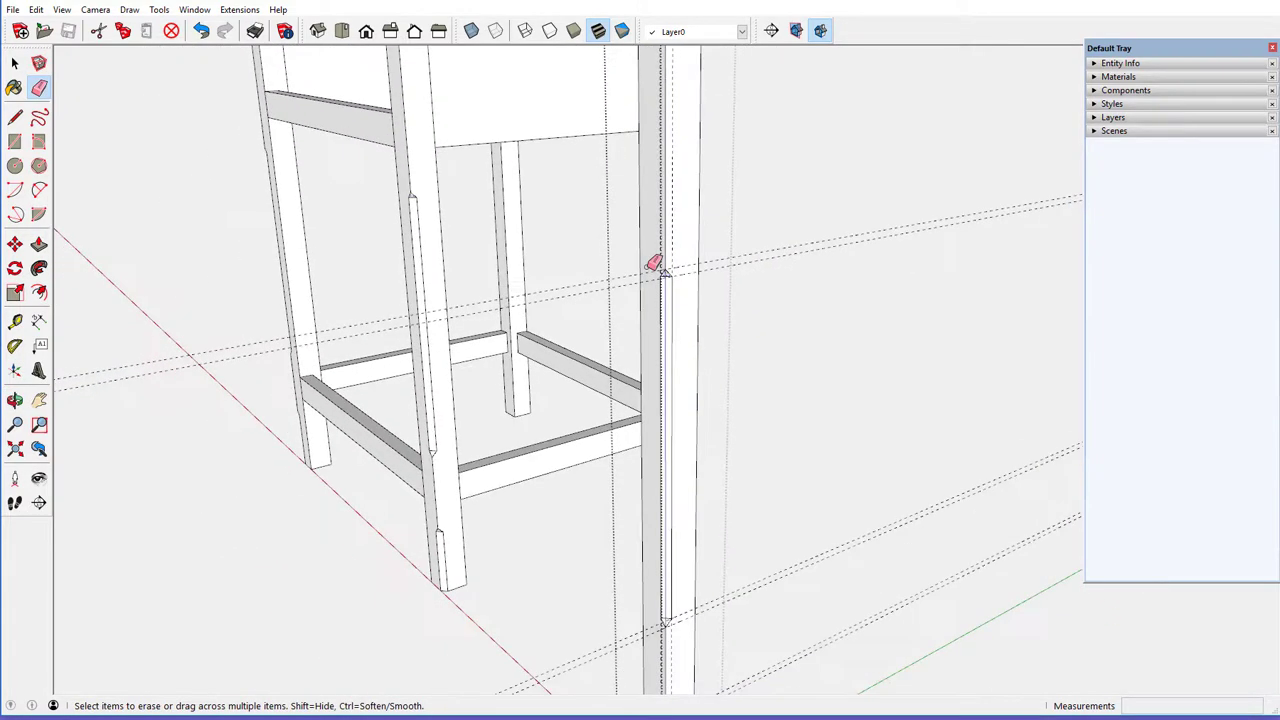
right_click(764, 221)
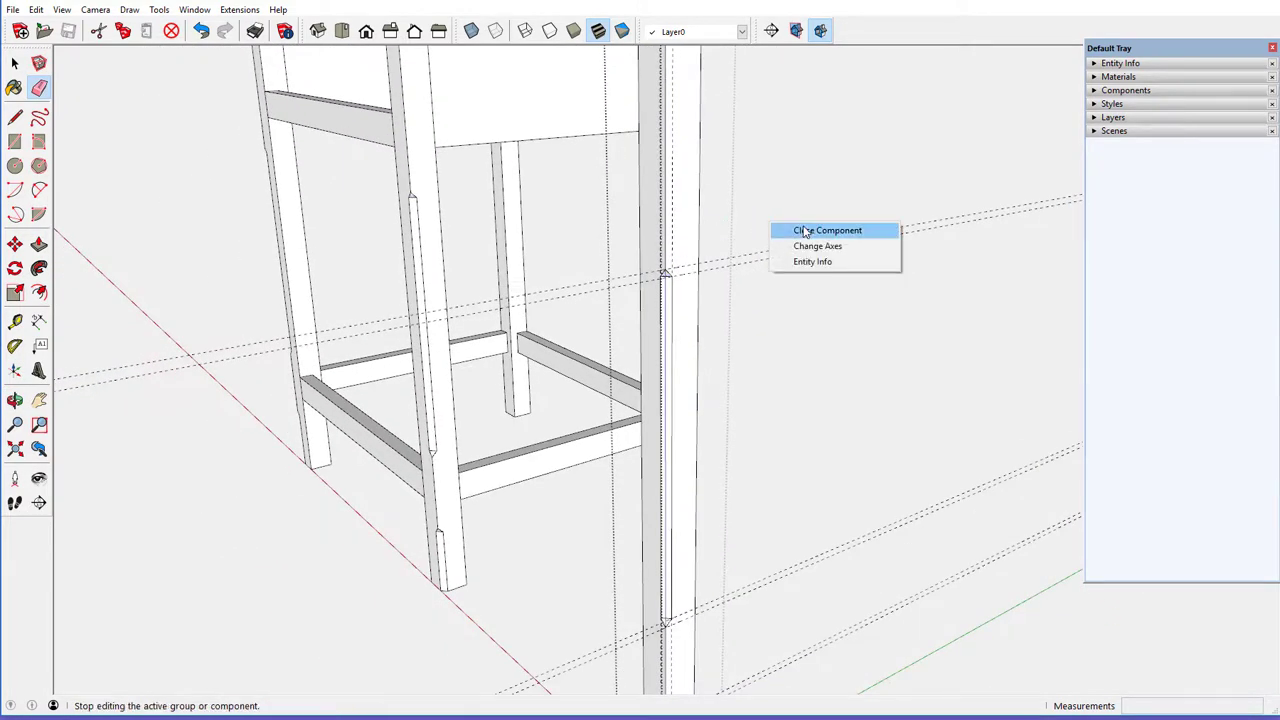
Close the leg component and erase the three dashed guide lines
click(800, 230)
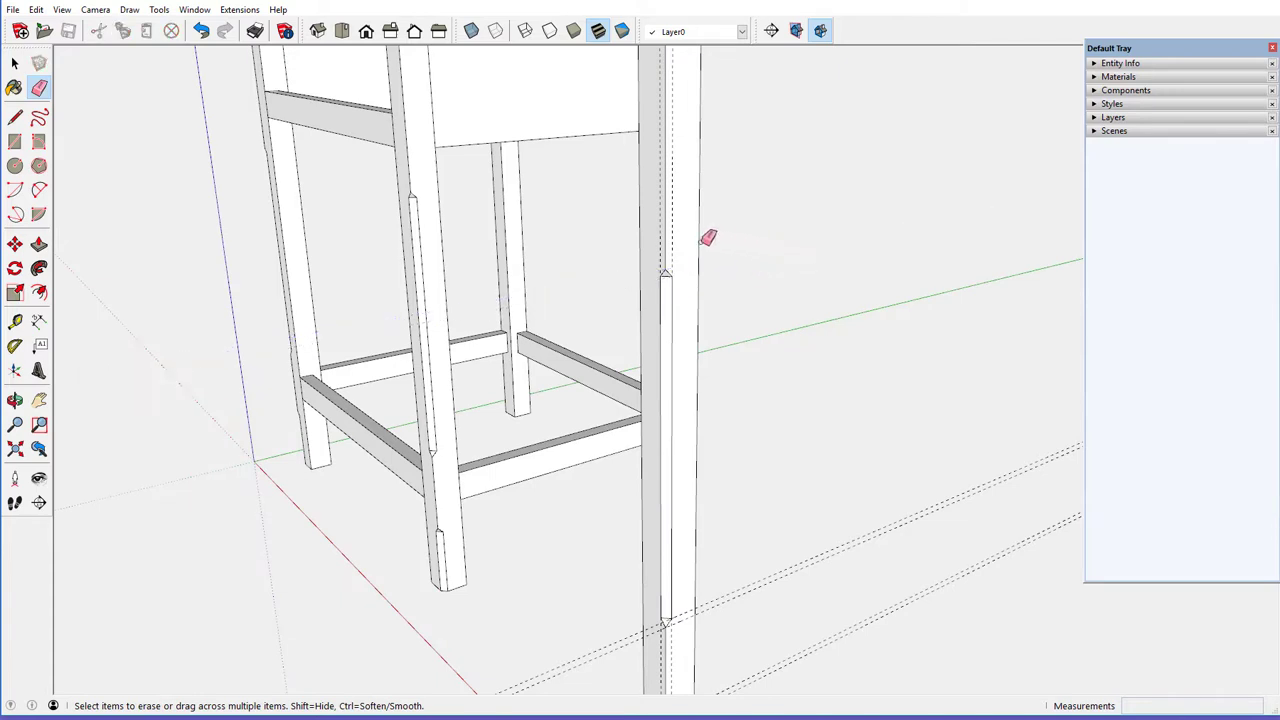
scroll(695, 225, down, 2)
drag(763, 407, 765, 556)
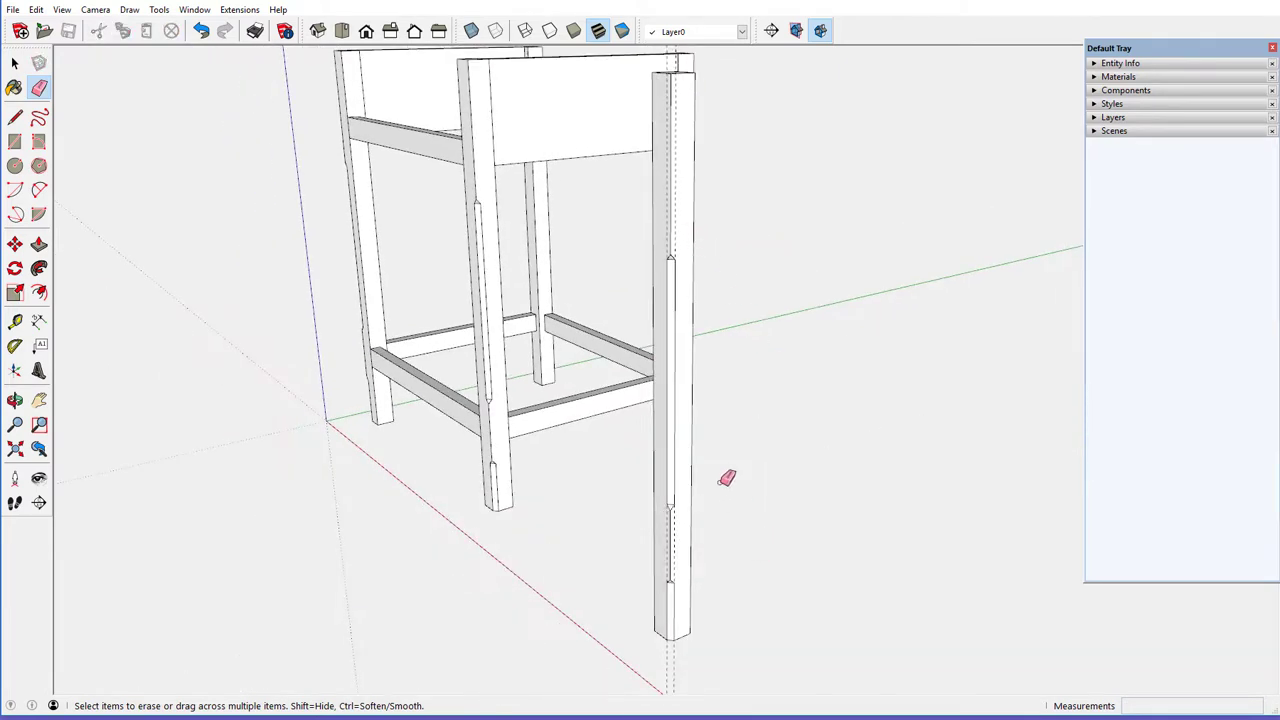
click(674, 641)
Orbit and zoom out to see the whole stool with the spare leg beside it
middle_drag(678, 233, 737, 297)
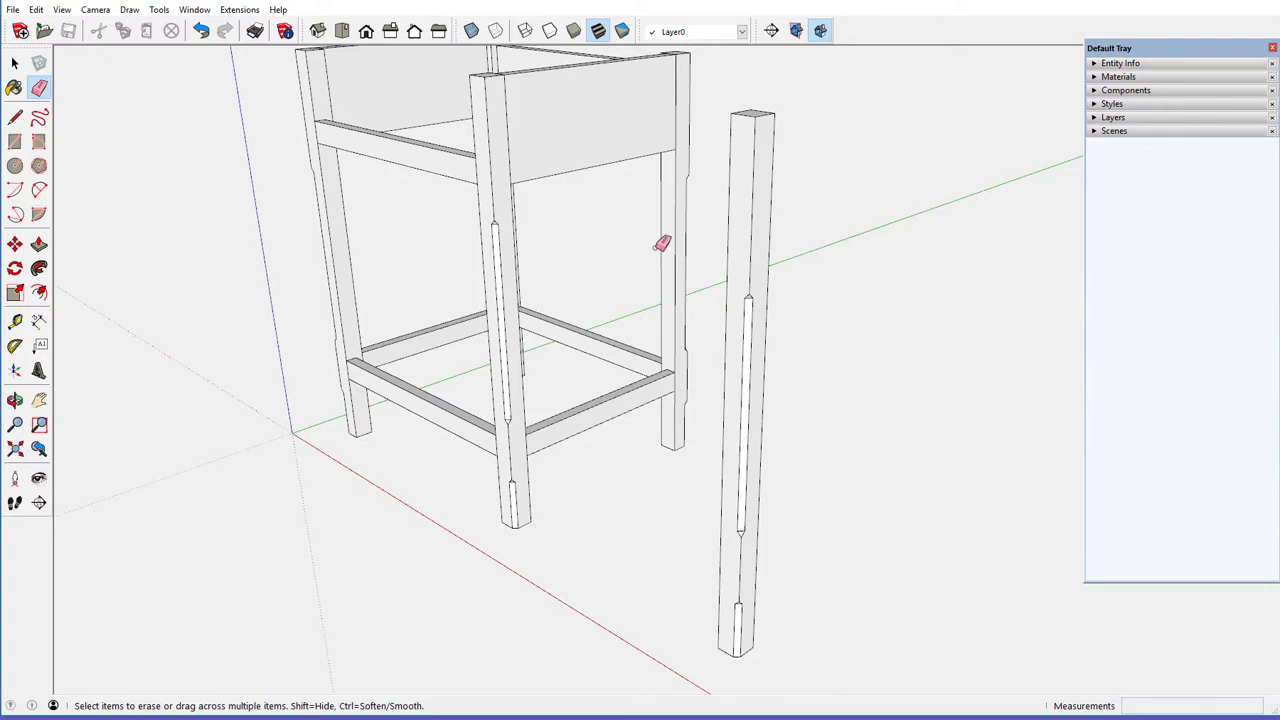
mouse_move(671, 224)
middle_down()
mouse_move(643, 257)
mouse_move(670, 272)
mouse_move(646, 289)
mouse_move(658, 300)
middle_up()
scroll(500, 277, down, 3)
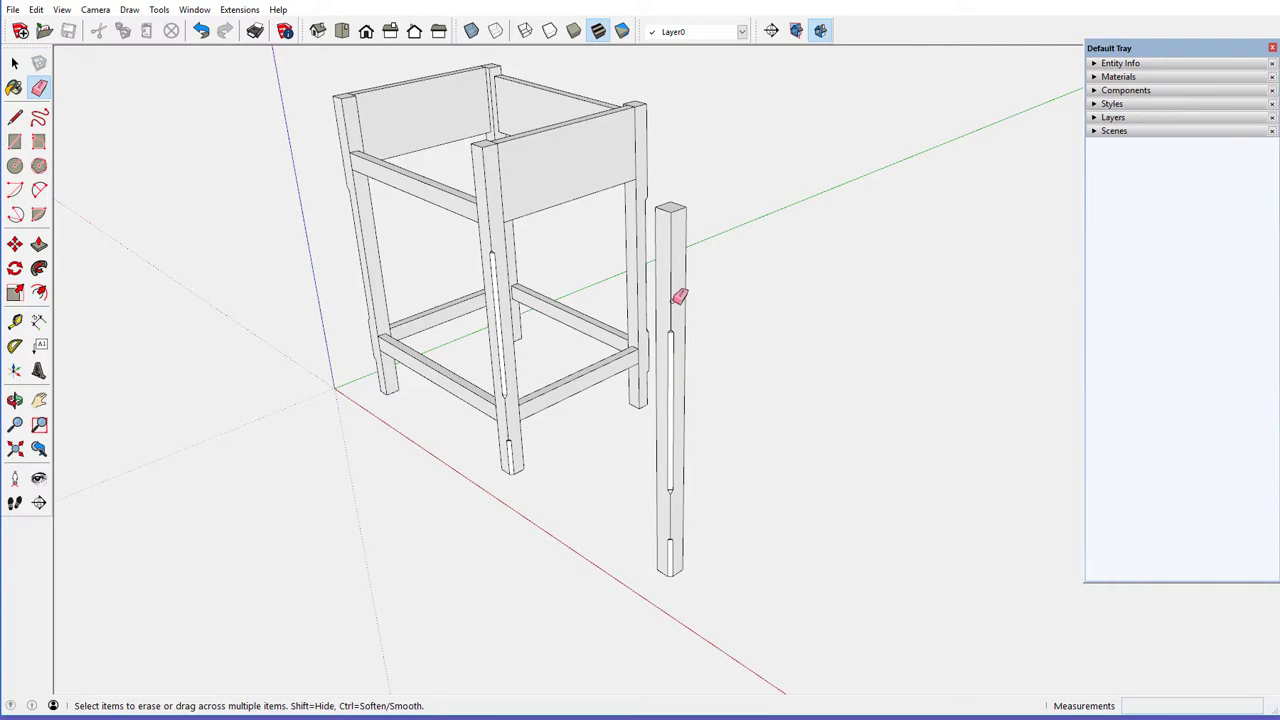
mouse_move(679, 296)
middle_down()
mouse_move(674, 306)
mouse_move(729, 349)
mouse_move(757, 363)
mouse_move(766, 347)
middle_up()
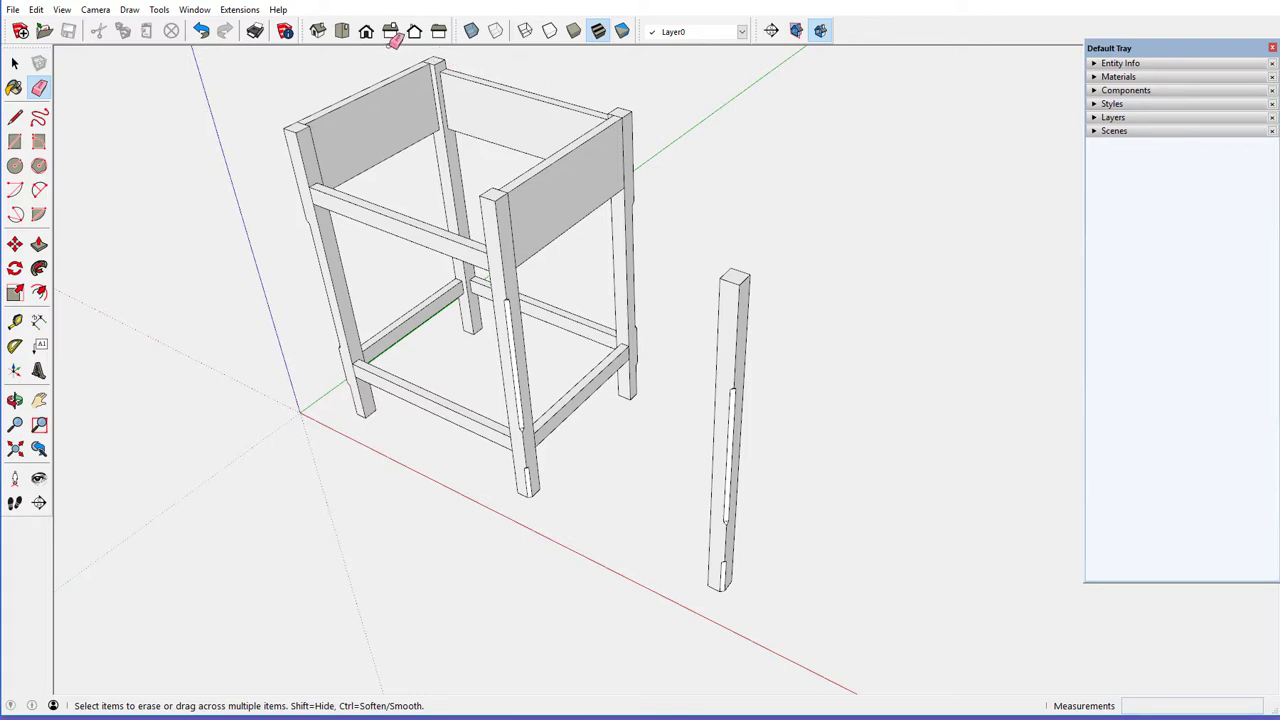
Switch to Top view and zoom onto the spare leg's square end
click(342, 31)
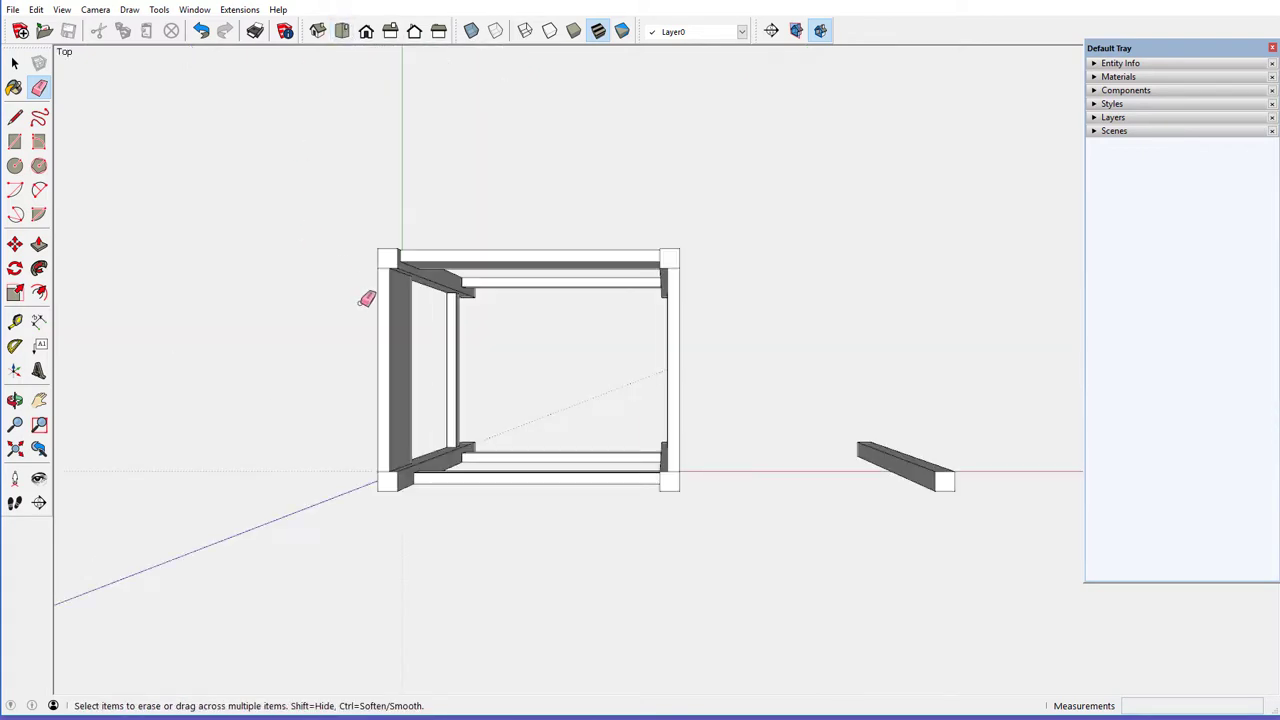
scroll(348, 336, down, 2)
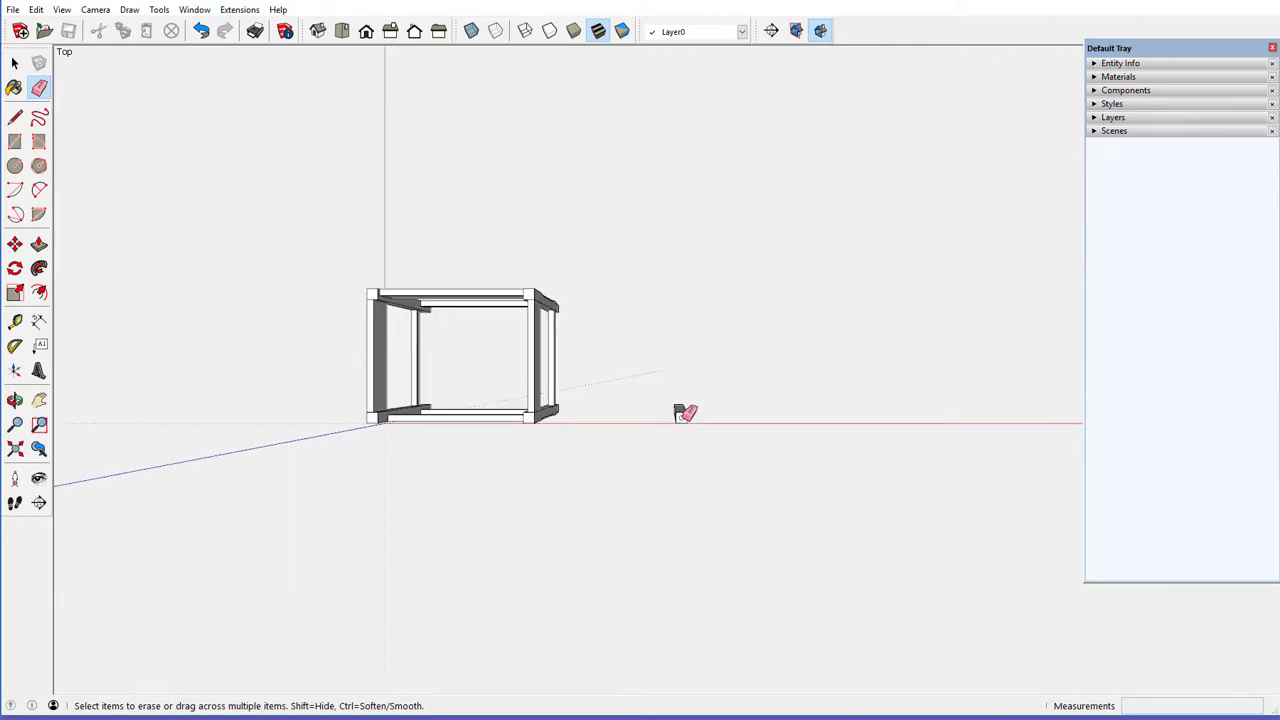
scroll(690, 412, up, 3)
scroll(690, 412, up, 4)
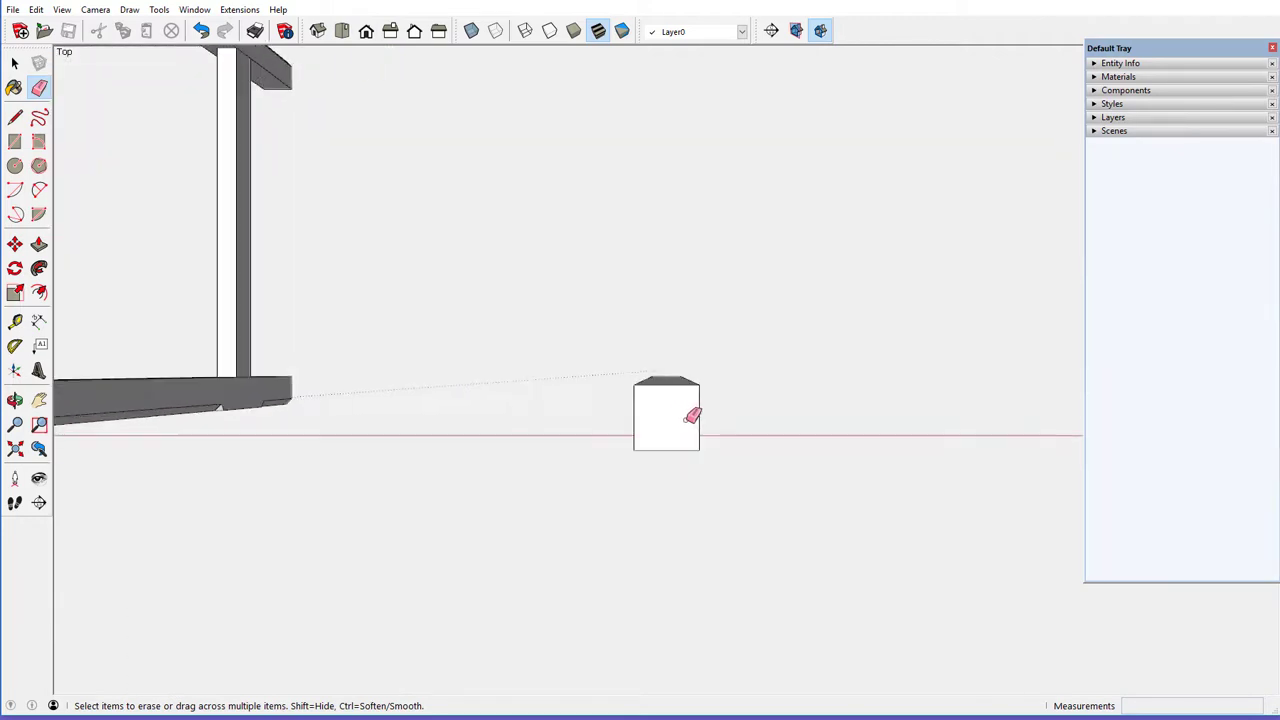
Set the camera to Parallel Projection and zoom in further on the leg end
click(95, 9)
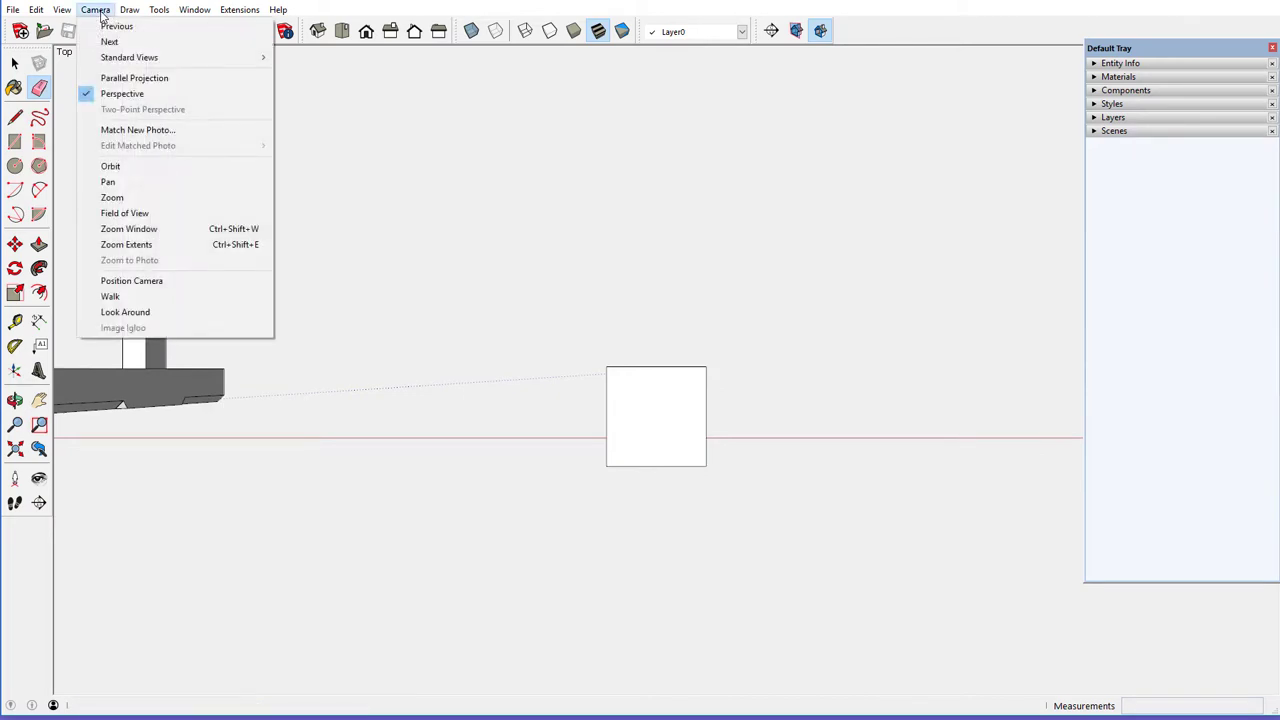
click(118, 80)
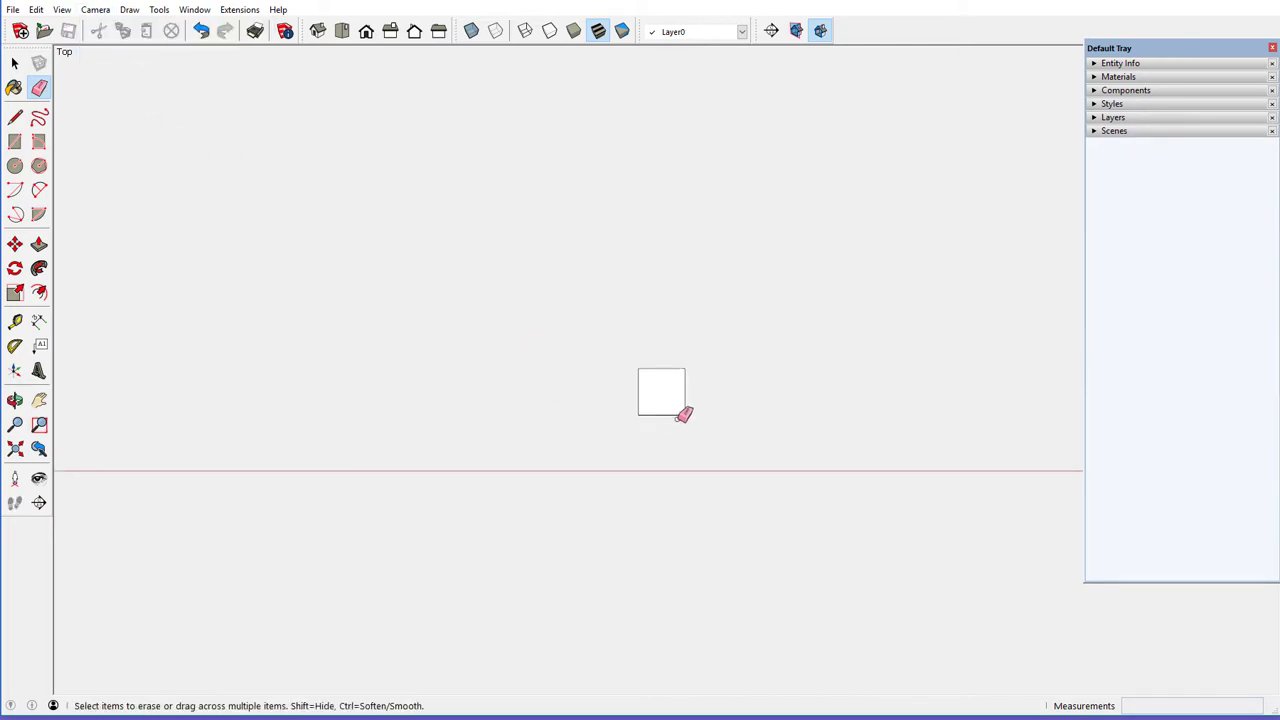
scroll(688, 410, up, 7)
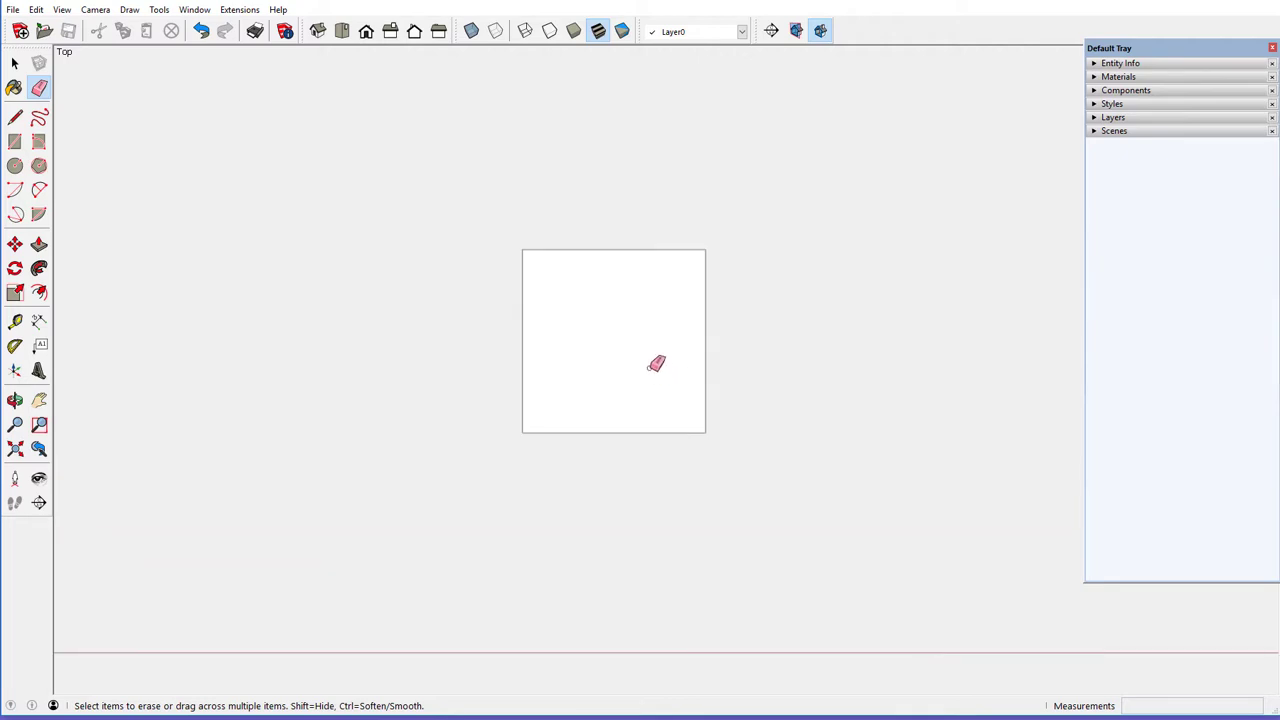
scroll(631, 271, up, 2)
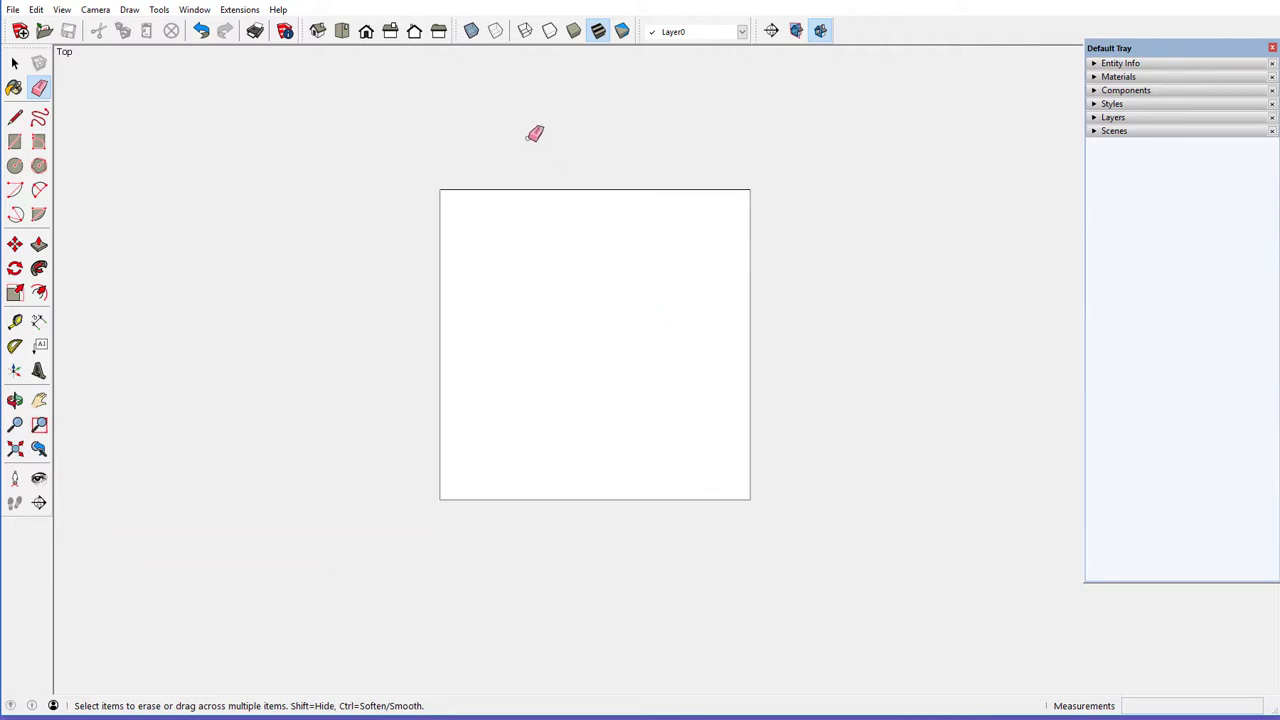
Turn on X-Ray and right-click the spare leg's square end
click(477, 33)
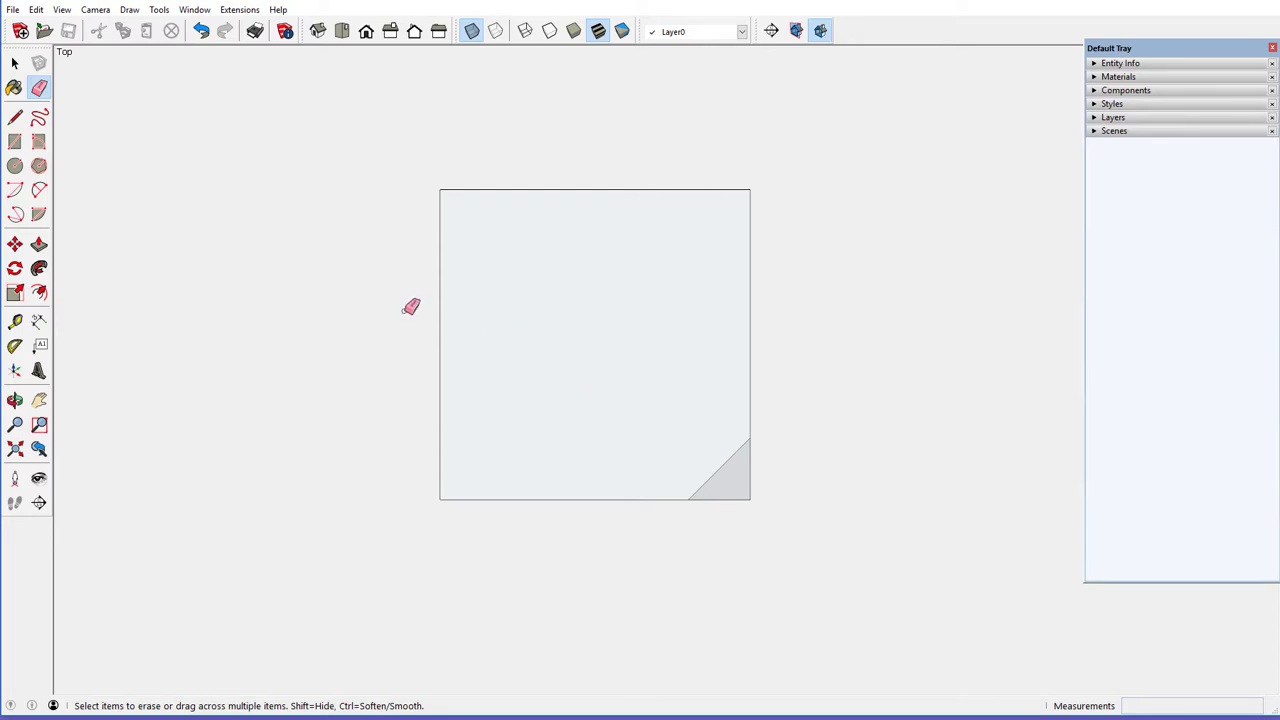
right_click(534, 283)
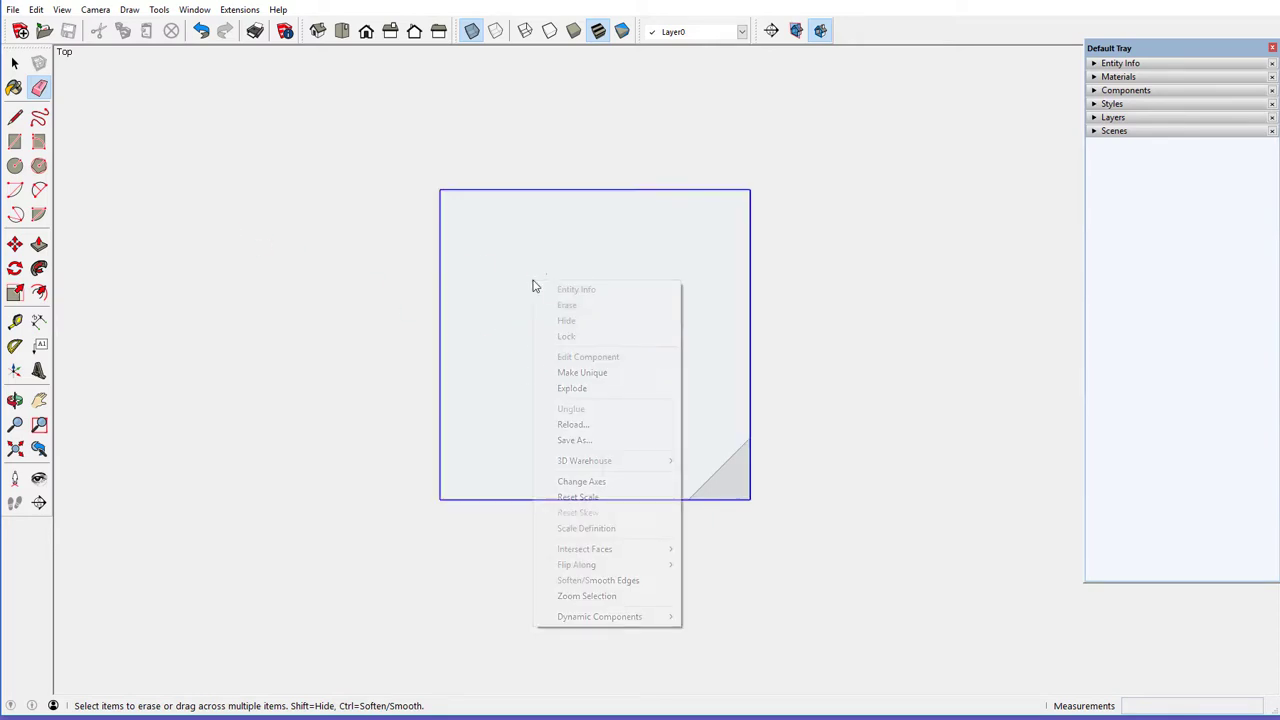
Edit the spare leg component, box-select its lower-right chamfer triangle, and pick Rotate
click(566, 358)
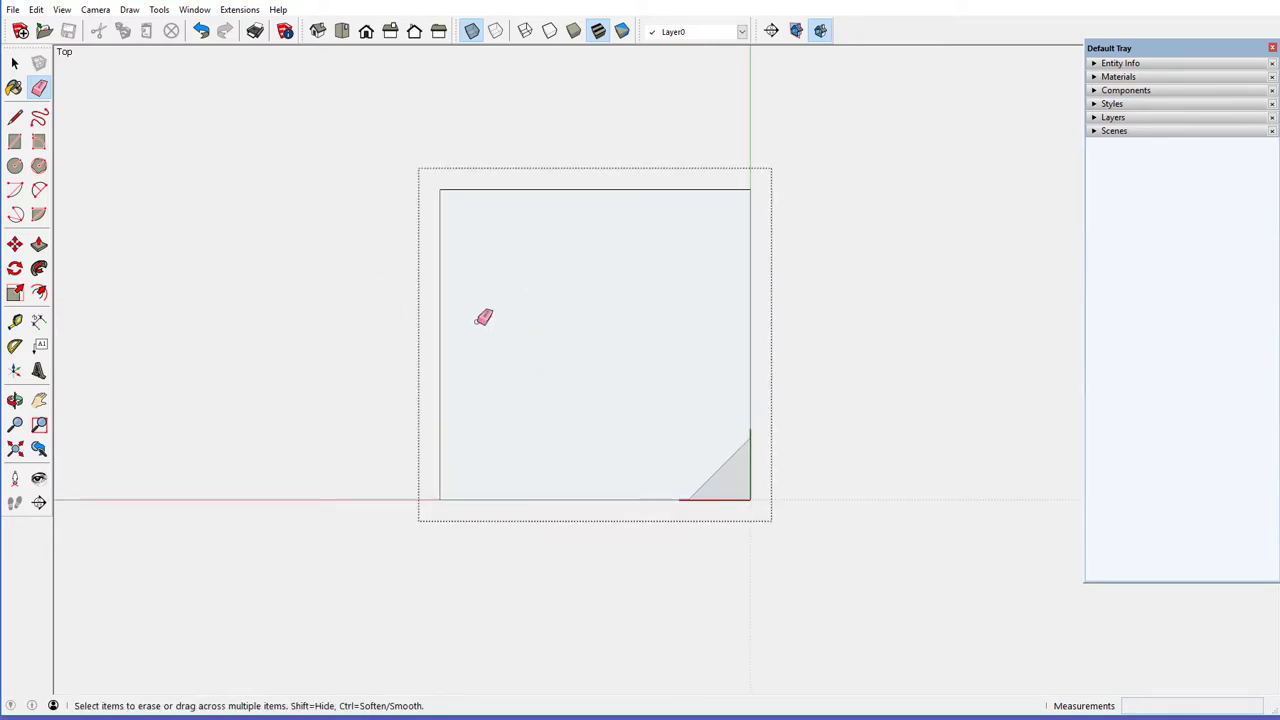
click(15, 63)
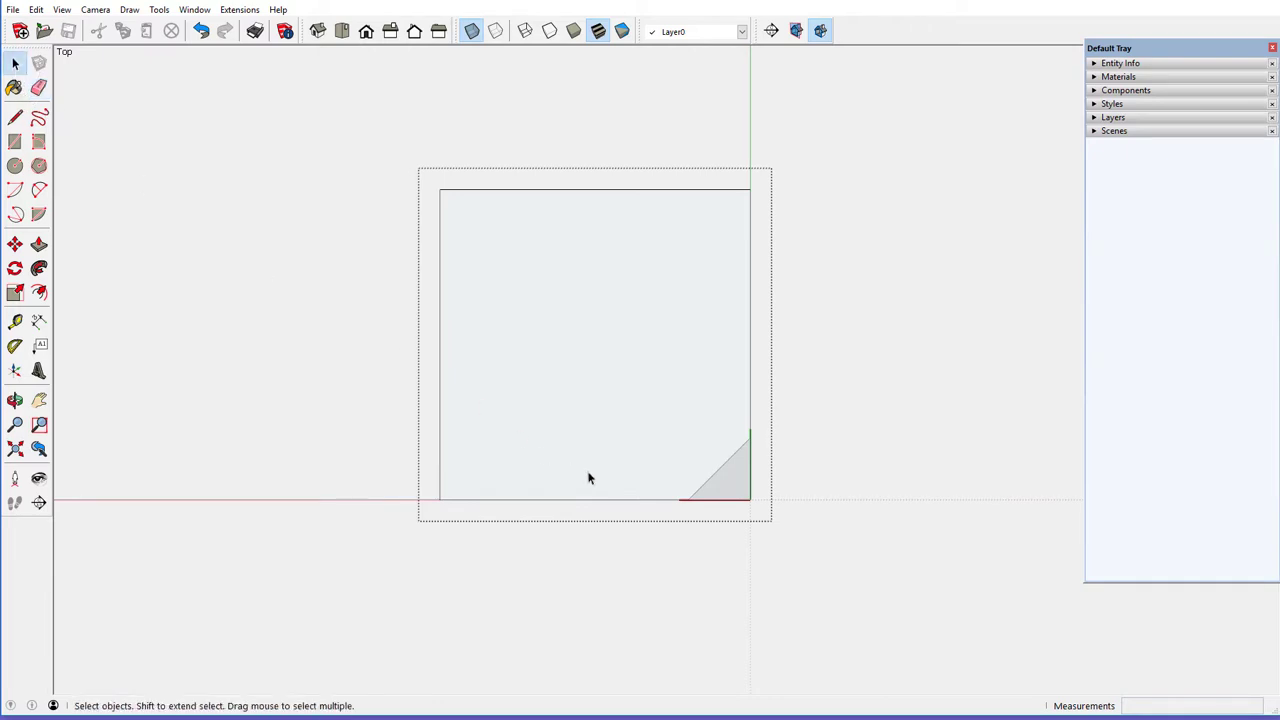
mouse_move(635, 406)
mouse_down()
mouse_move(663, 469)
mouse_move(797, 557)
mouse_move(768, 547)
mouse_up()
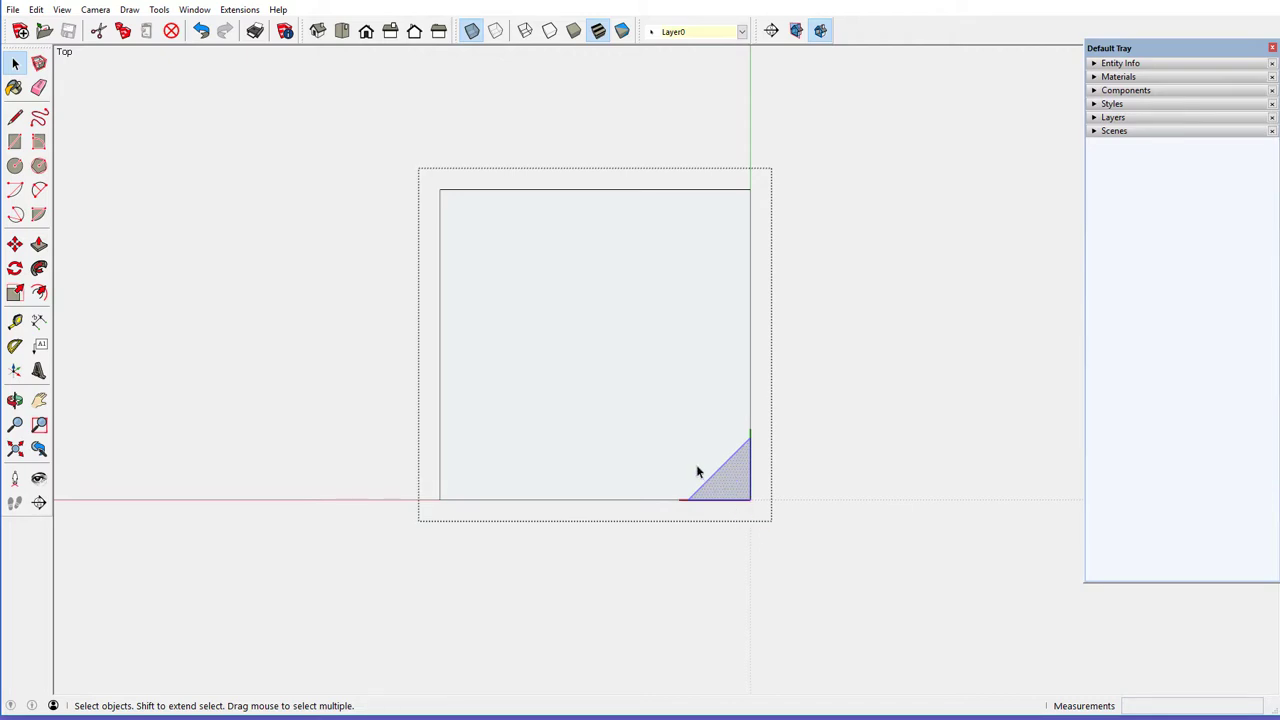
click(15, 268)
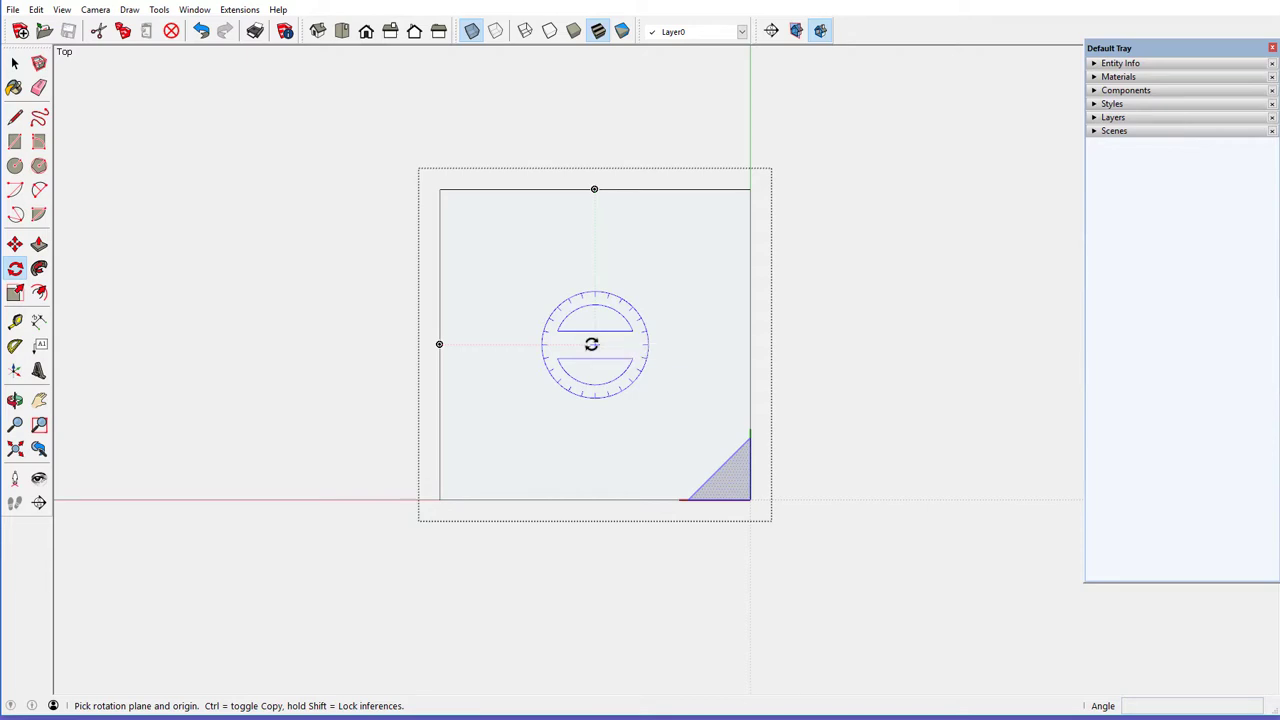
click(591, 344)
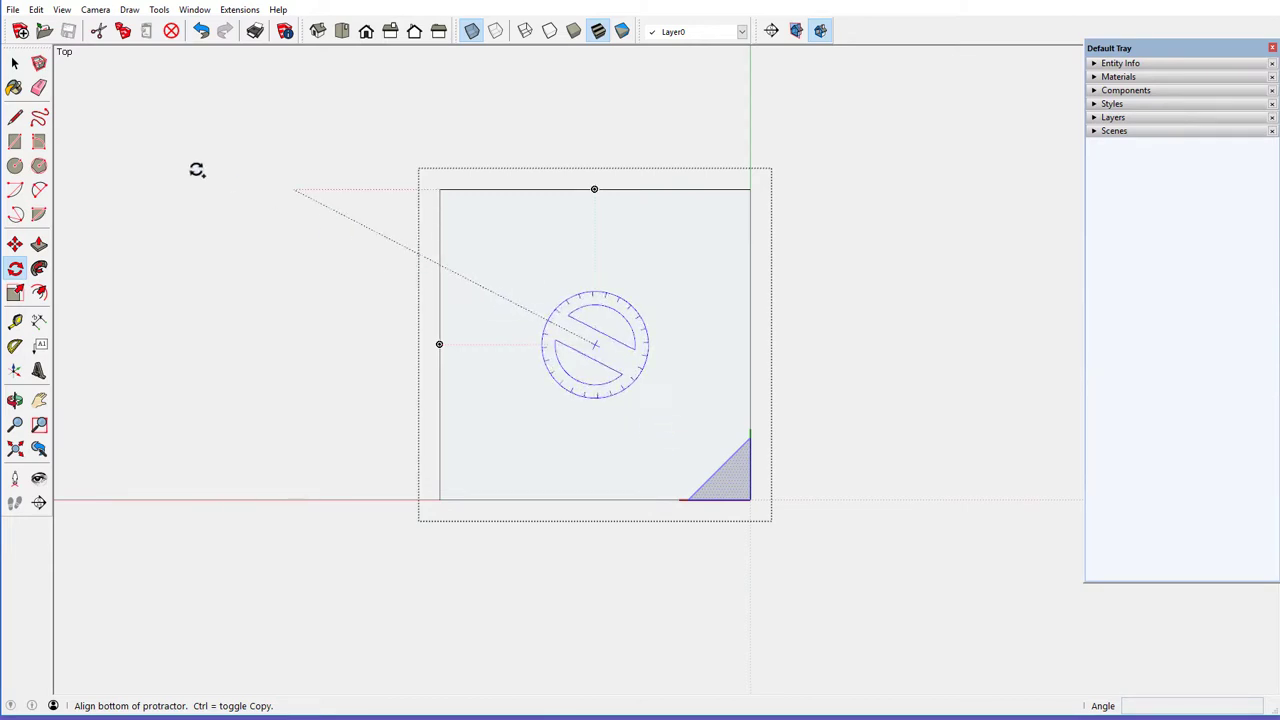
click(15, 62)
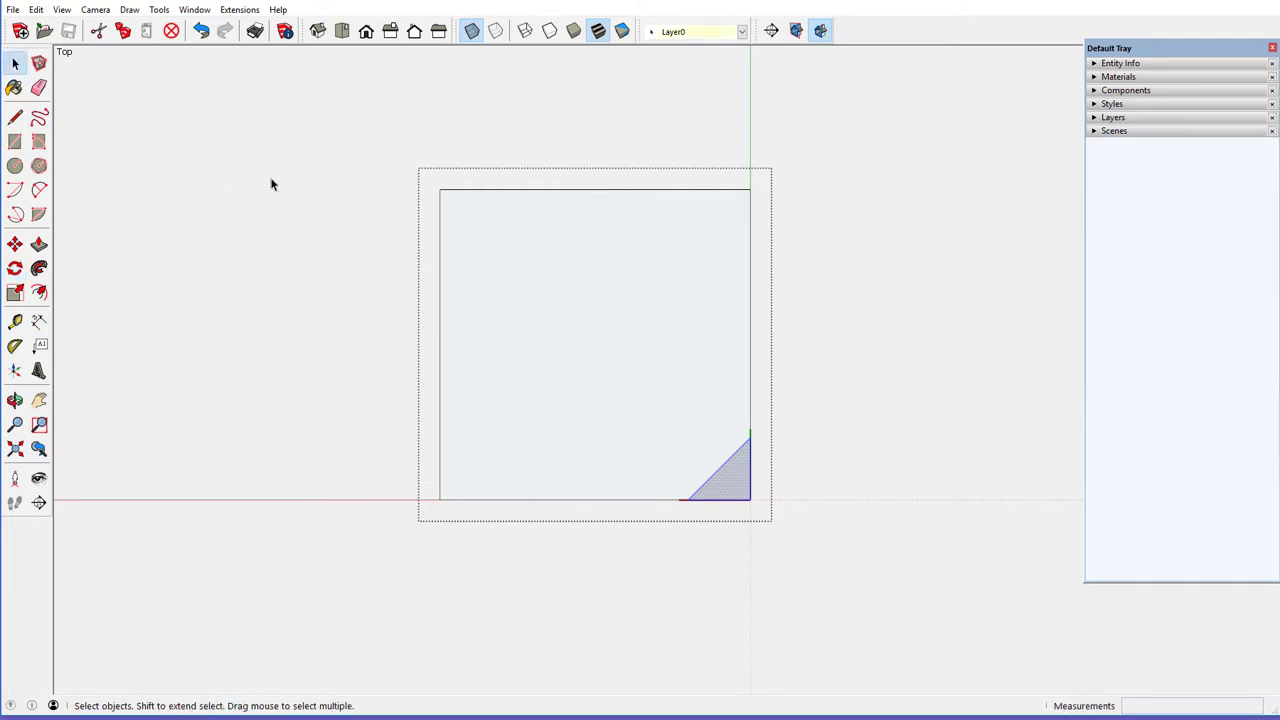
drag(650, 450, 818, 545)
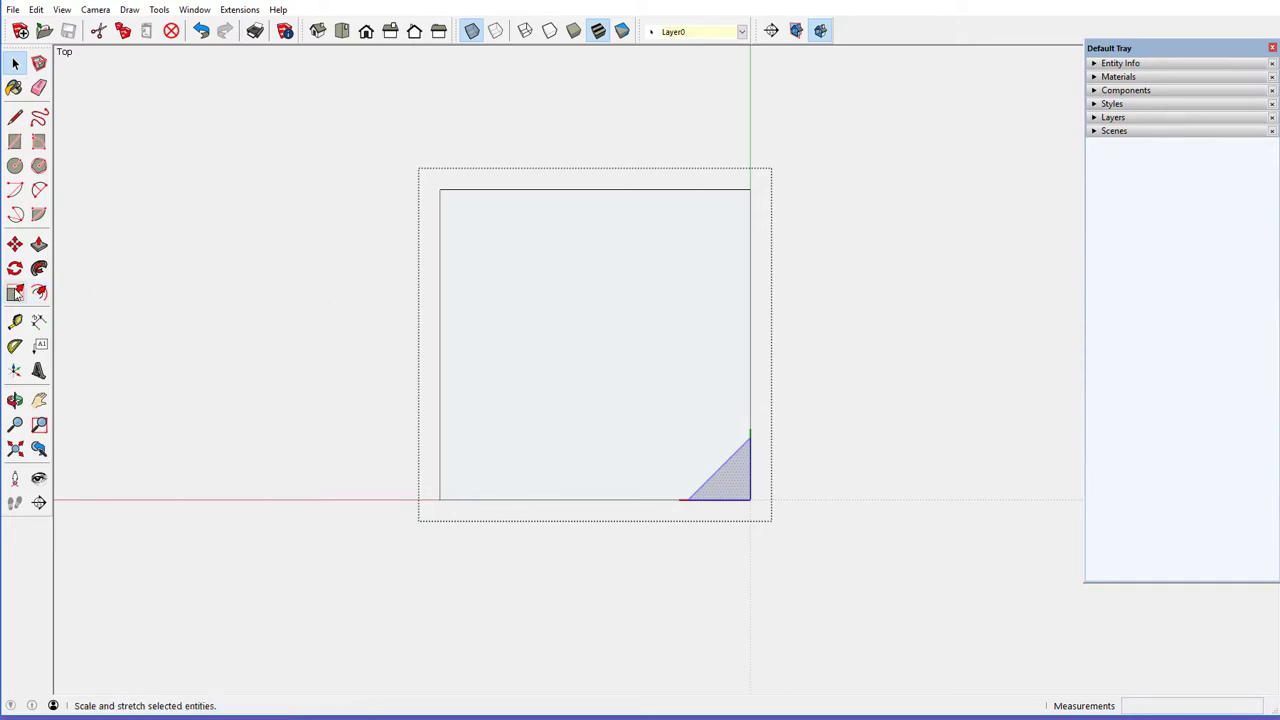
click(14, 270)
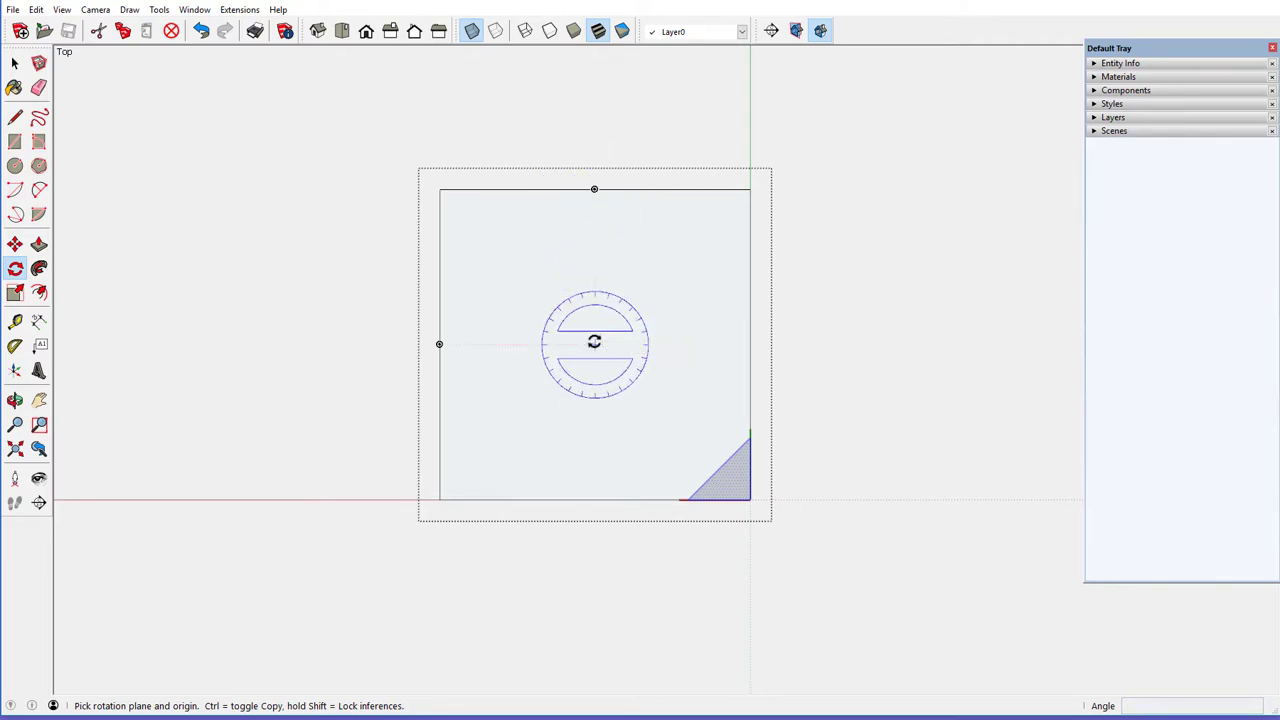
Rotate-copy the corner triangle 90° about the face centre, repeated x3 to fill all four corners
click(594, 342)
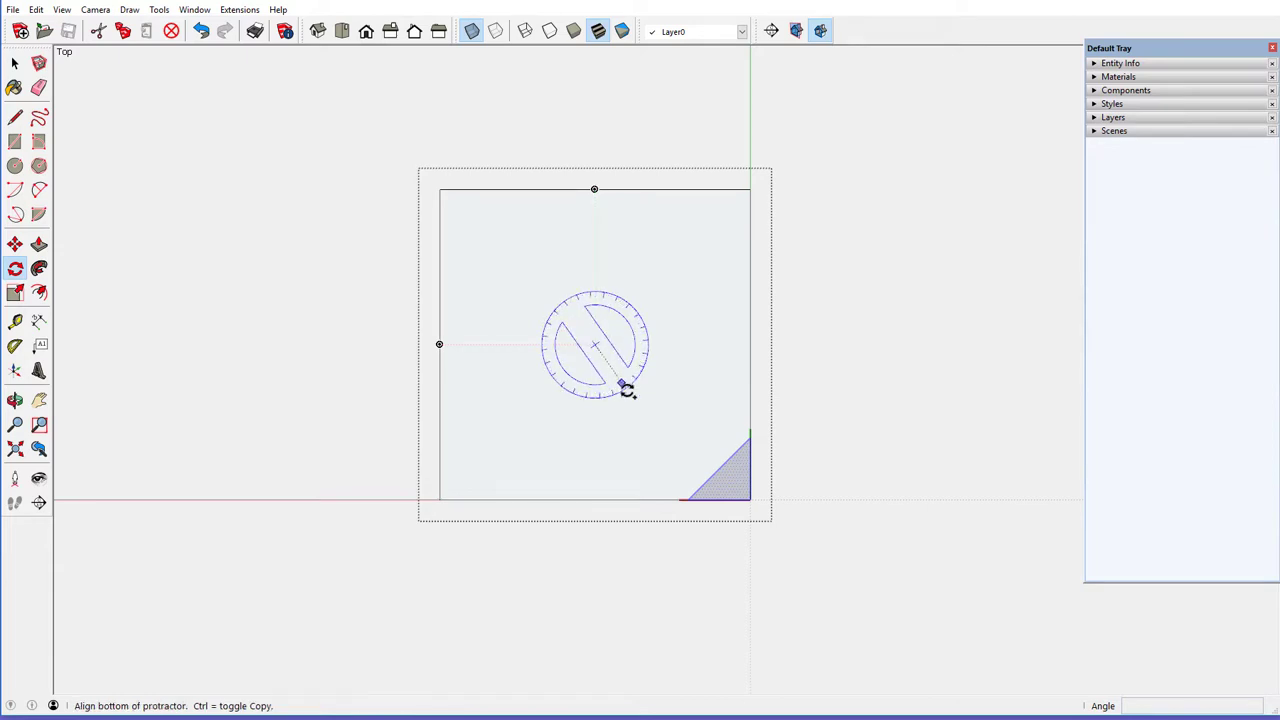
click(750, 499)
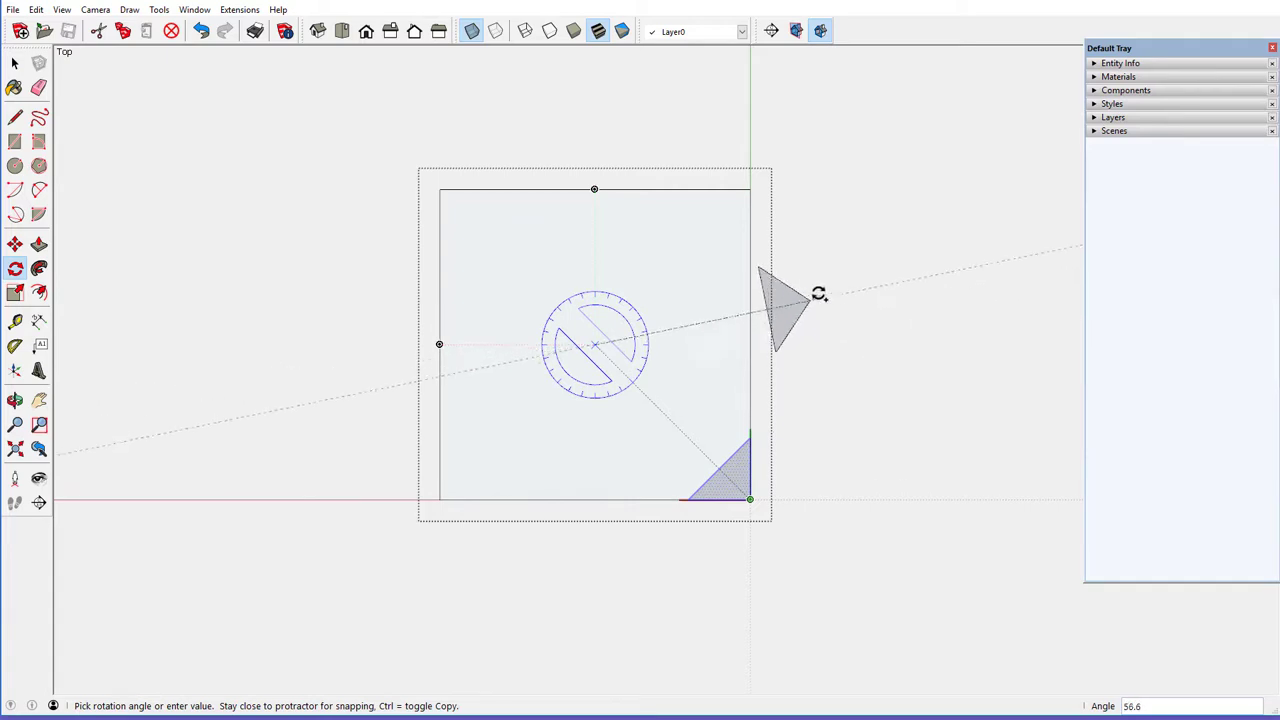
click(756, 192)
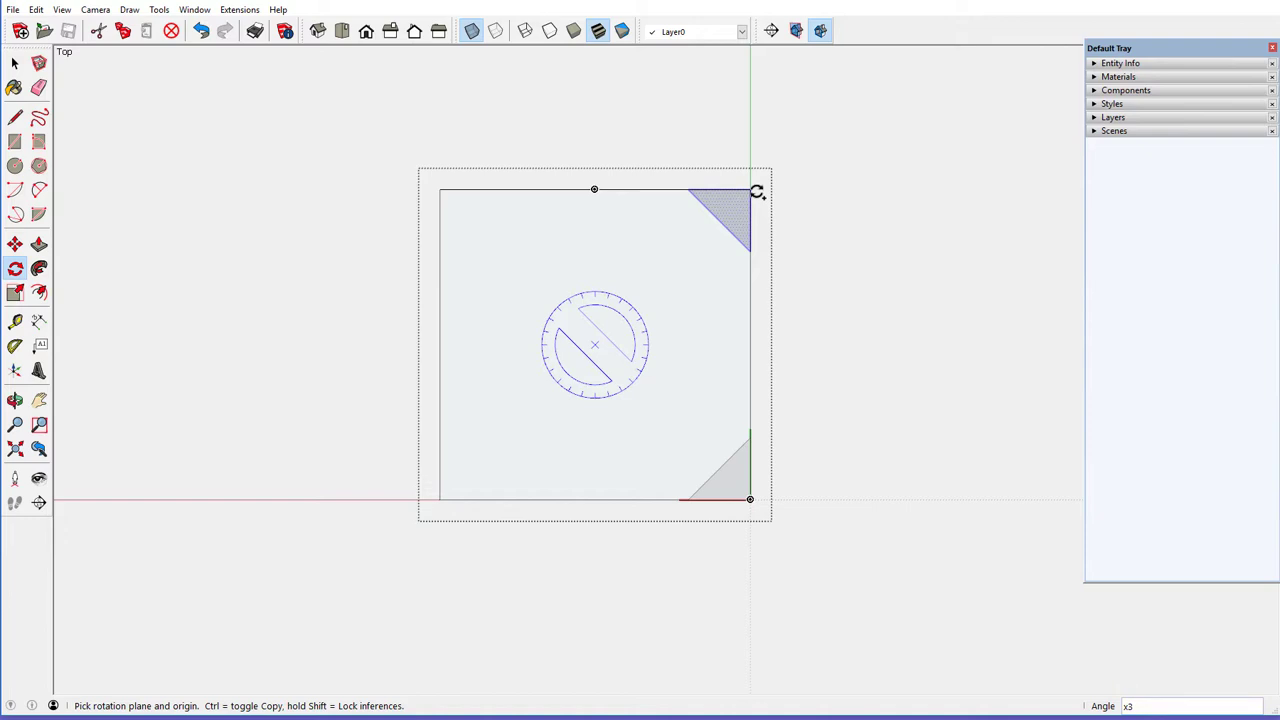
key(Return)
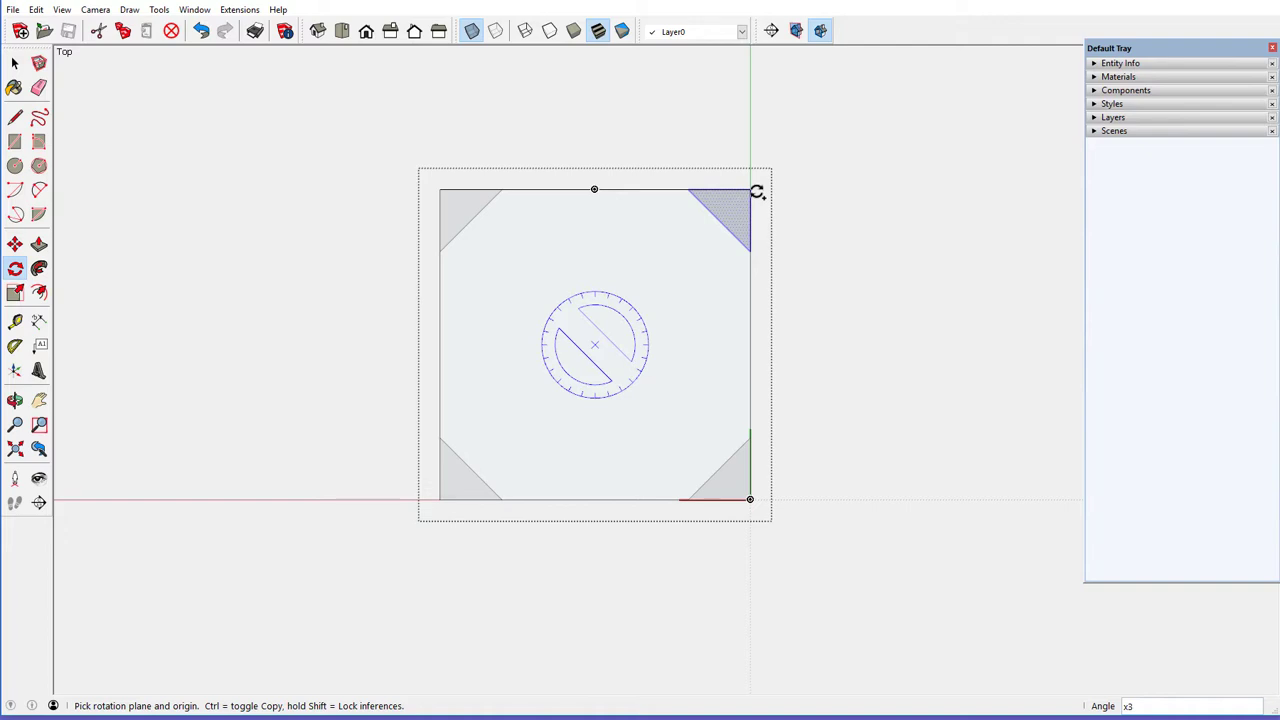
right_click(726, 133)
Close the leg component, turn off X-Ray, and switch the camera to Perspective
click(776, 138)
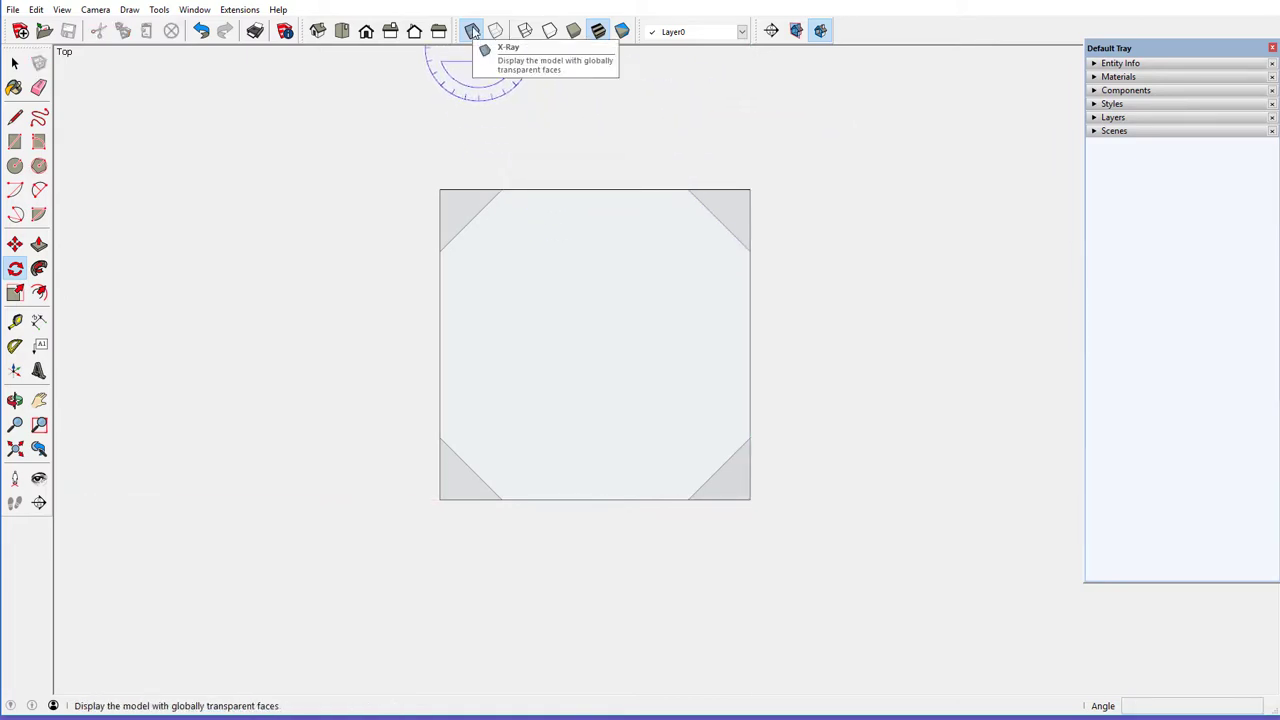
click(472, 30)
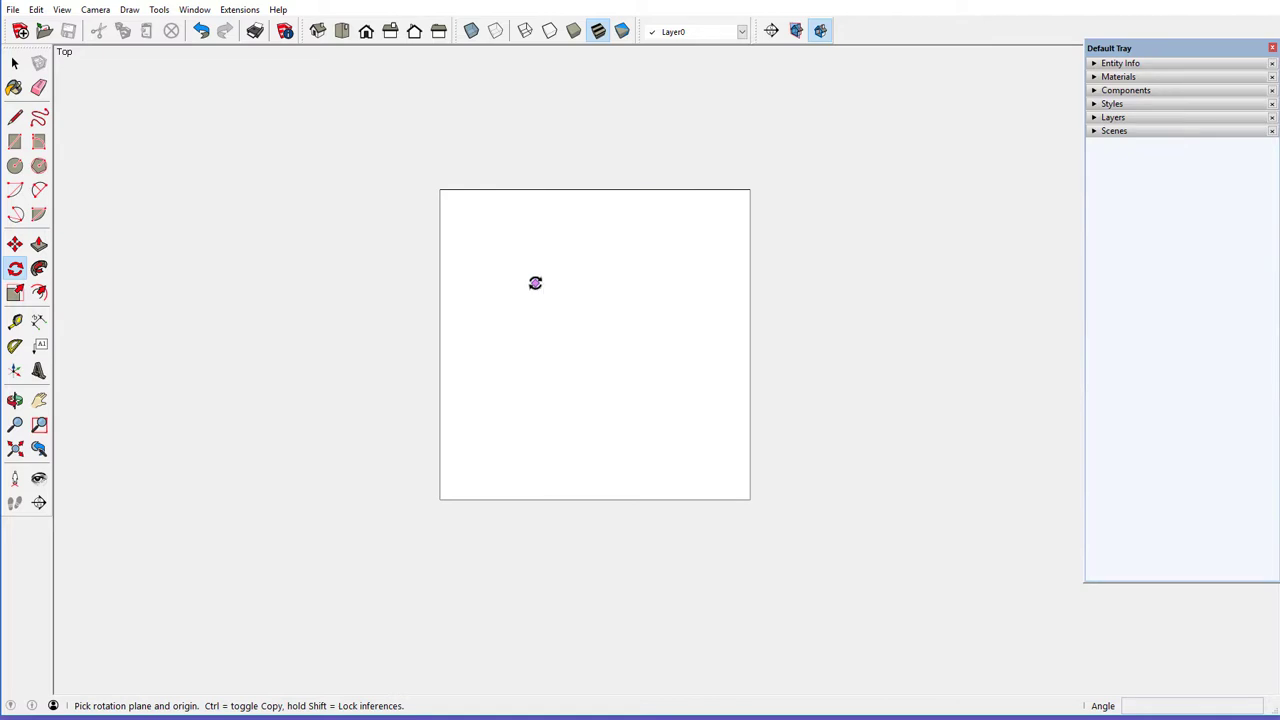
click(95, 9)
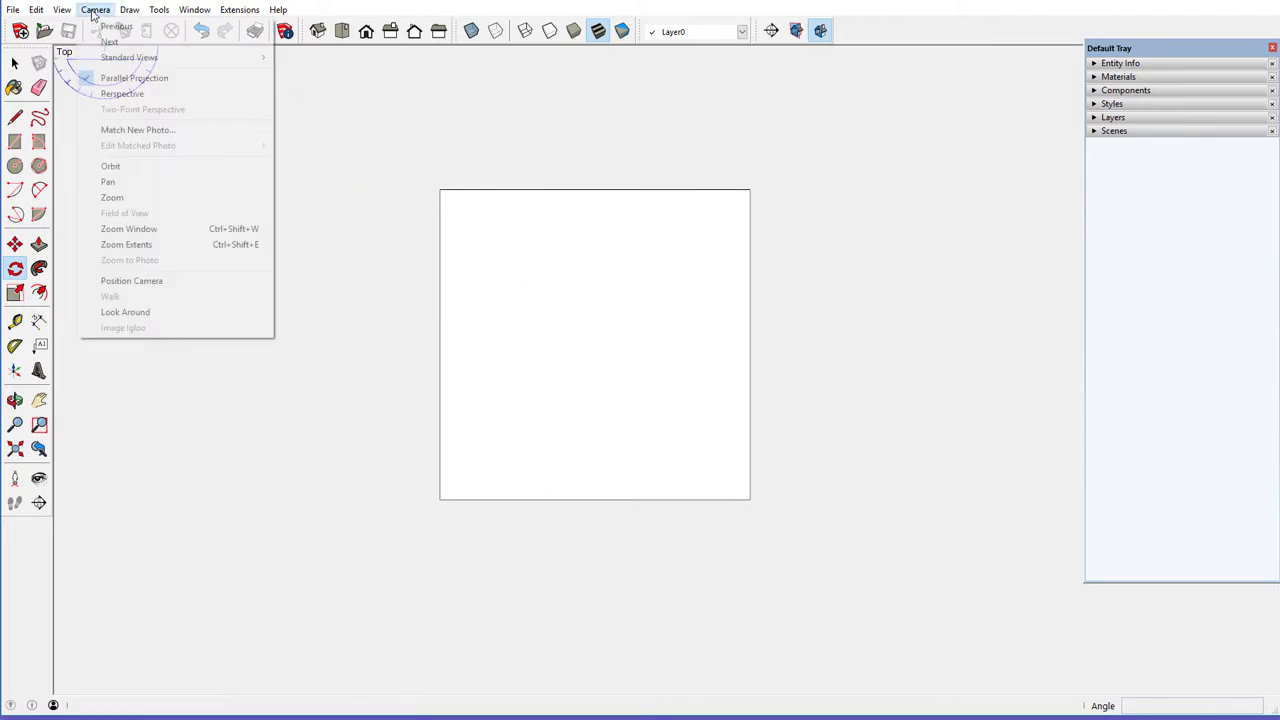
click(120, 93)
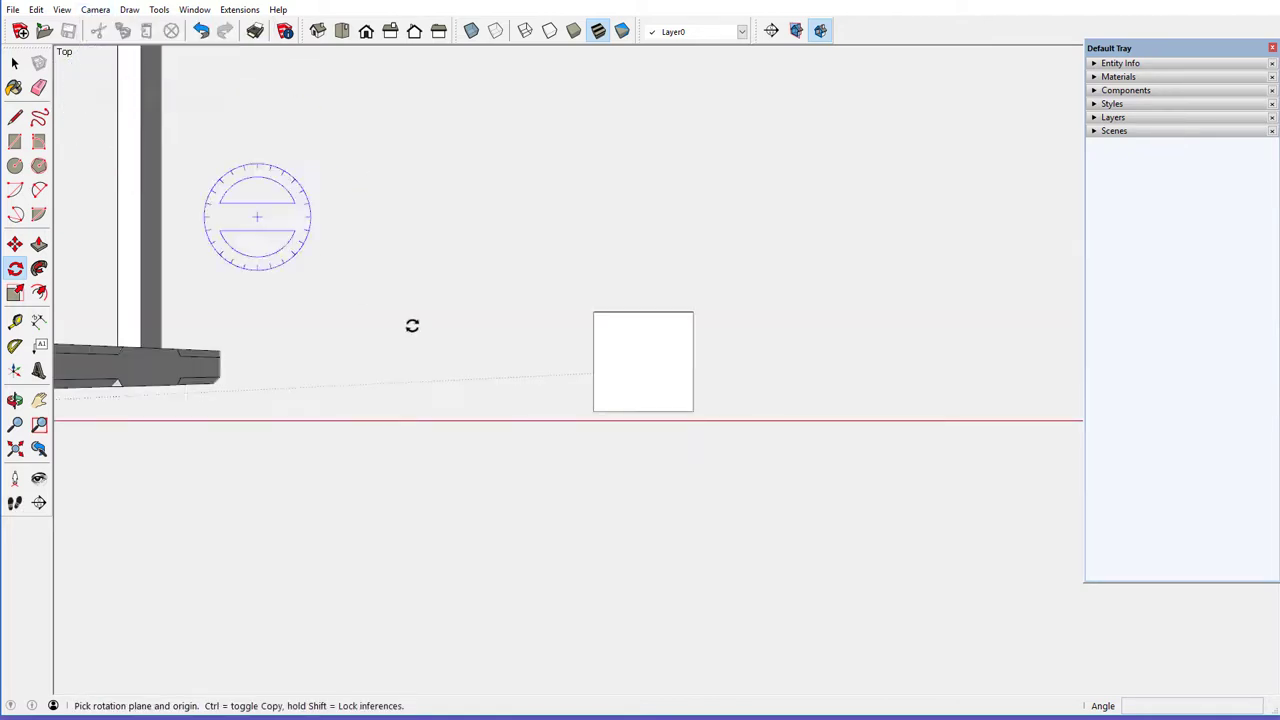
Orbit and zoom to view the stool frame and the tapered spare leg
key(o)
drag(623, 374, 614, 271)
key(q)
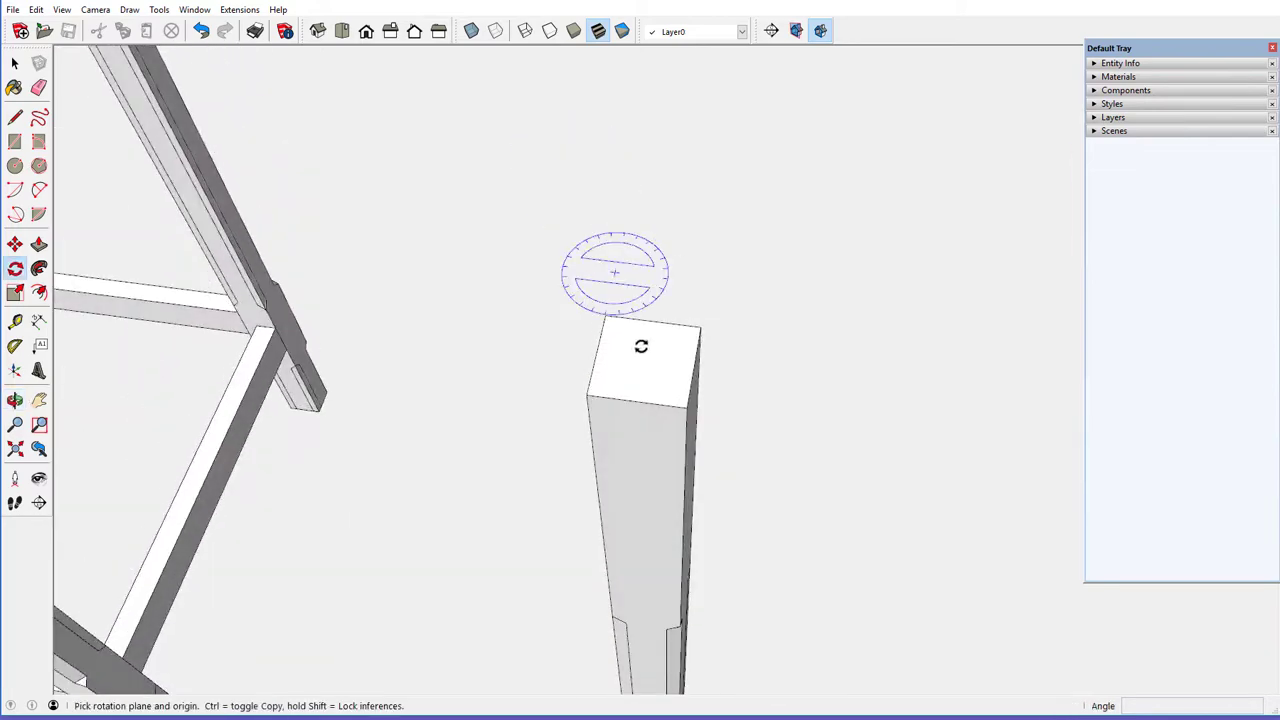
middle_drag(614, 271, 625, 405)
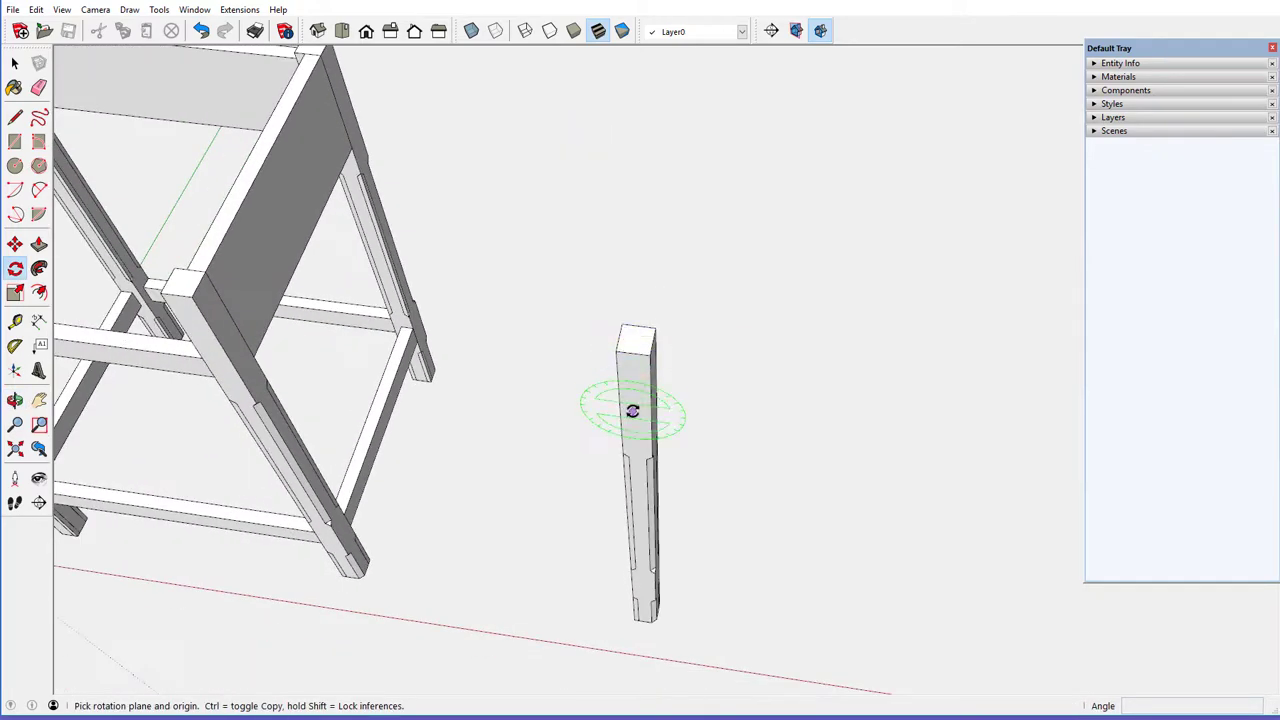
key(o)
drag(625, 405, 93, 316)
key(q)
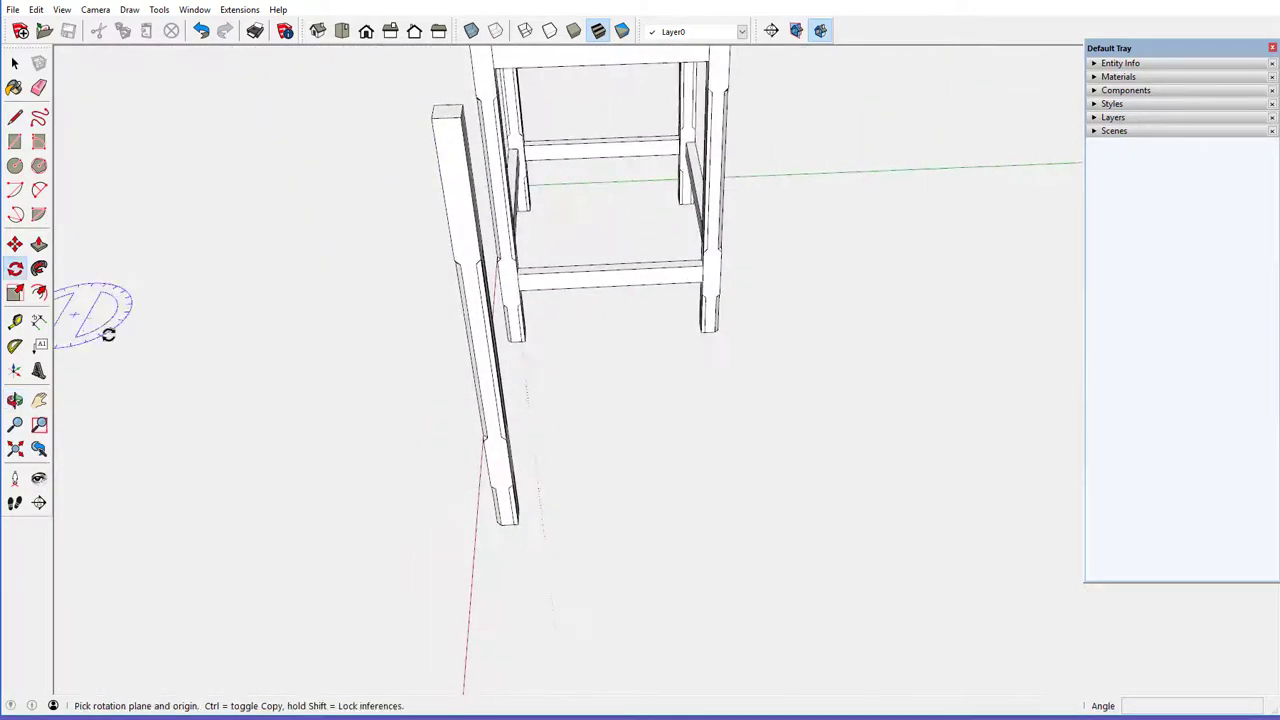
scroll(506, 524, up, 2)
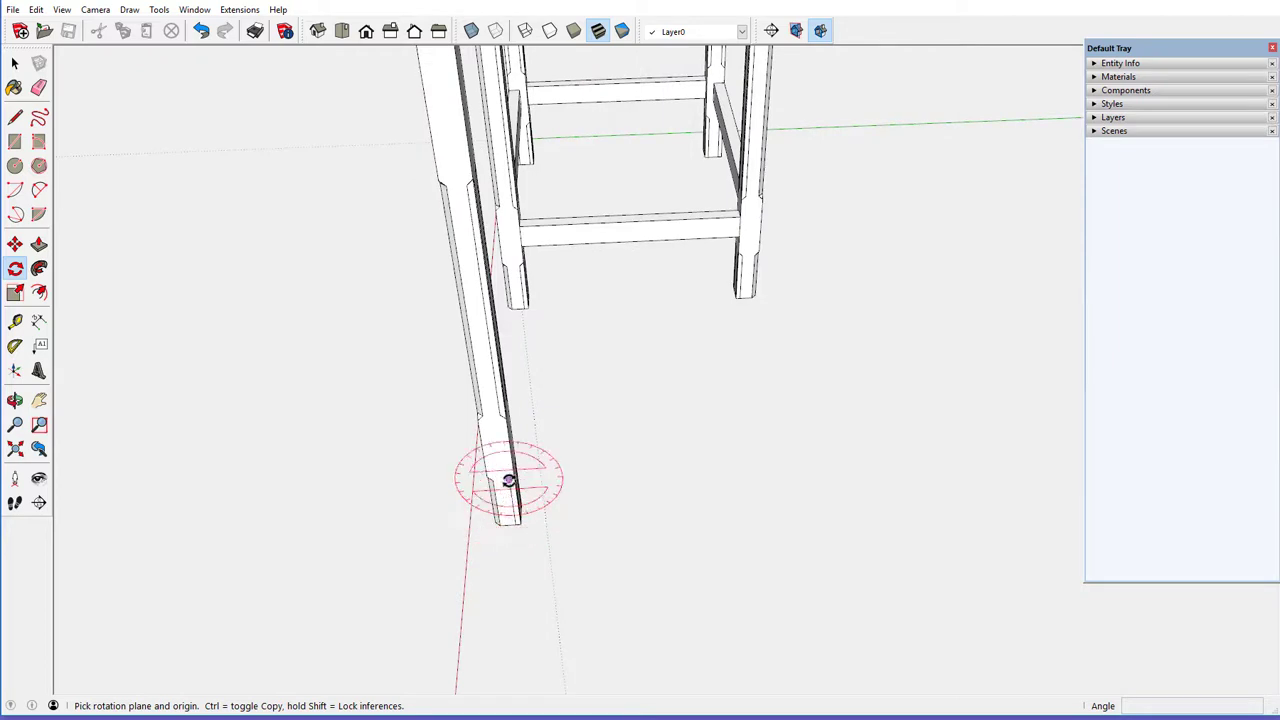
scroll(509, 480, up, 4)
Open the spare leg for editing and erase the stray edge on its face
right_click(486, 401)
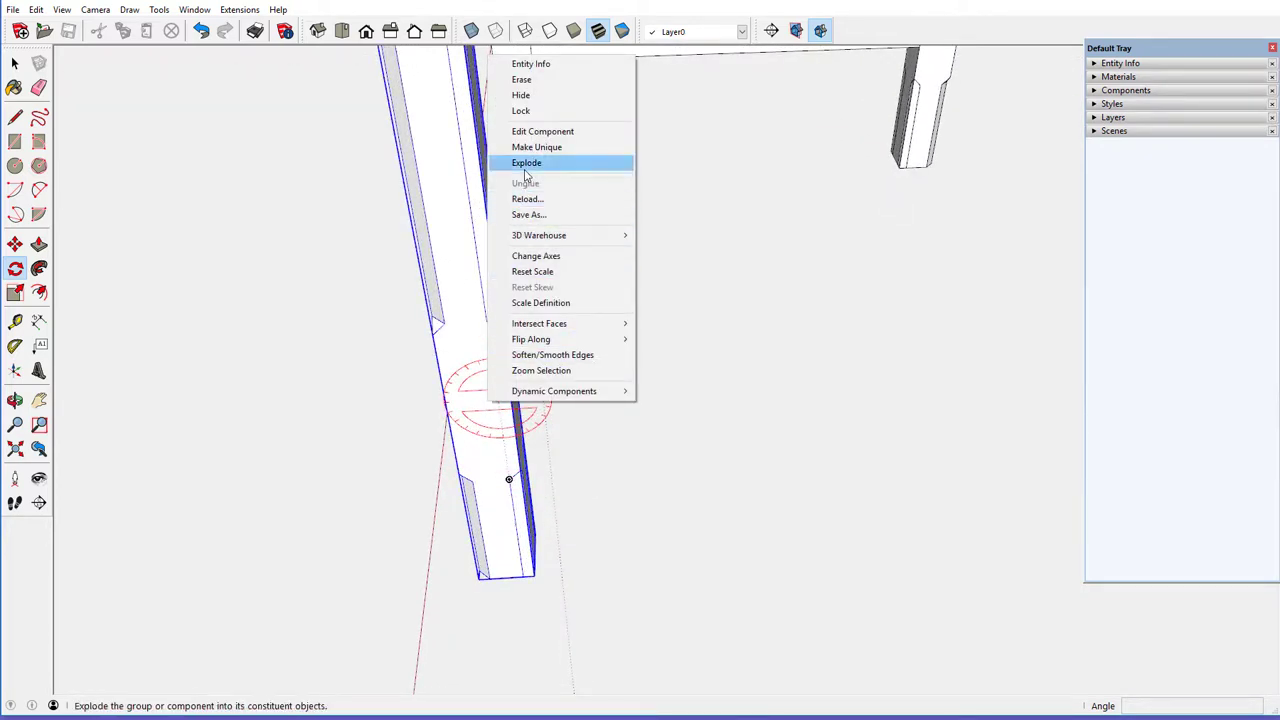
click(530, 131)
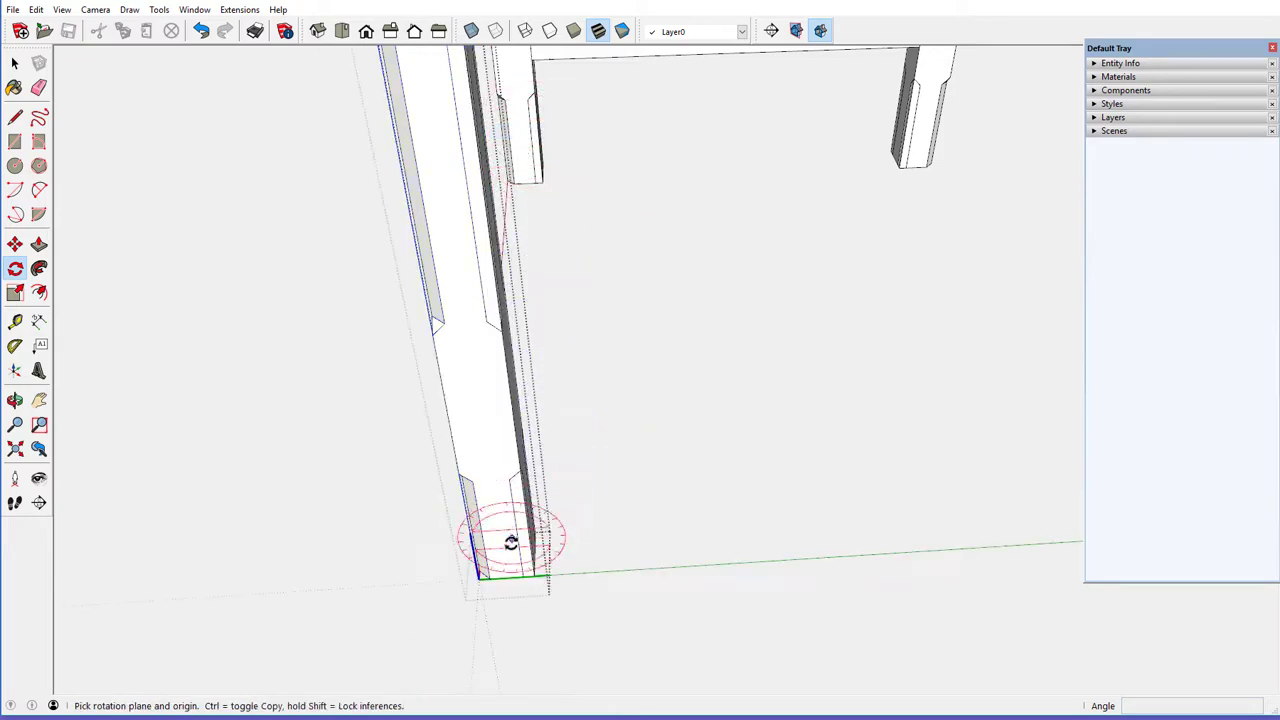
scroll(517, 560, up, 2)
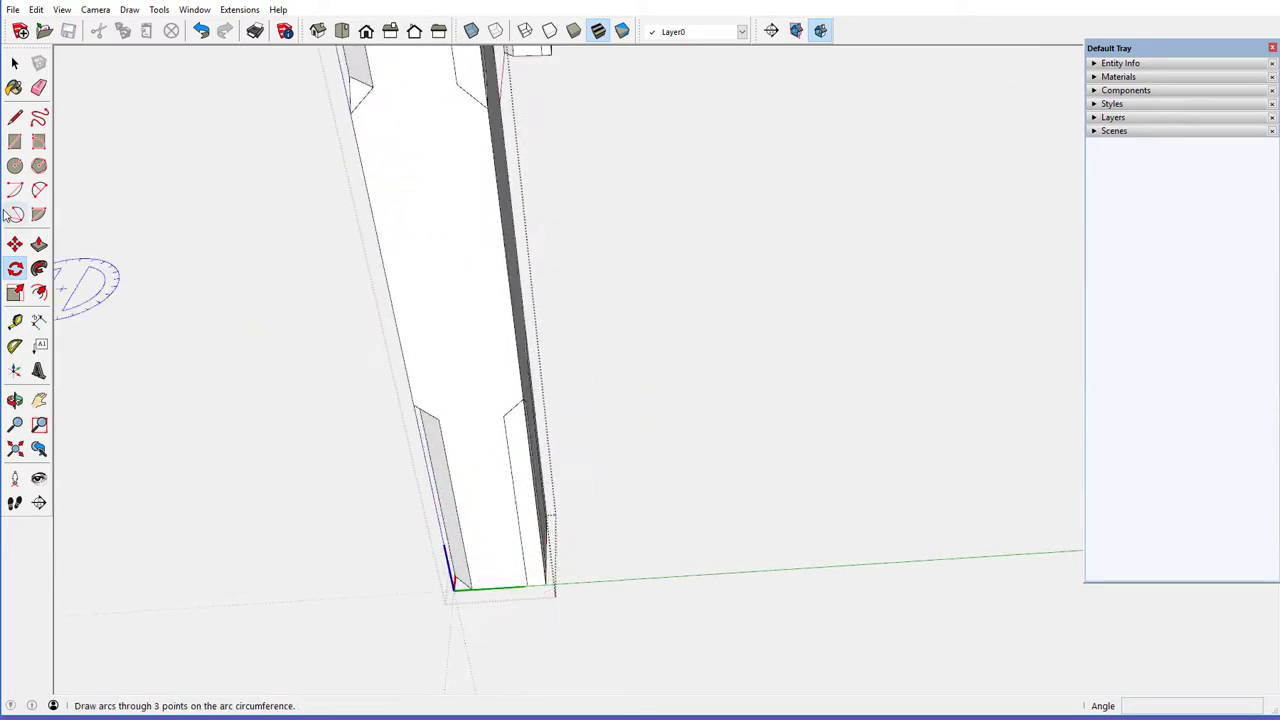
click(39, 88)
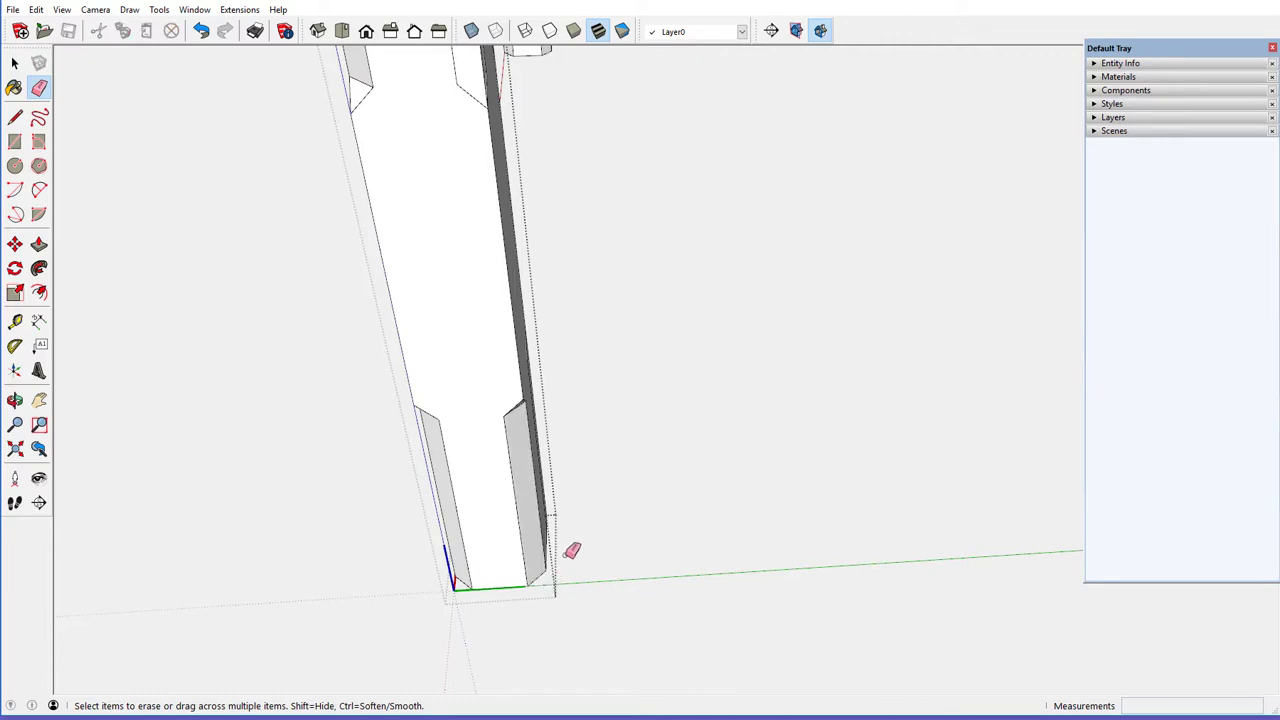
mouse_move(566, 520)
middle_down()
mouse_move(350, 569)
mouse_move(443, 471)
middle_up()
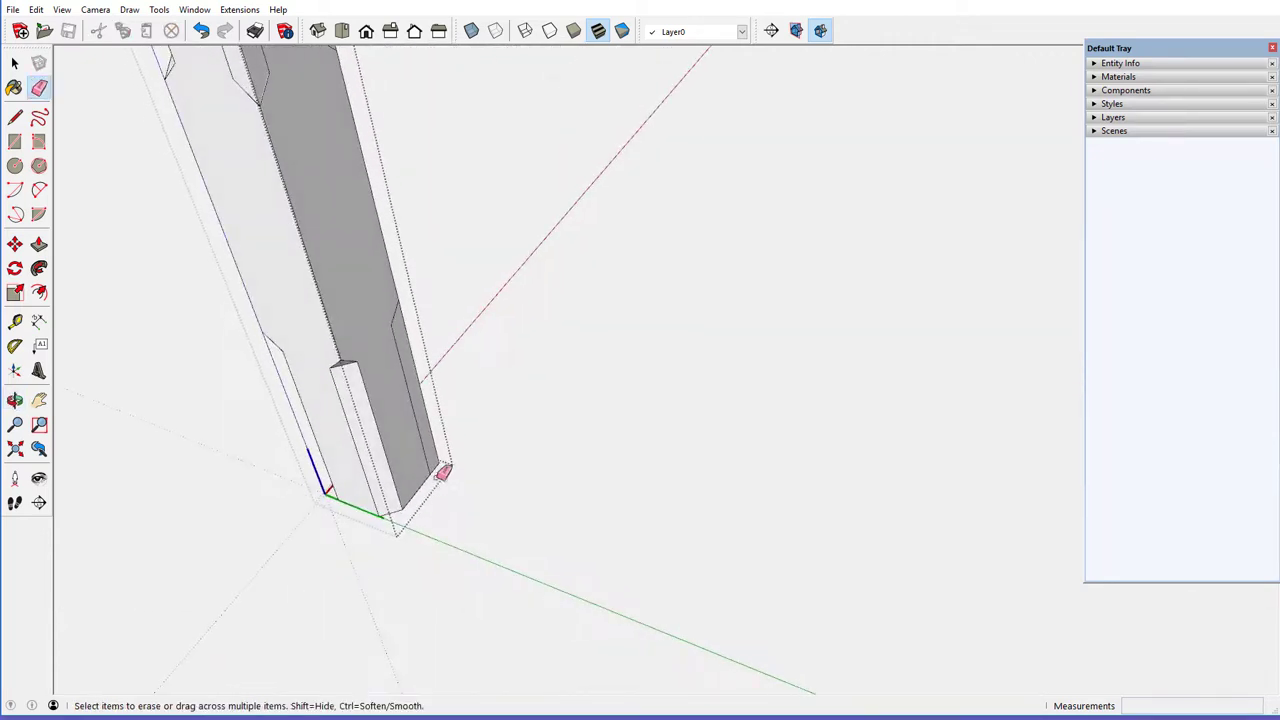
click(447, 458)
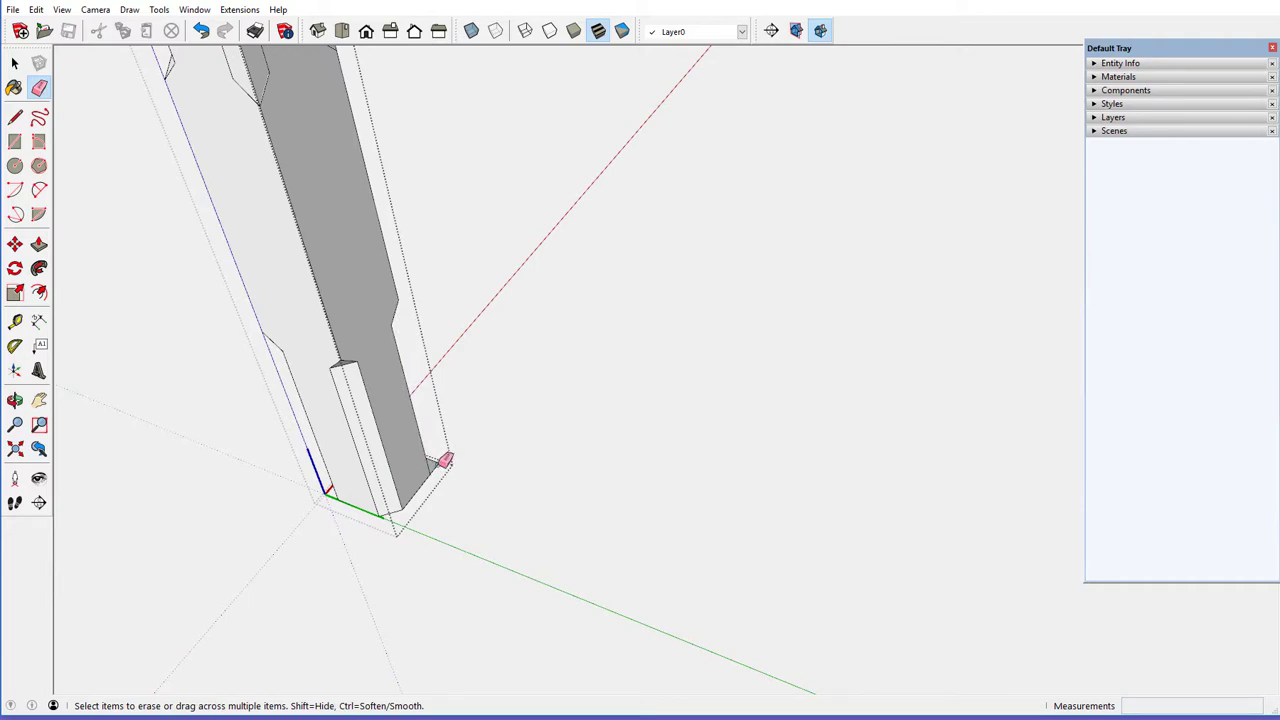
Orbit and zoom around the leg and stool to check the chamfered faces
mouse_move(408, 466)
middle_down()
mouse_move(641, 456)
mouse_move(871, 371)
mouse_move(829, 423)
middle_up()
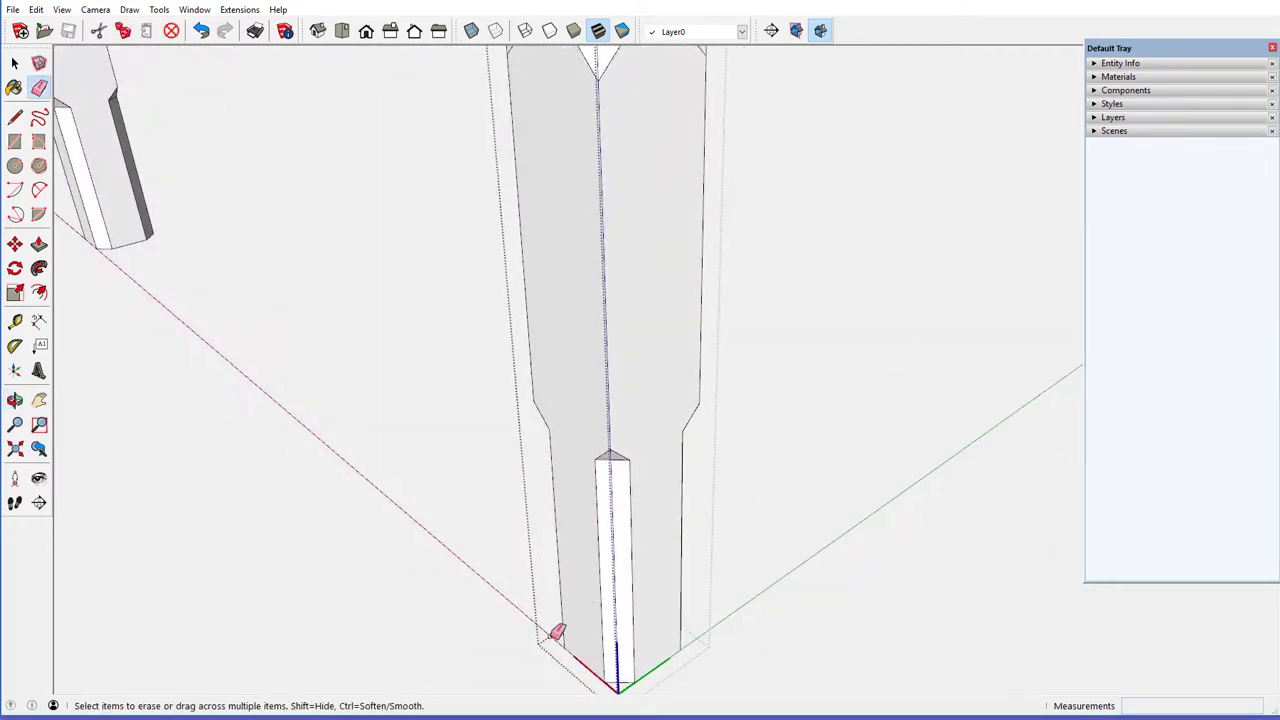
mouse_move(577, 597)
middle_down()
mouse_move(737, 583)
mouse_move(589, 583)
mouse_move(516, 617)
mouse_move(537, 631)
middle_up()
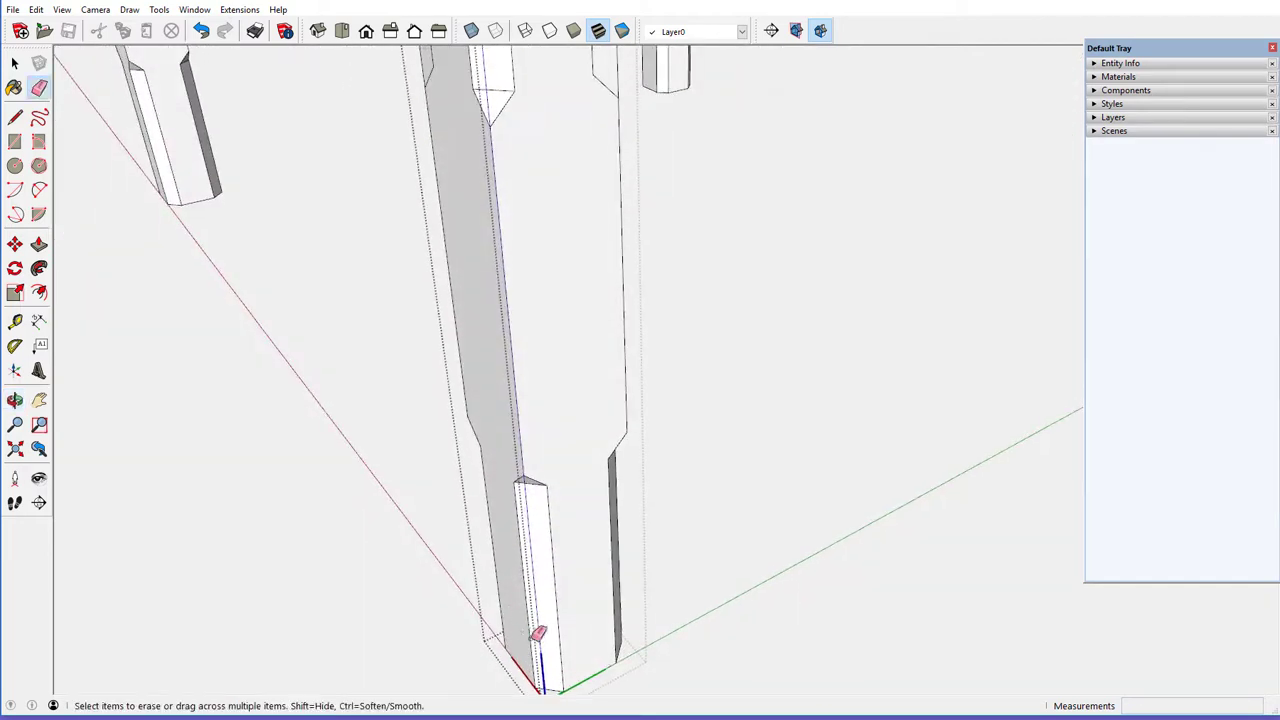
scroll(537, 635, down, 5)
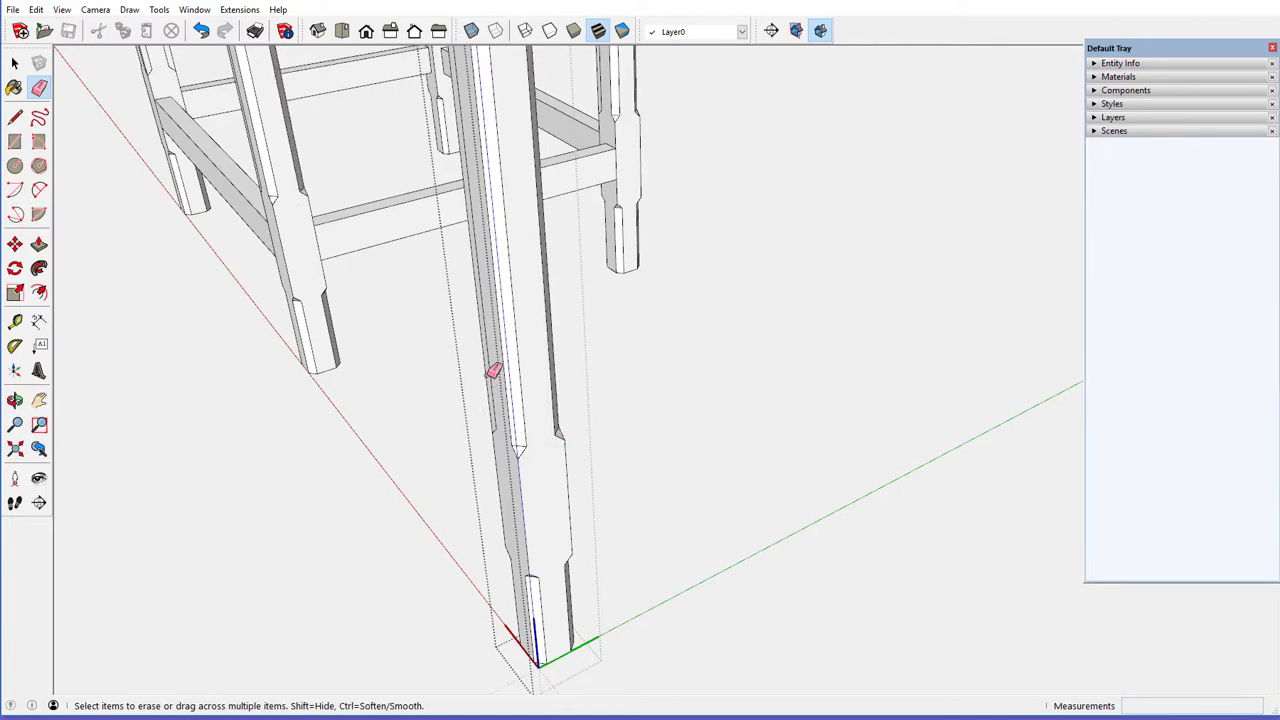
mouse_move(512, 425)
middle_down()
mouse_move(629, 514)
mouse_move(891, 517)
mouse_move(594, 529)
mouse_move(629, 557)
mouse_move(886, 534)
mouse_move(1002, 476)
mouse_move(966, 314)
mouse_move(914, 360)
mouse_move(966, 363)
mouse_move(890, 363)
middle_up()
scroll(629, 527, down, 3)
scroll(966, 314, up, 6)
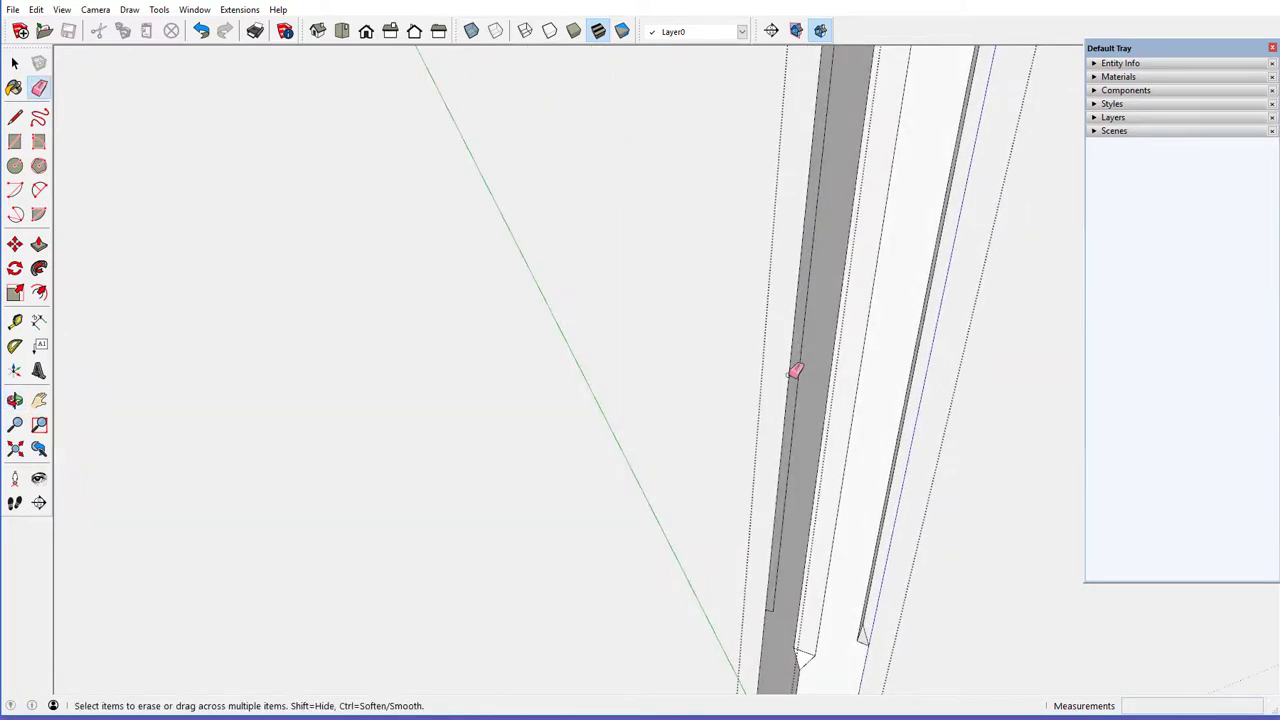
scroll(780, 474, down, 3)
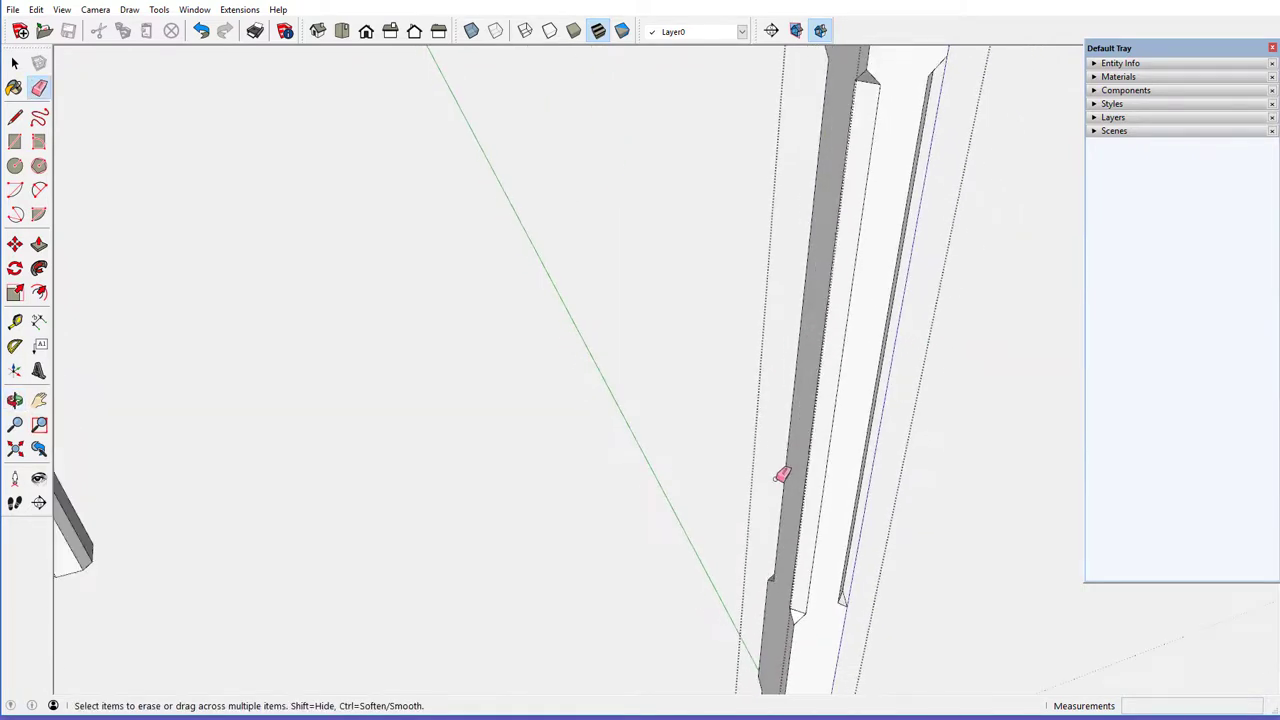
scroll(782, 474, down, 2)
mouse_move(820, 466)
middle_down()
mouse_move(711, 471)
mouse_move(491, 409)
mouse_move(464, 358)
mouse_move(494, 342)
middle_up()
scroll(508, 341, down, 5)
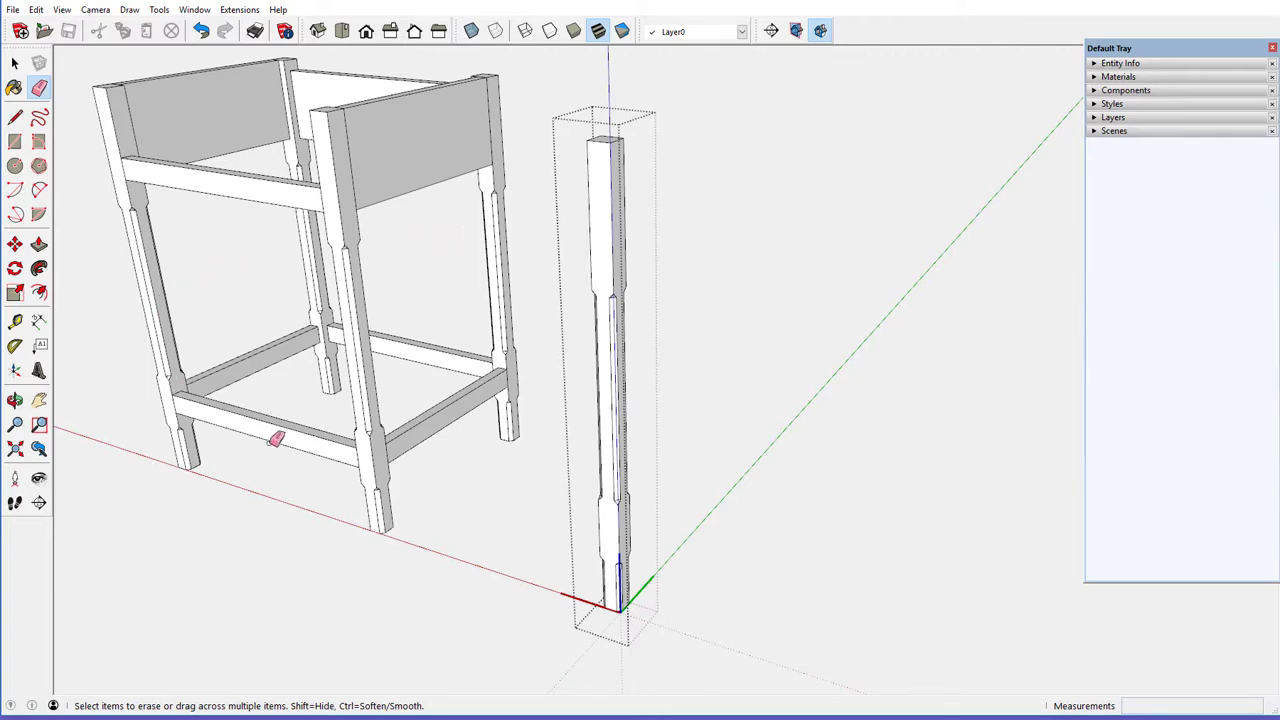
Close the leg component, erase the spare leg, and orbit to a final stool view
middle_drag(400, 451, 428, 500)
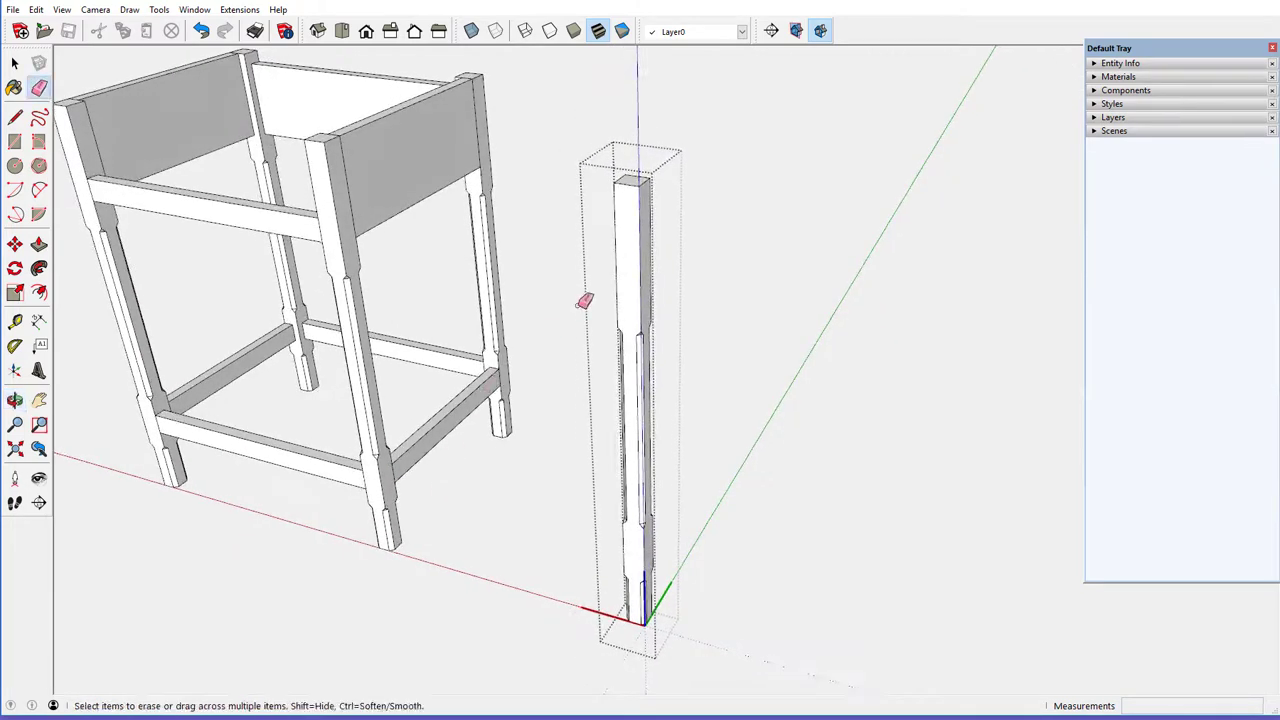
right_click(766, 210)
click(778, 219)
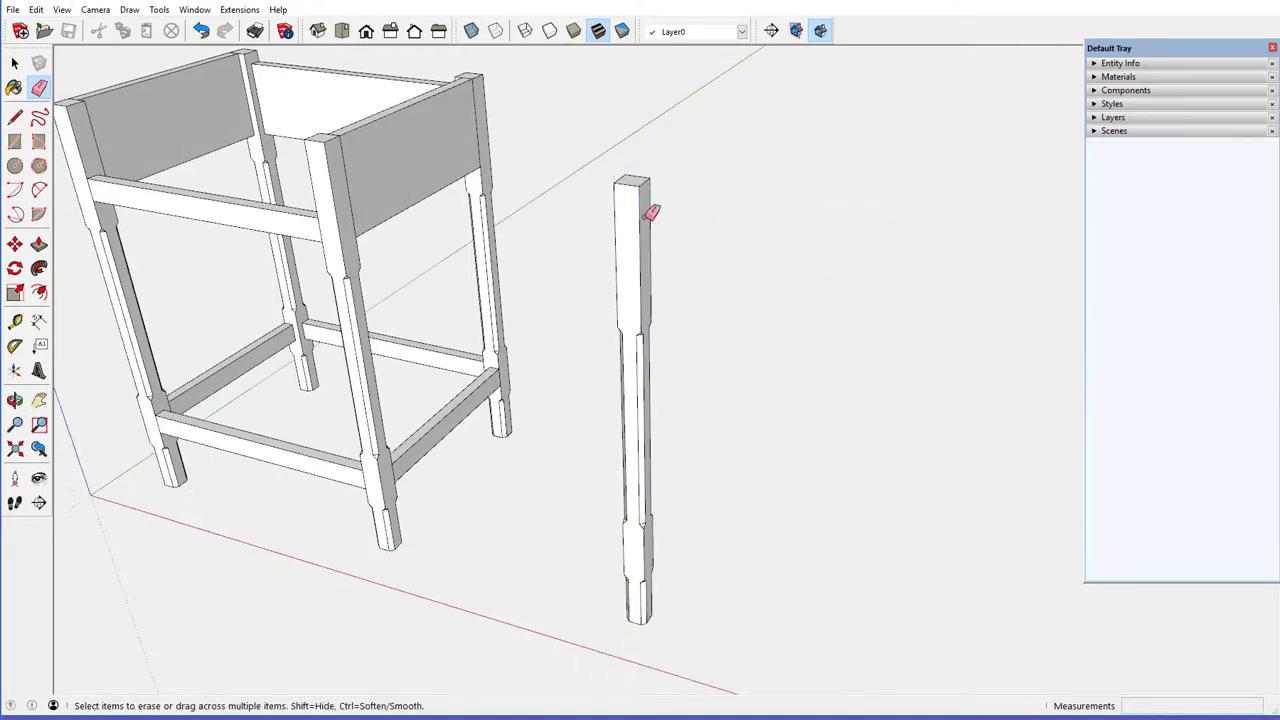
right_click(648, 216)
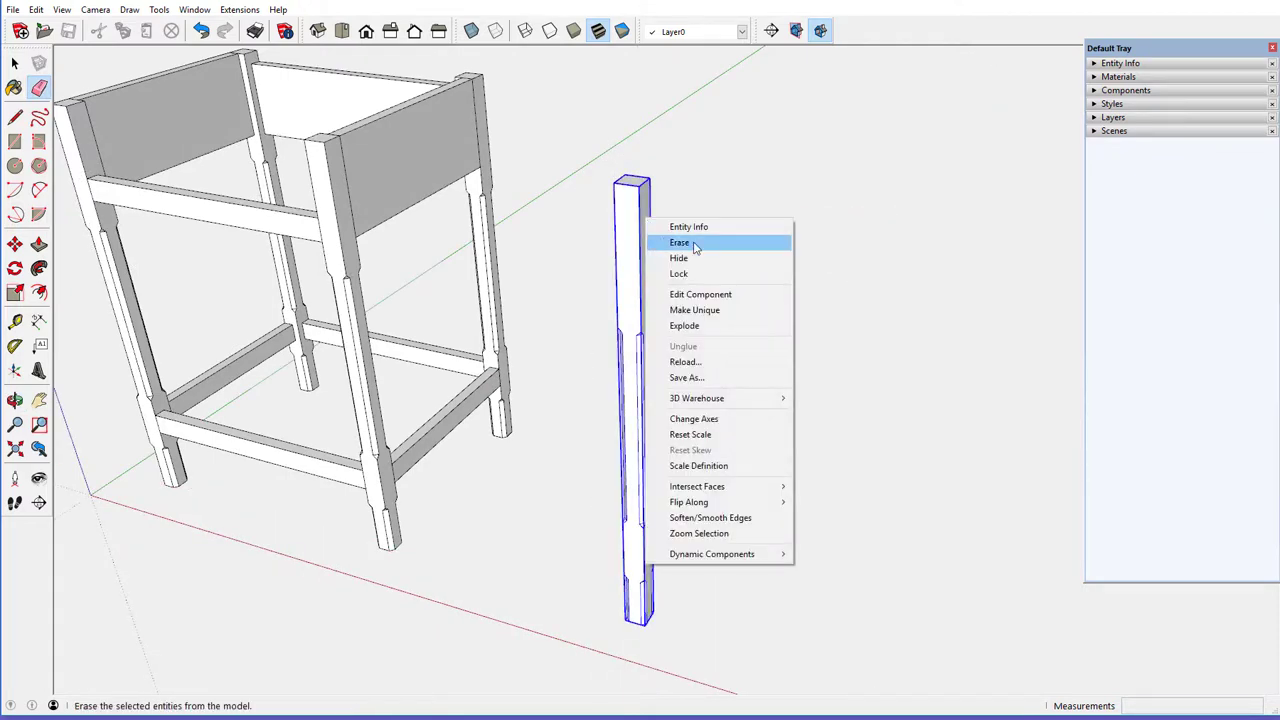
click(680, 243)
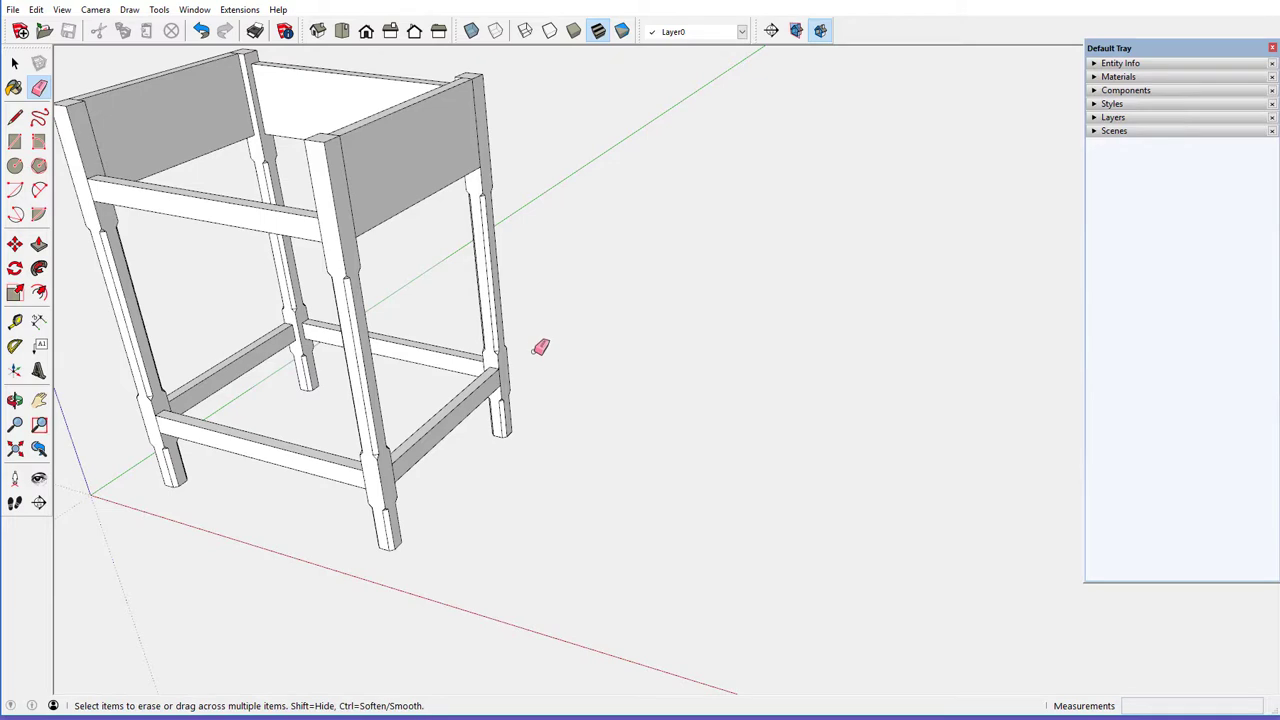
middle_drag(540, 347, 630, 422)
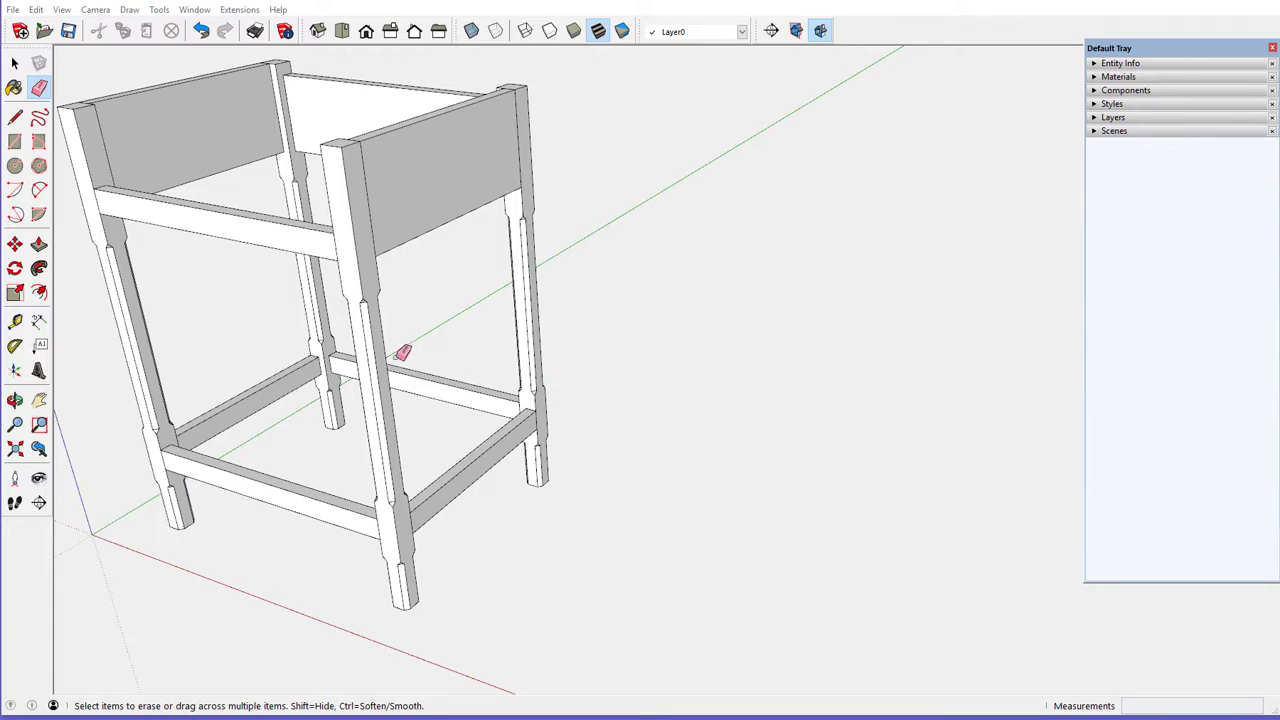
middle_drag(370, 349, 628, 372)
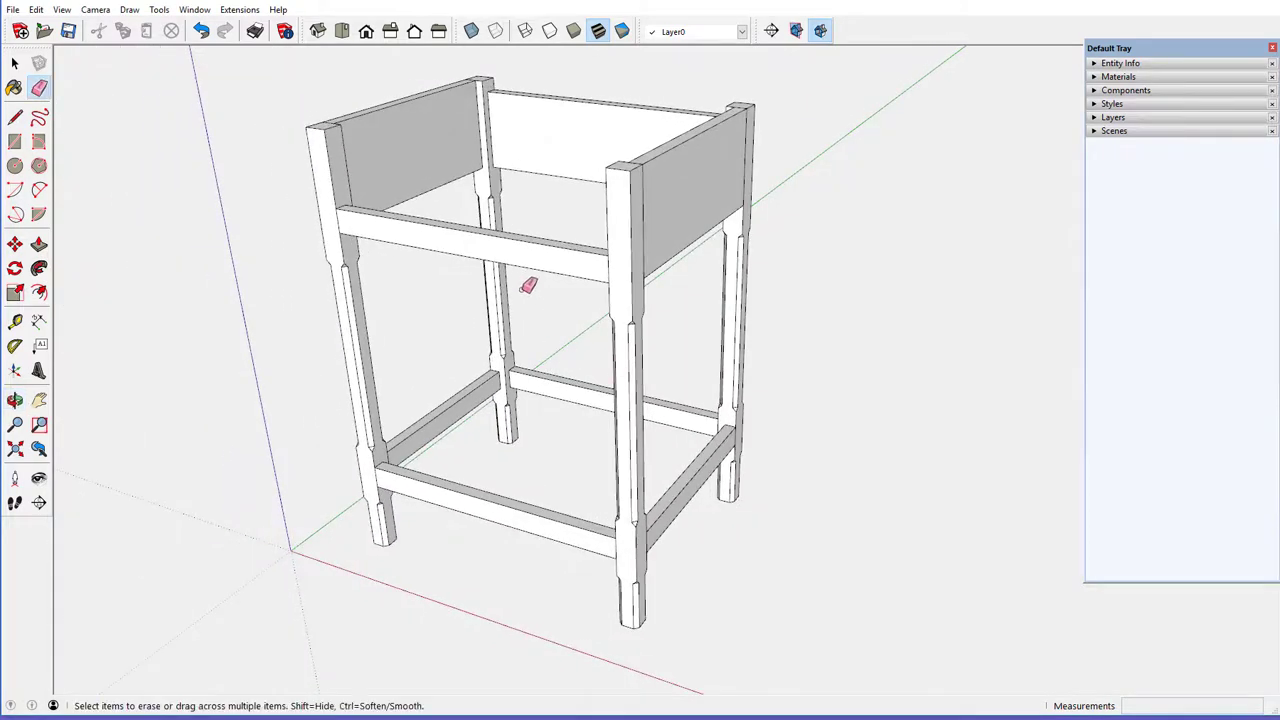